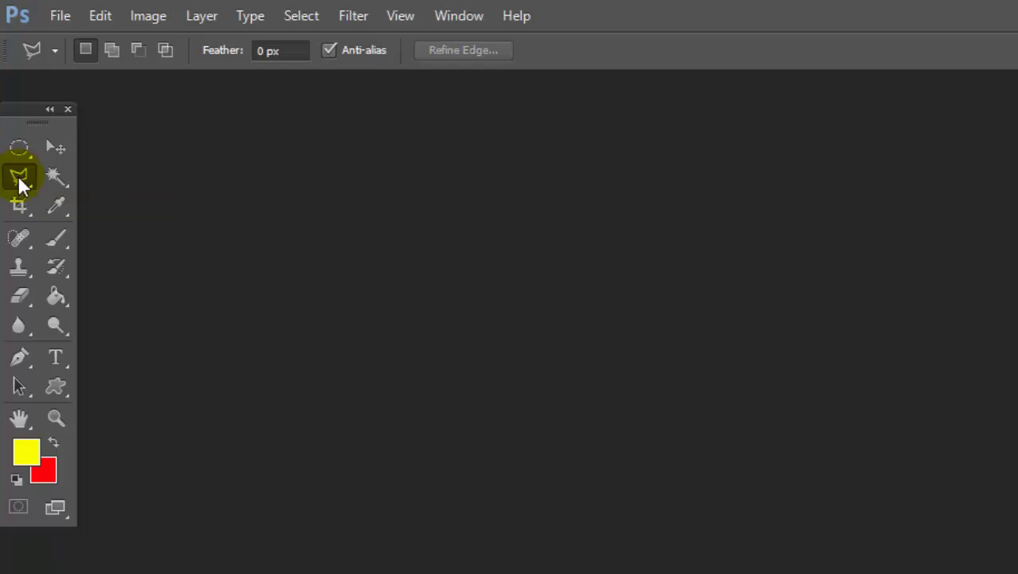
- Open the photo jas-pria.jpg from the Bahan Design folder
{"action": "left_click", "coordinate": [62, 14]}
{"action": "left_click", "coordinate": [87, 62]}
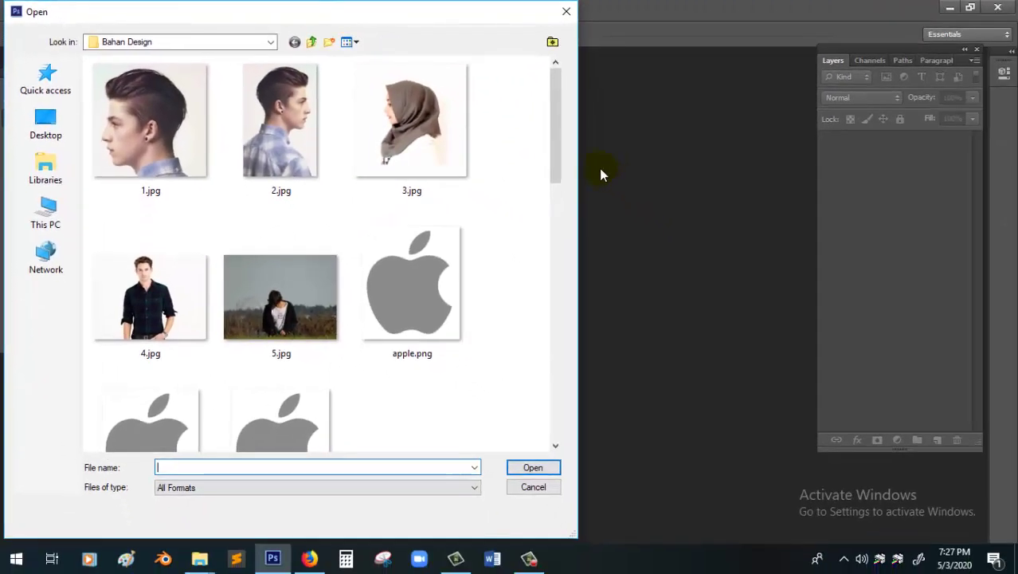
{"action": "left_click_drag", "start_coordinate": [559, 140], "coordinate": [555, 249]}
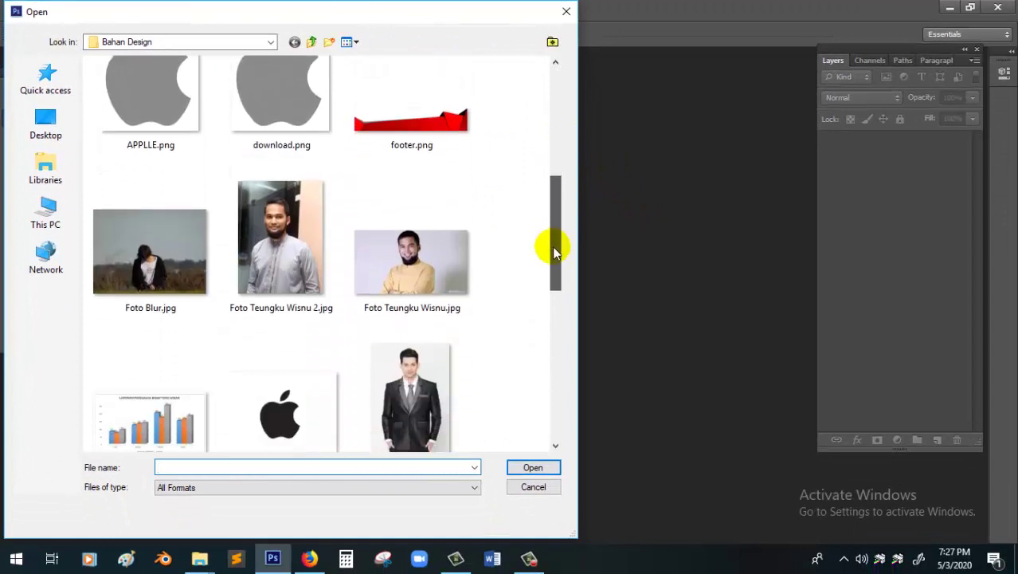
{"action": "left_click", "coordinate": [427, 359]}
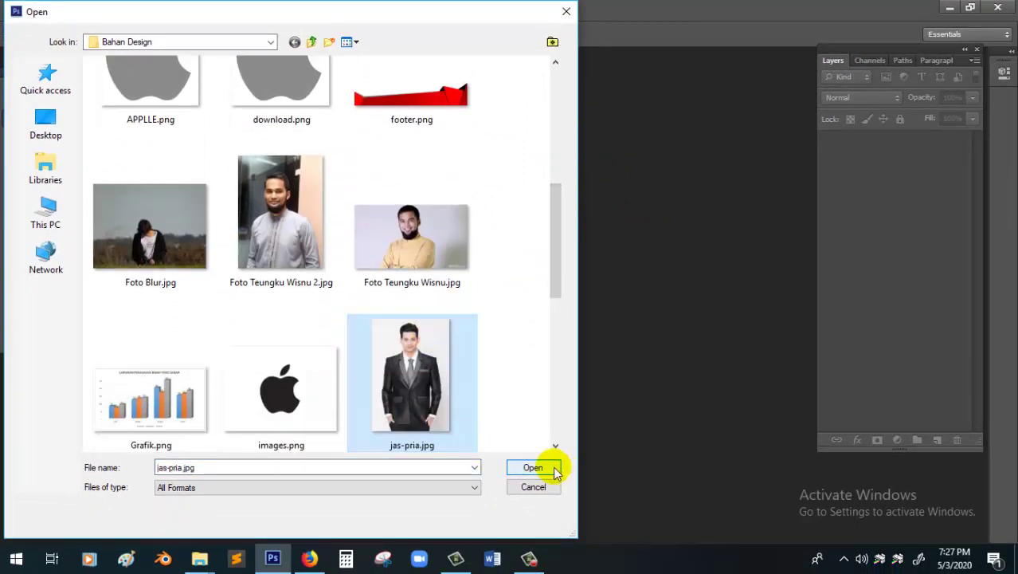
{"action": "left_click", "coordinate": [533, 468]}
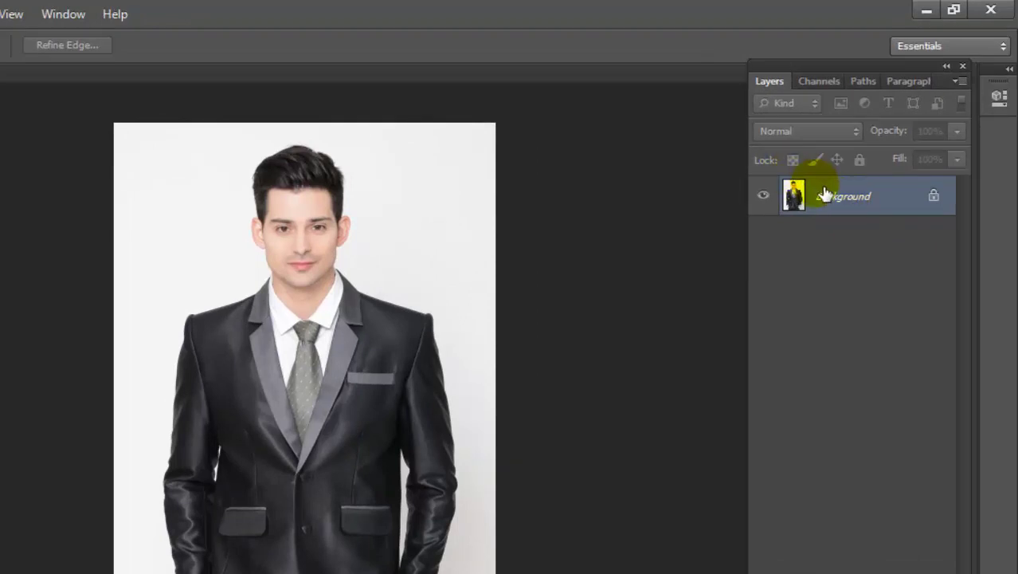
- Duplicate the Background layer within the same document and name the copy Foto 1
{"action": "right_click", "coordinate": [826, 199]}
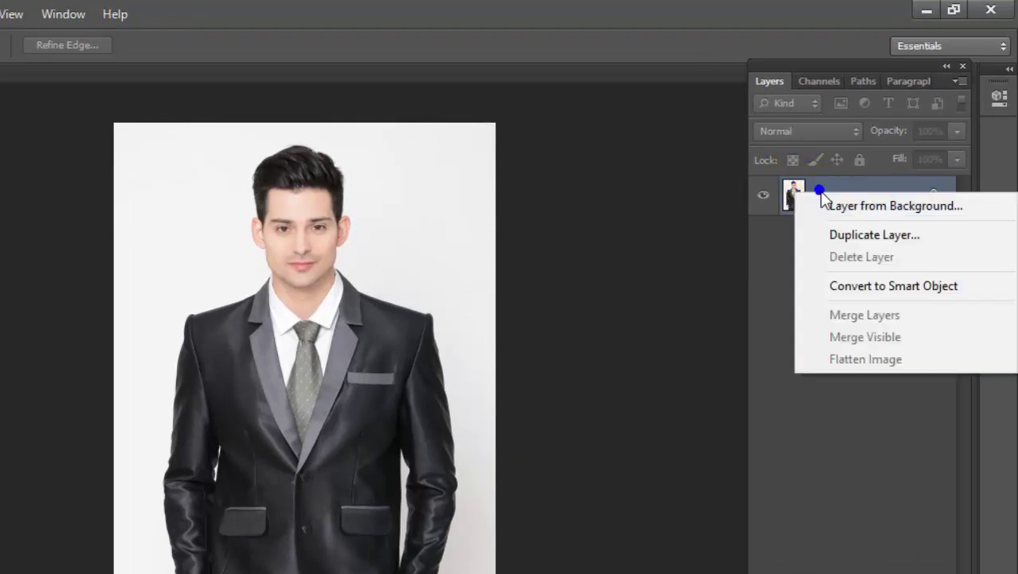
{"action": "left_click", "coordinate": [849, 233]}
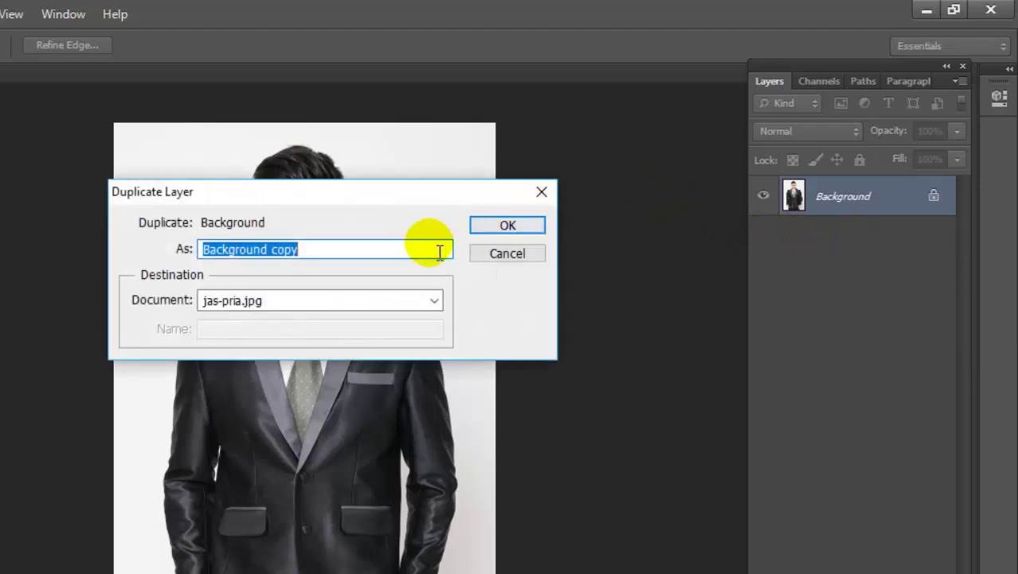
{"action": "type", "text": "Foto 1"}
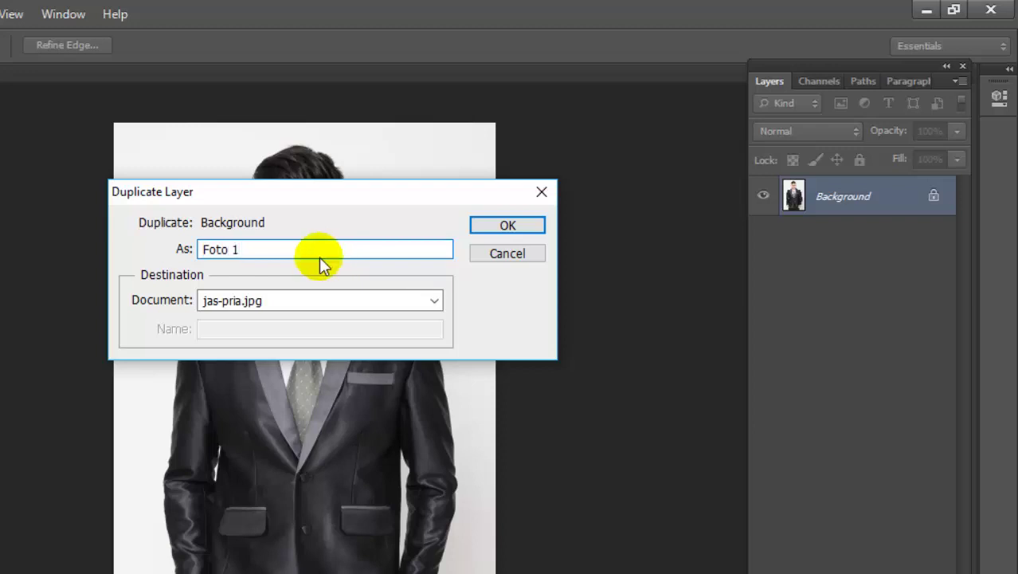
{"action": "left_click", "coordinate": [523, 226]}
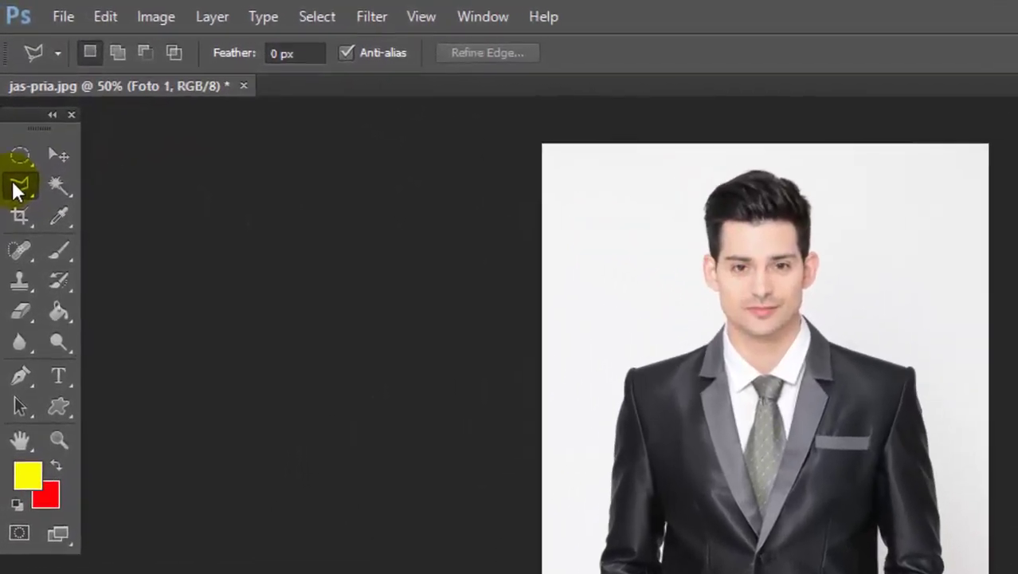
- Select the backdrop between the photo's left shoulder, neck and ear with the freehand Lasso tool at 200% zoom
{"action": "left_click", "coordinate": [11, 120]}
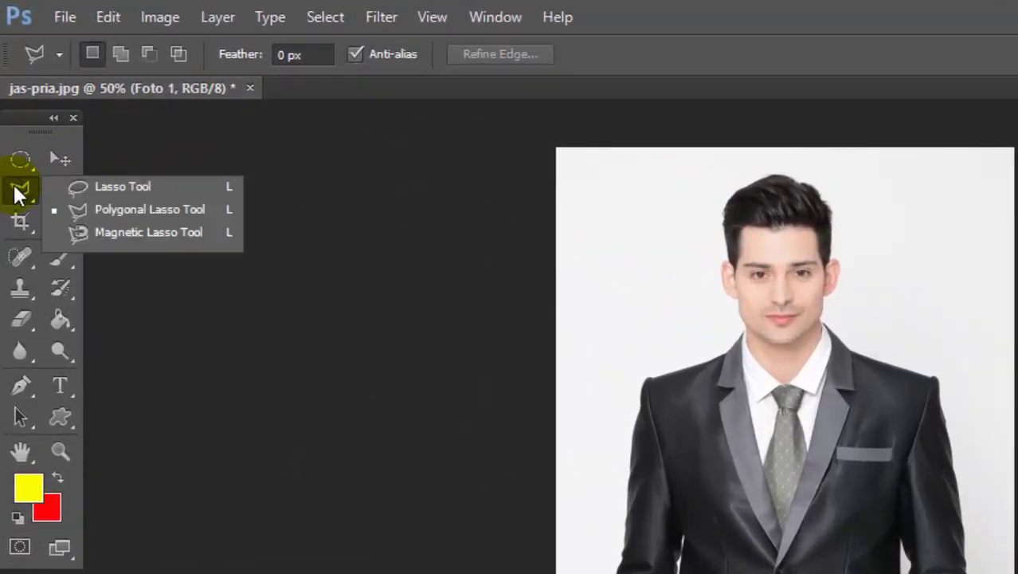
{"action": "left_click", "coordinate": [134, 184]}
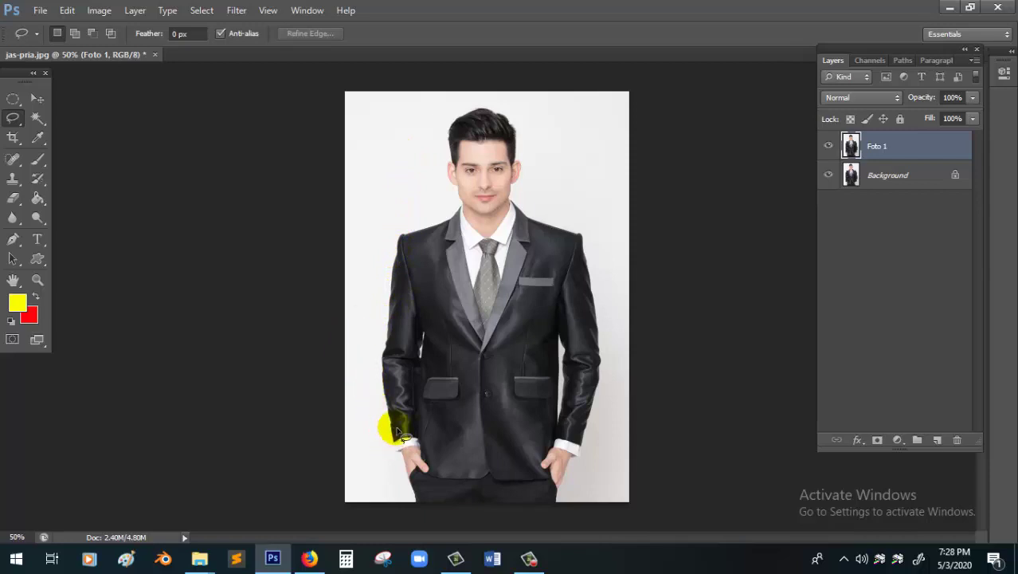
{"action": "key", "text": "ctrl+plus"}
{"action": "key", "text": "ctrl+plus"}
{"action": "key", "text": "ctrl+plus"}
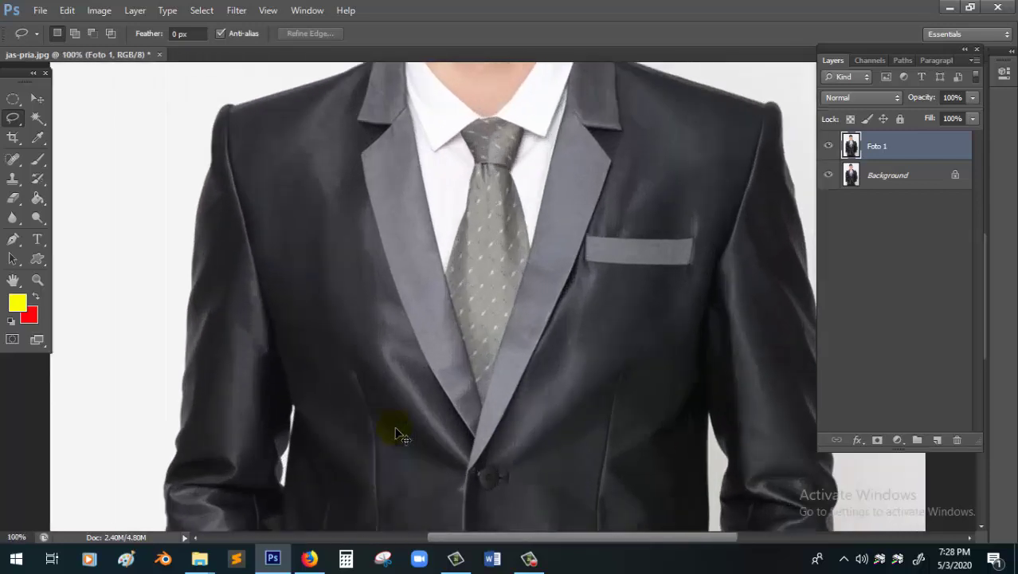
{"action": "scroll", "coordinate": [102, 359], "scroll_direction": "up", "scroll_amount": 10}
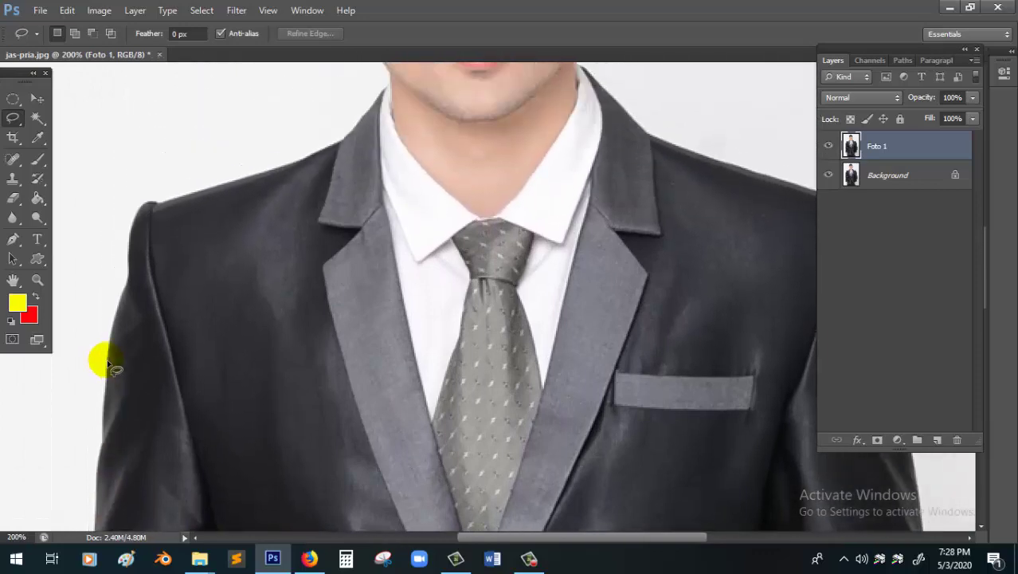
{"action": "scroll", "coordinate": [109, 364], "scroll_direction": "up", "scroll_amount": 3}
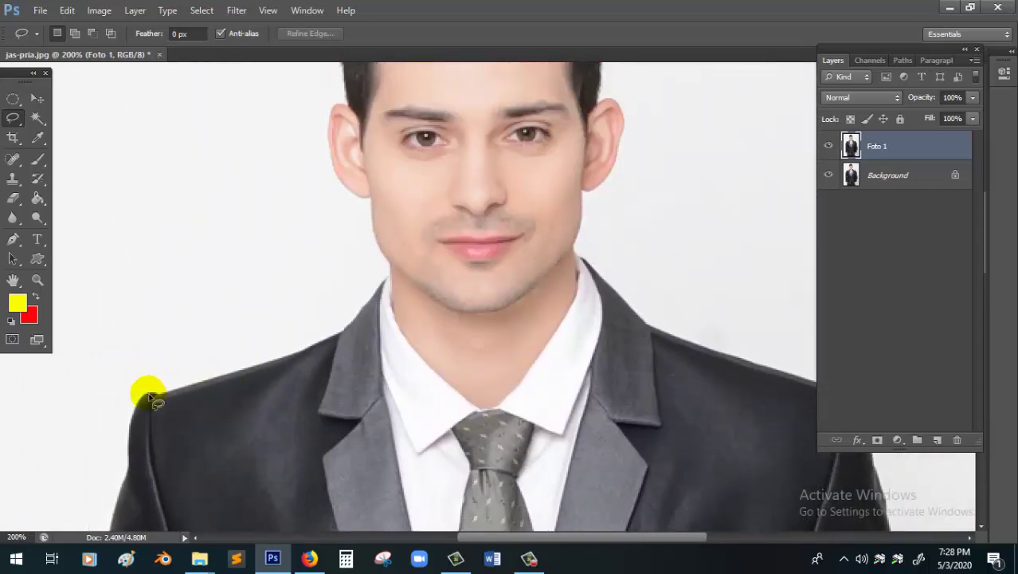
{"action": "left_click_drag", "start_coordinate": [149, 396], "coordinate": [346, 338]}
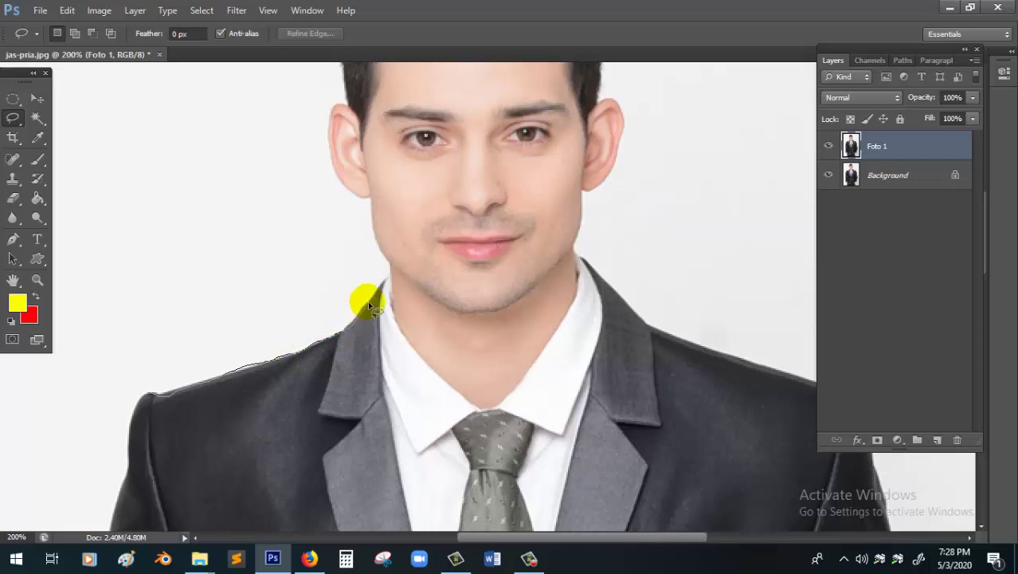
{"action": "mouse_move", "coordinate": [369, 304]}
{"action": "left_mouse_down"}
{"action": "mouse_move", "coordinate": [392, 268]}
{"action": "mouse_move", "coordinate": [379, 252]}
{"action": "mouse_move", "coordinate": [374, 201]}
{"action": "mouse_move", "coordinate": [337, 183]}
{"action": "mouse_move", "coordinate": [327, 161]}
{"action": "mouse_move", "coordinate": [325, 116]}
{"action": "mouse_move", "coordinate": [345, 99]}
{"action": "mouse_move", "coordinate": [314, 97]}
{"action": "mouse_move", "coordinate": [273, 122]}
{"action": "mouse_move", "coordinate": [171, 306]}
{"action": "mouse_move", "coordinate": [156, 392]}
{"action": "left_mouse_up"}
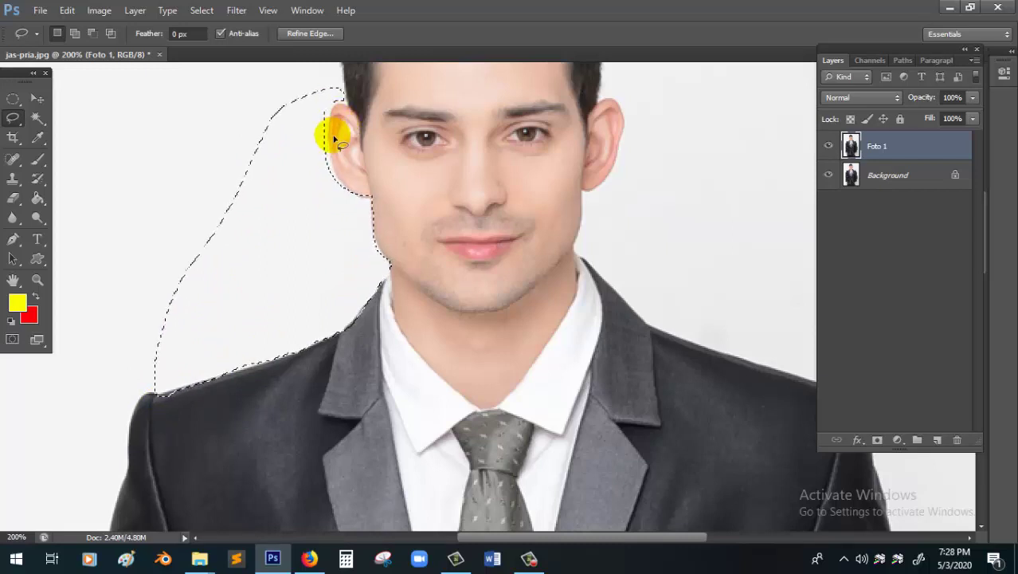
- Hide the Background layer and delete the selected backdrop area from the Foto 1 layer
{"action": "left_click", "coordinate": [829, 176]}
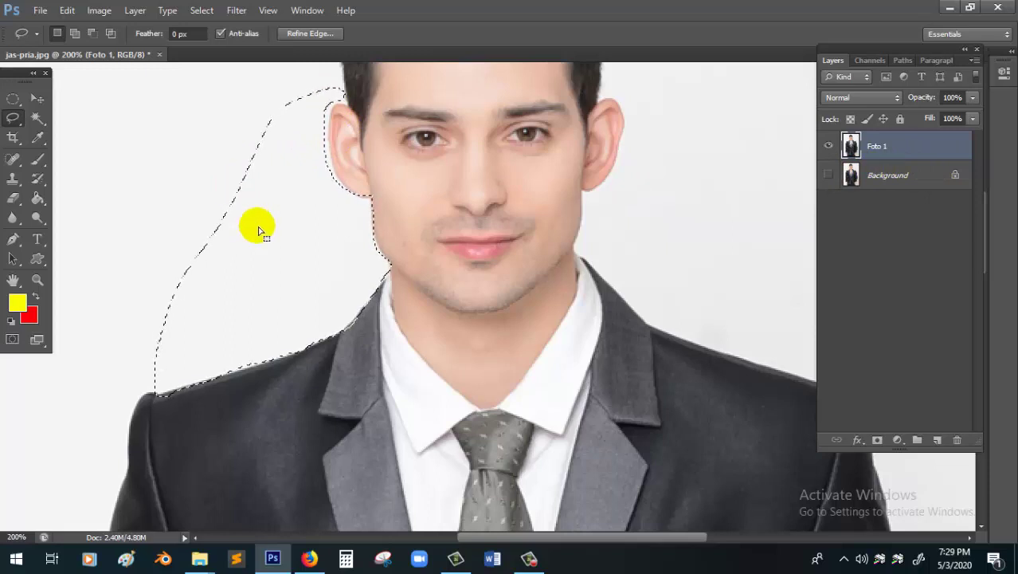
{"action": "key", "text": "Delete"}
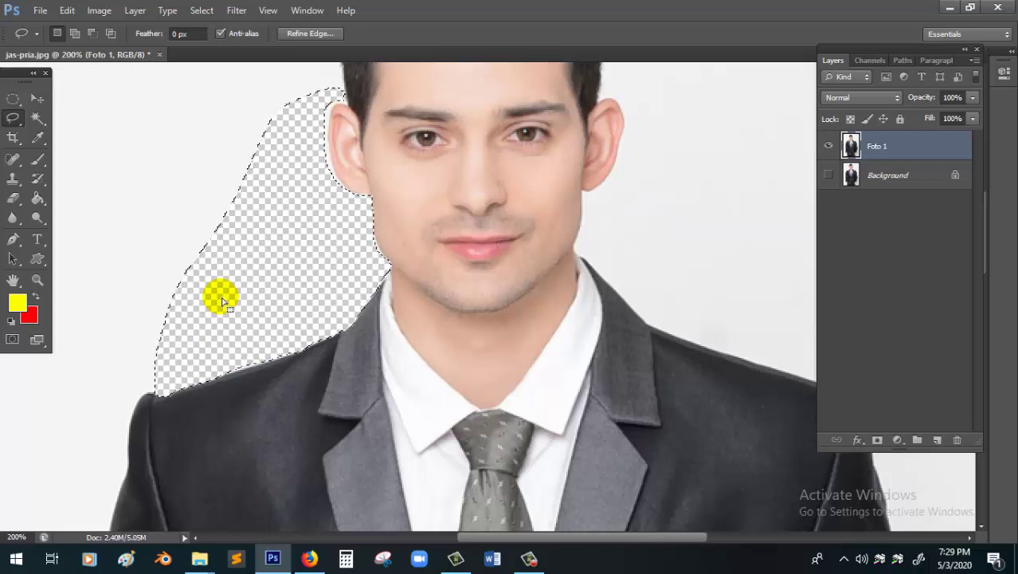
- Undo the deletion of the freehand-selected backdrop and clear the selection
{"action": "key", "text": "ctrl+z"}
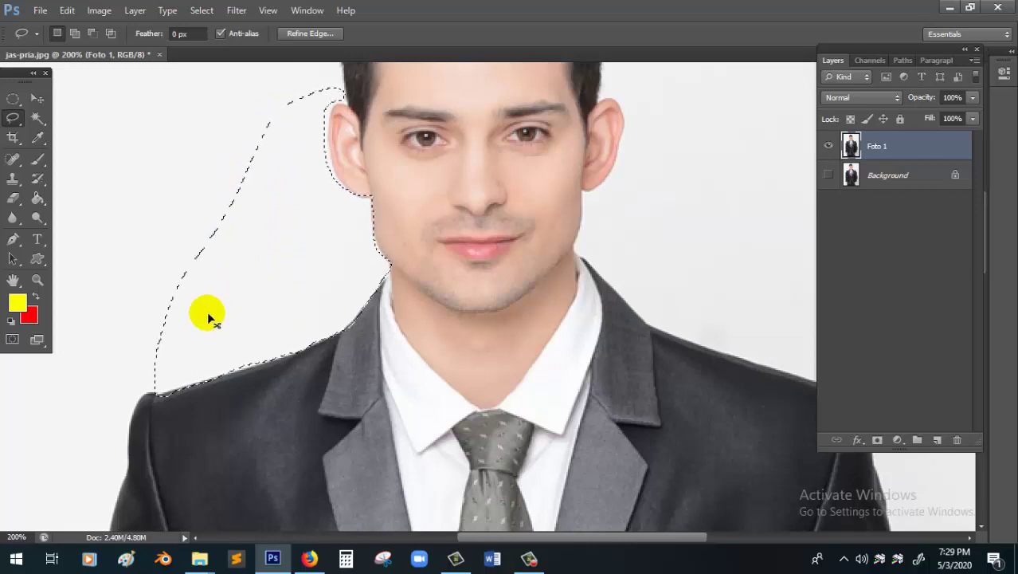
{"action": "key", "text": "ctrl+d"}
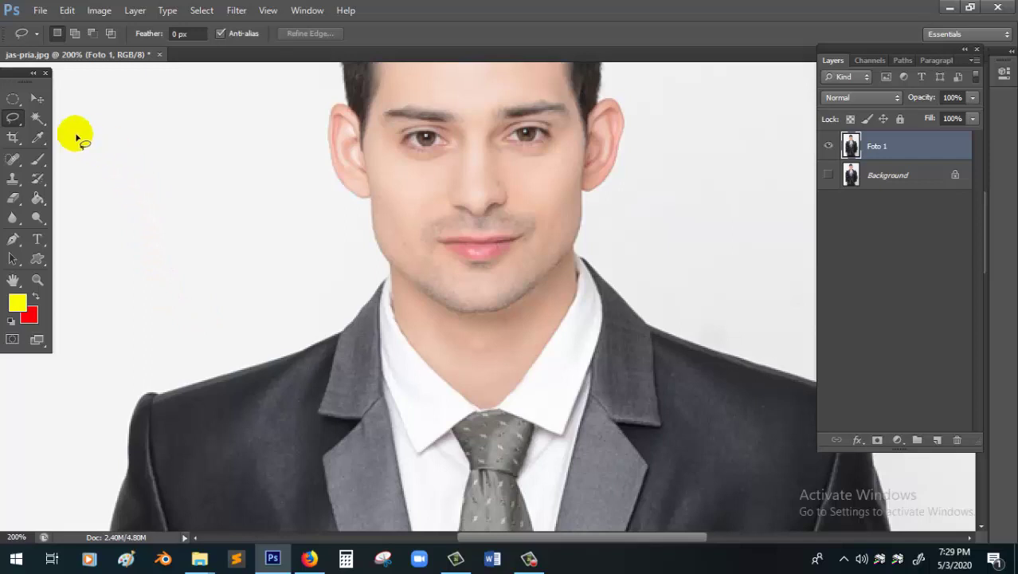
- Trace the photo's left shoulder, collar and jaw edge up to the earlobe with the Polygonal Lasso tool
{"action": "right_click", "coordinate": [20, 117]}
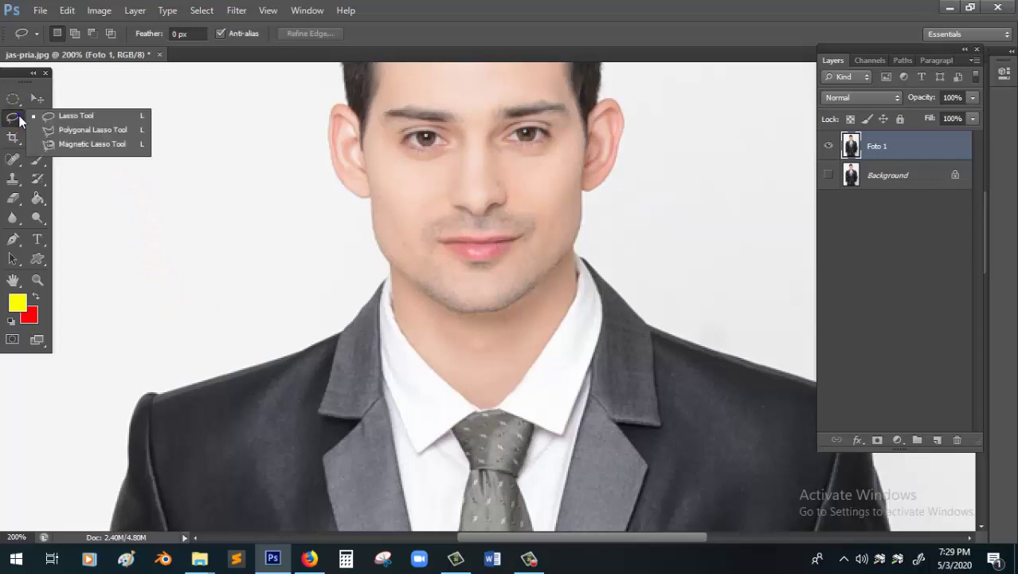
{"action": "left_click", "coordinate": [89, 135]}
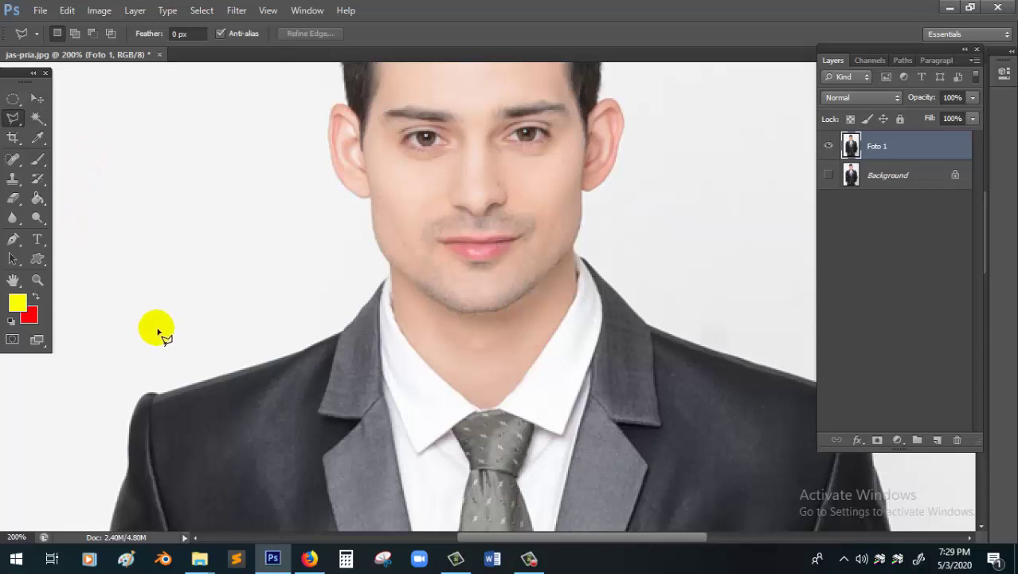
{"action": "left_click", "coordinate": [152, 393]}
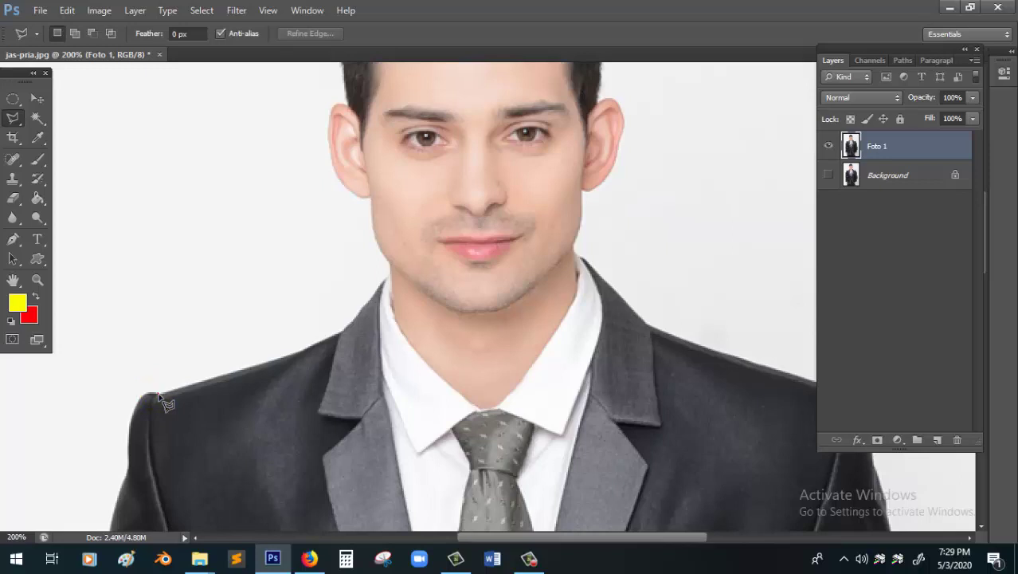
{"action": "left_click", "coordinate": [294, 354]}
{"action": "left_click", "coordinate": [343, 334]}
{"action": "left_click", "coordinate": [387, 279]}
{"action": "left_click", "coordinate": [390, 269]}
{"action": "left_click", "coordinate": [383, 256]}
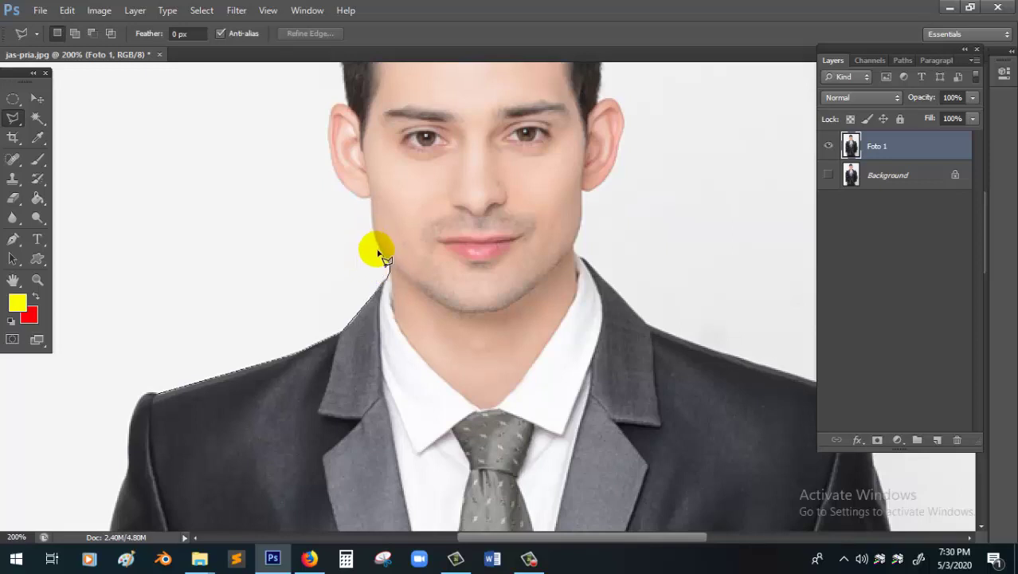
{"action": "left_click", "coordinate": [380, 250]}
{"action": "left_click", "coordinate": [379, 233]}
{"action": "left_click", "coordinate": [371, 200]}
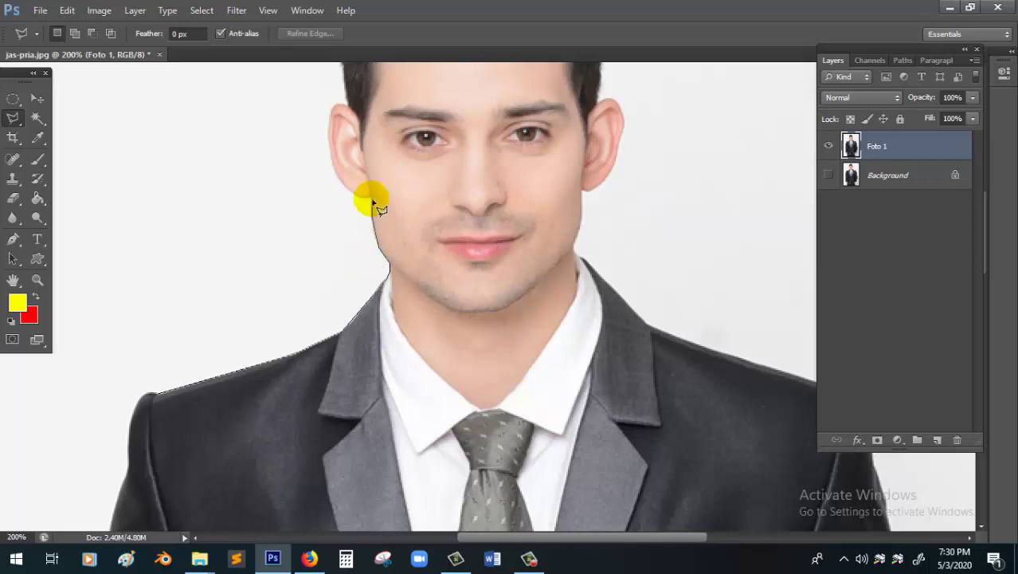
- Close the polygonal selection through the backdrop from the earlobe back to its starting point on the shoulder
{"action": "left_click", "coordinate": [152, 256]}
{"action": "left_click", "coordinate": [151, 333]}
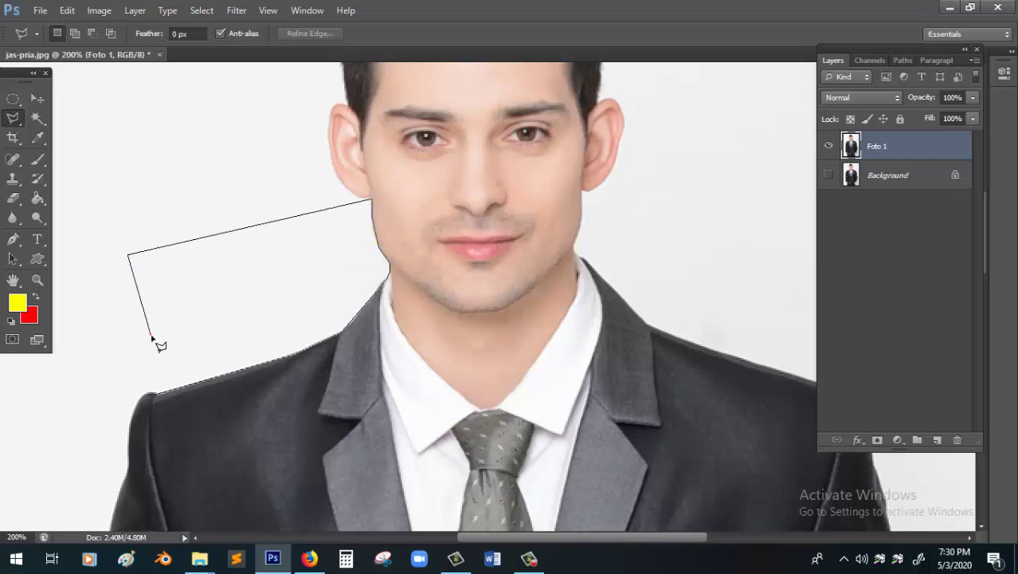
{"action": "left_click", "coordinate": [158, 389]}
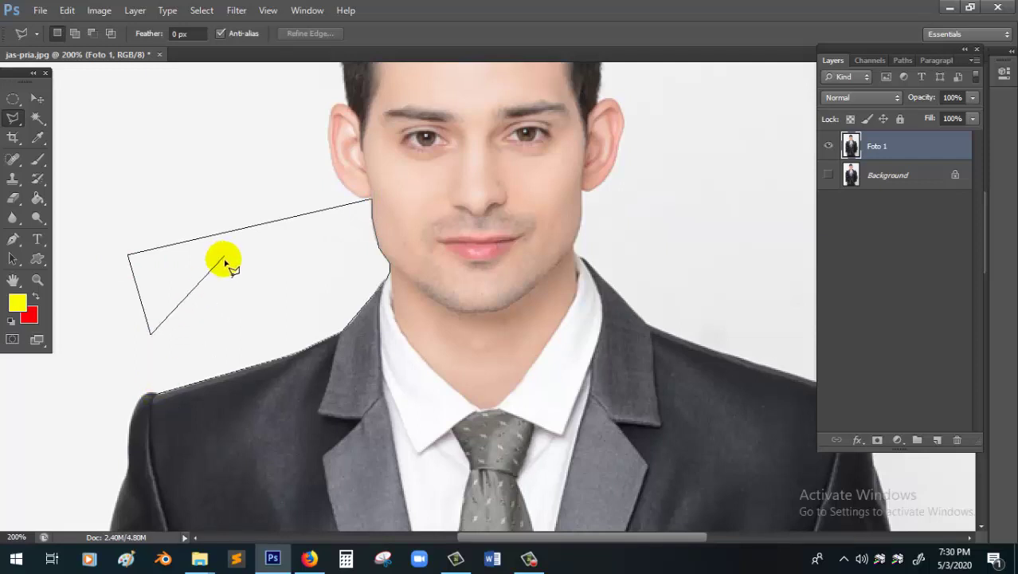
{"action": "left_click", "coordinate": [129, 342]}
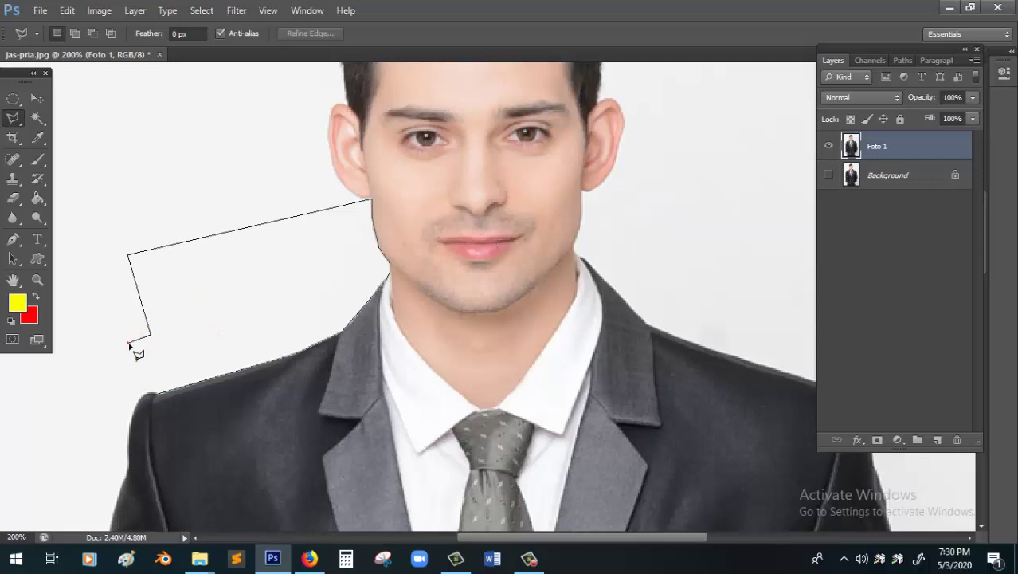
{"action": "left_click", "coordinate": [161, 393]}
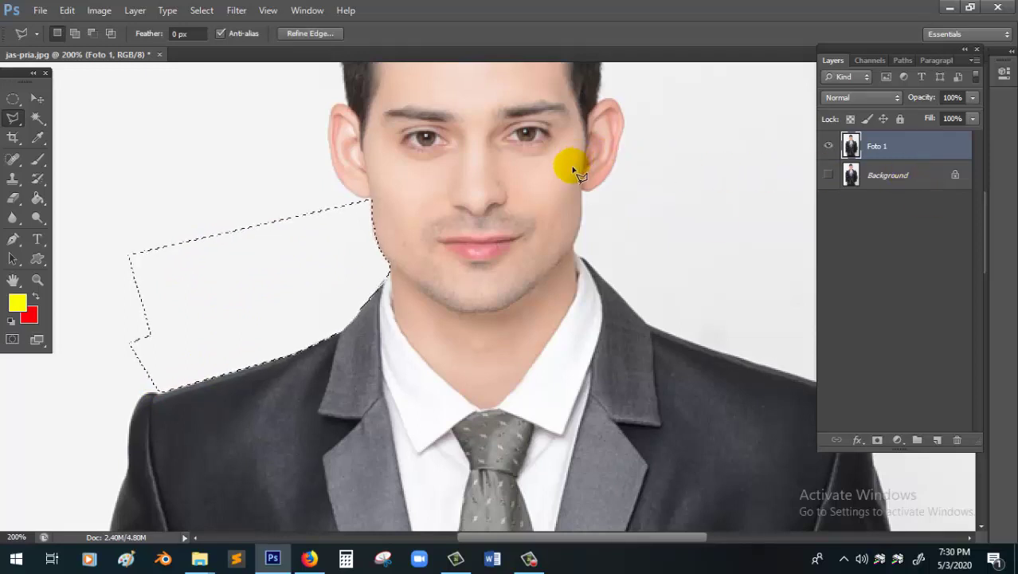
- Try deleting the polygon-selected backdrop from the Foto 1 layer, undo the deletion and clear the selection
{"action": "key", "text": "Delete"}
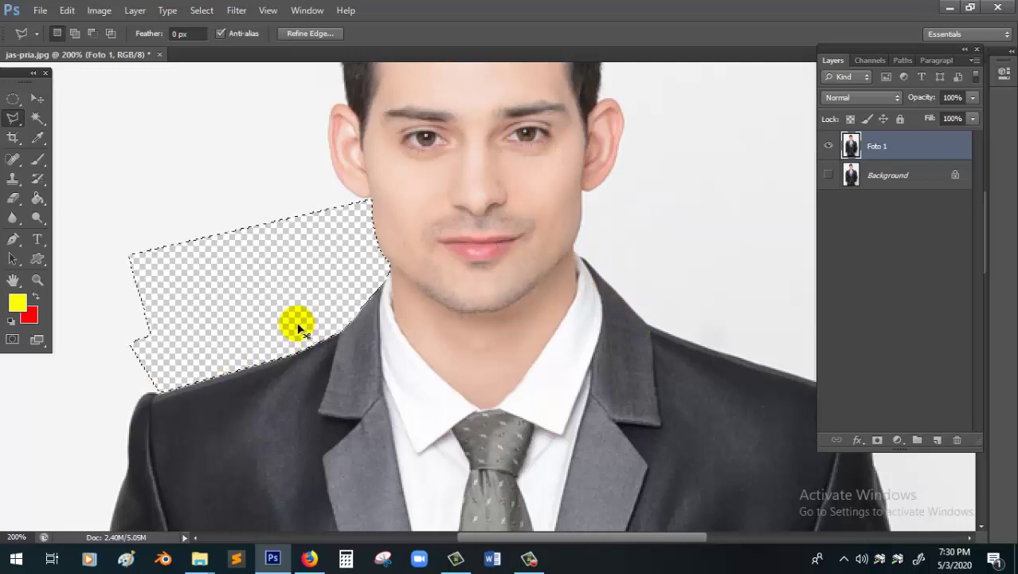
{"action": "key", "text": "ctrl+z"}
{"action": "key", "text": "ctrl+d"}
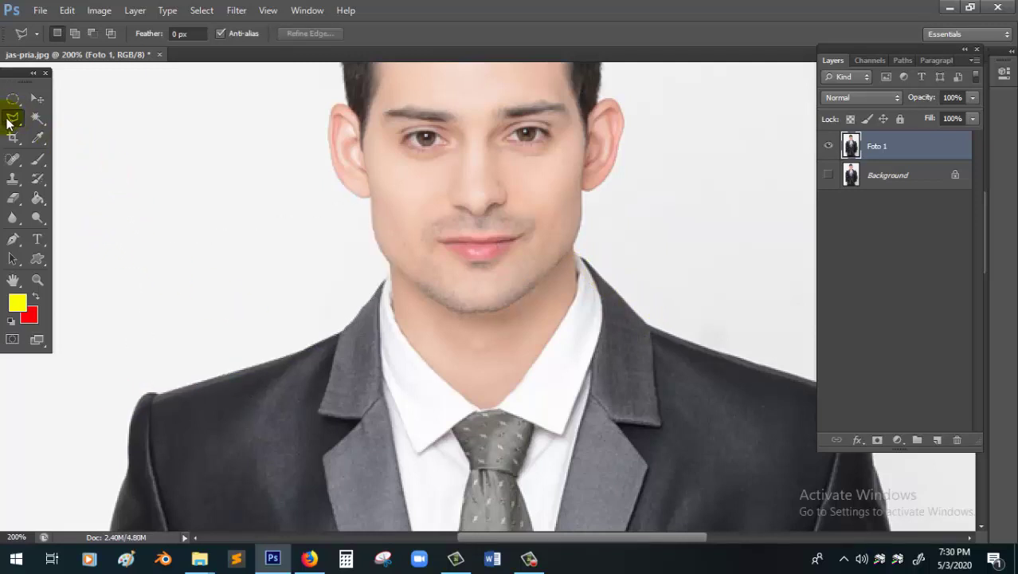
- Trace the photo's left shoulder, collar, jaw and ear edge with the Magnetic Lasso tool
{"action": "right_click", "coordinate": [8, 121]}
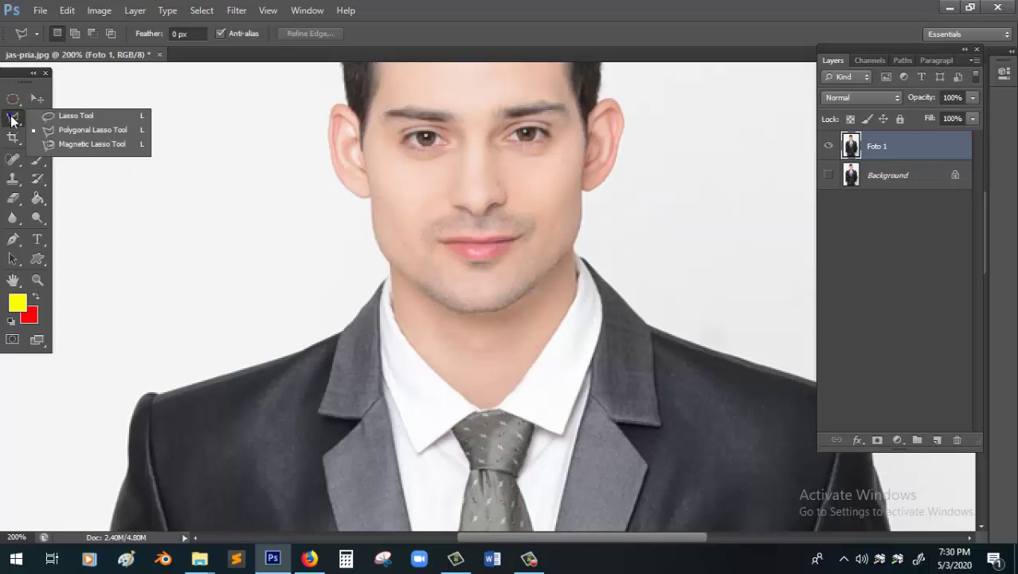
{"action": "left_click", "coordinate": [70, 146]}
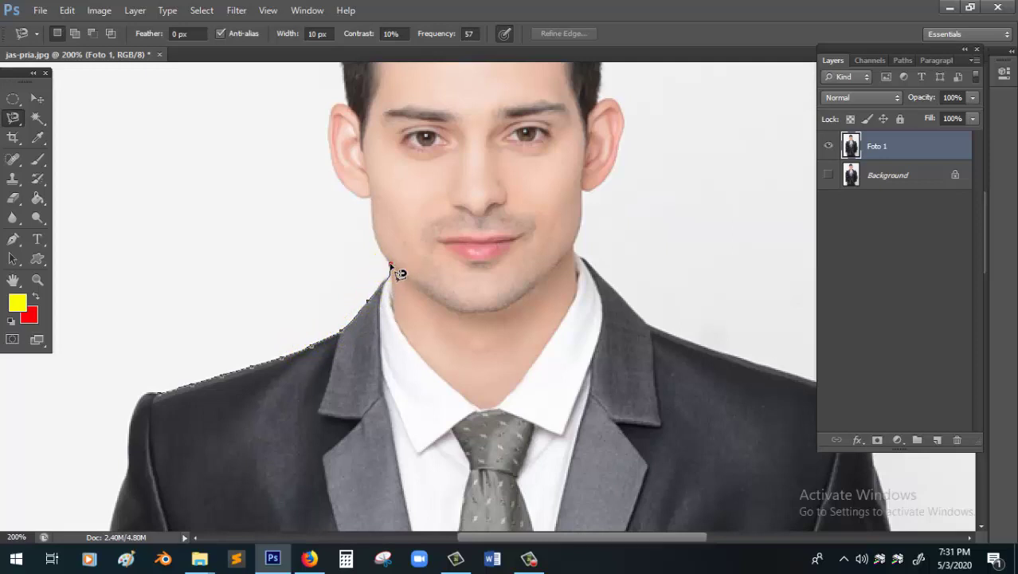
{"action": "mouse_move", "coordinate": [390, 266]}
{"action": "left_mouse_down"}
{"action": "mouse_move", "coordinate": [376, 247]}
{"action": "mouse_move", "coordinate": [375, 215]}
{"action": "left_mouse_up"}
{"action": "left_click", "coordinate": [359, 200]}
{"action": "mouse_move", "coordinate": [355, 199]}
{"action": "left_mouse_down"}
{"action": "mouse_move", "coordinate": [340, 187]}
{"action": "mouse_move", "coordinate": [335, 149]}
{"action": "left_mouse_up"}
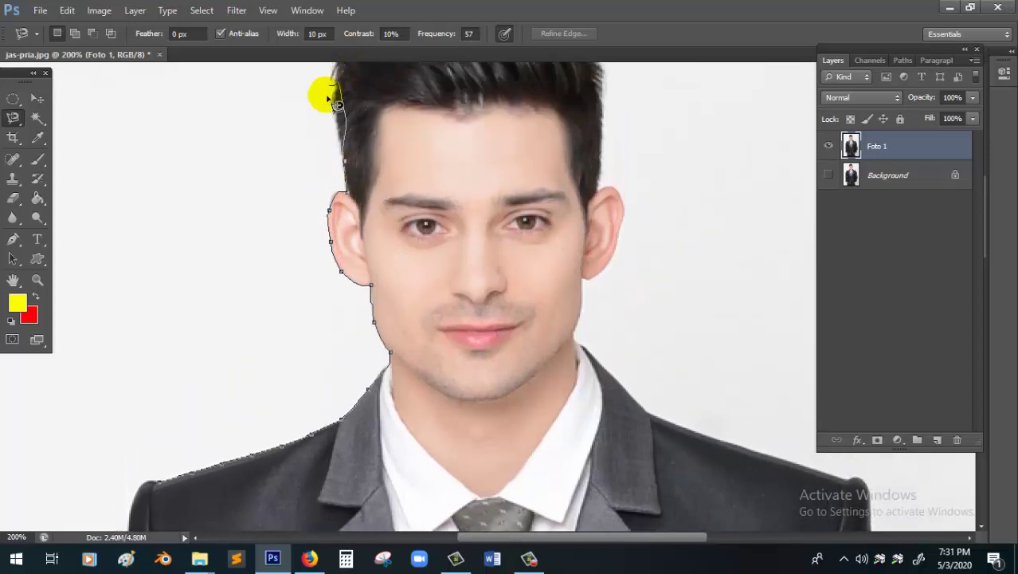
- Continue the magnetic trace from above the ear up the side of the hair and over the top of the head
{"action": "mouse_move", "coordinate": [343, 225]}
{"action": "left_mouse_down"}
{"action": "mouse_move", "coordinate": [339, 161]}
{"action": "mouse_move", "coordinate": [318, 145]}
{"action": "left_mouse_up"}
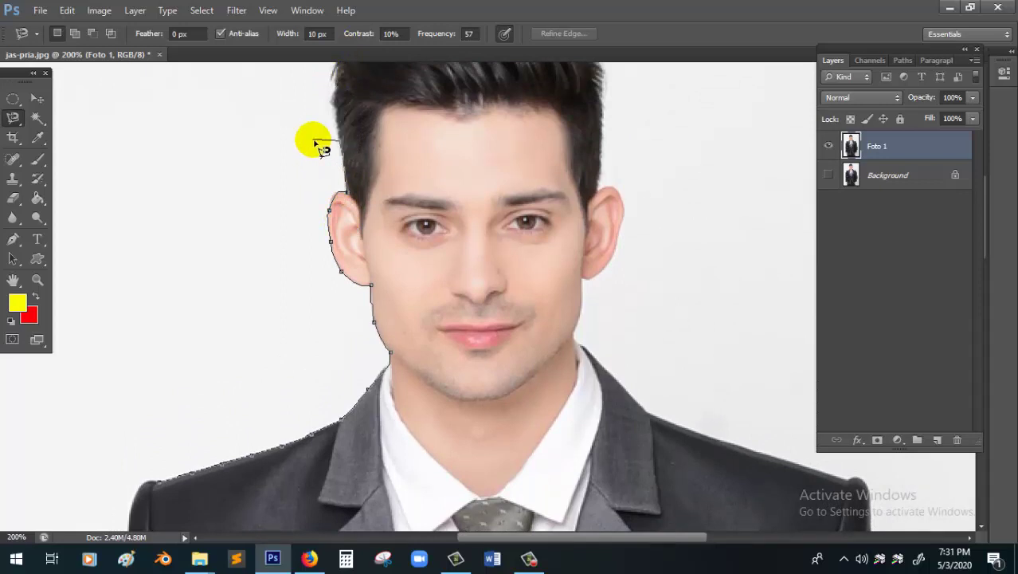
{"action": "mouse_move", "coordinate": [317, 144]}
{"action": "left_mouse_down"}
{"action": "mouse_move", "coordinate": [335, 130]}
{"action": "mouse_move", "coordinate": [337, 104]}
{"action": "left_mouse_up"}
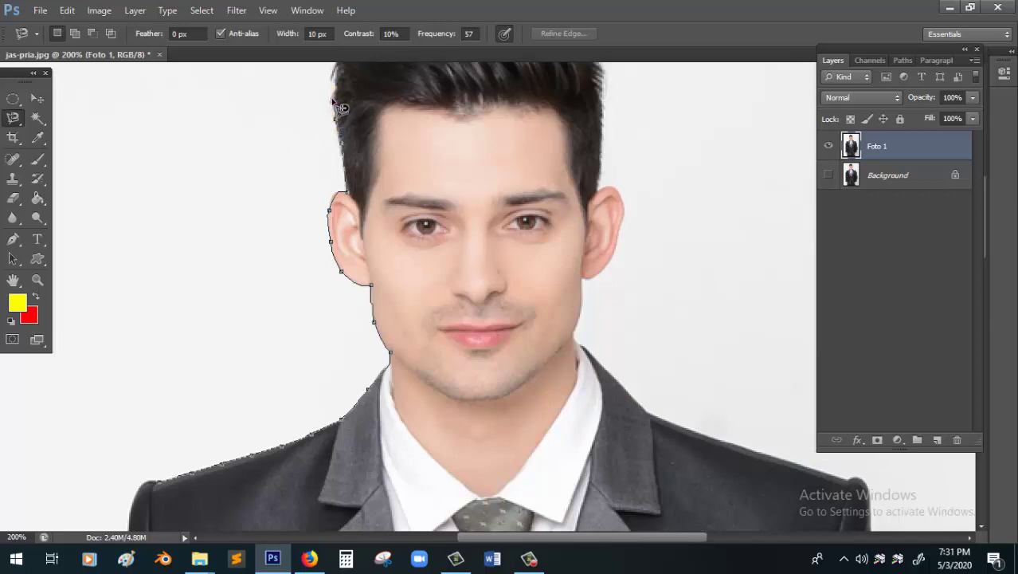
{"action": "left_click", "coordinate": [334, 86]}
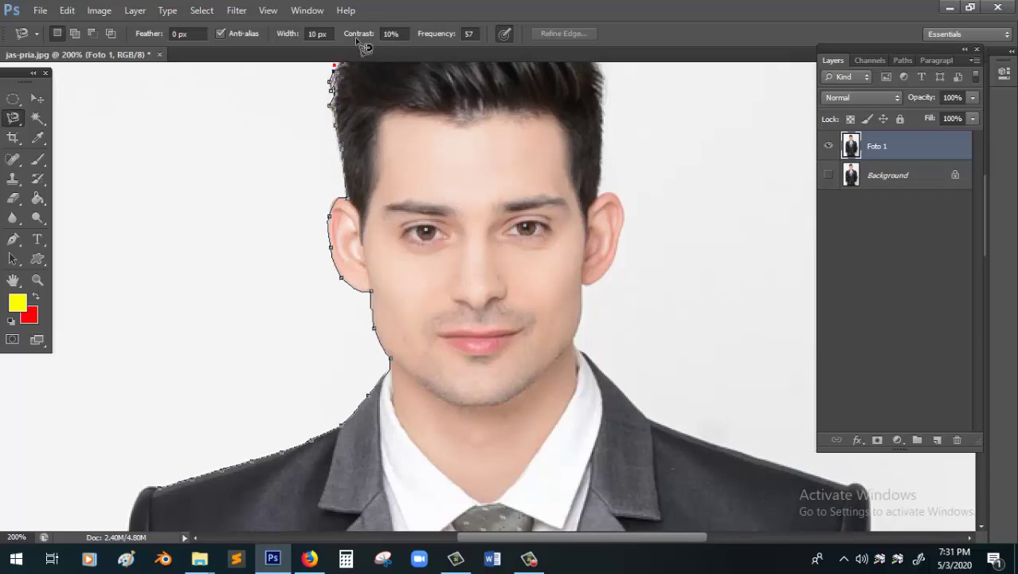
{"action": "mouse_move", "coordinate": [348, 145]}
{"action": "left_mouse_down"}
{"action": "mouse_move", "coordinate": [367, 106]}
{"action": "mouse_move", "coordinate": [461, 60]}
{"action": "mouse_move", "coordinate": [522, 98]}
{"action": "mouse_move", "coordinate": [555, 100]}
{"action": "mouse_move", "coordinate": [584, 147]}
{"action": "left_mouse_up"}
{"action": "left_click", "coordinate": [582, 143]}
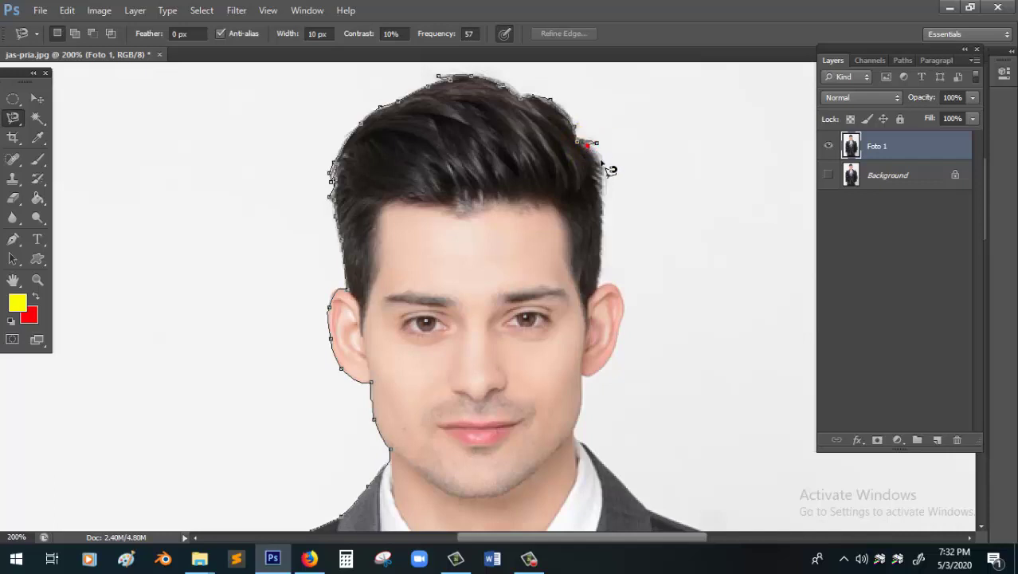
- Continue the magnetic trace down the other side of the head, shoulder and sleeve, and close the selection
{"action": "left_click_drag", "start_coordinate": [603, 163], "coordinate": [609, 172]}
{"action": "left_click", "coordinate": [604, 211]}
{"action": "mouse_move", "coordinate": [609, 242]}
{"action": "left_mouse_down"}
{"action": "mouse_move", "coordinate": [599, 289]}
{"action": "mouse_move", "coordinate": [624, 293]}
{"action": "mouse_move", "coordinate": [627, 319]}
{"action": "mouse_move", "coordinate": [609, 366]}
{"action": "mouse_move", "coordinate": [586, 378]}
{"action": "mouse_move", "coordinate": [577, 438]}
{"action": "mouse_move", "coordinate": [618, 479]}
{"action": "mouse_move", "coordinate": [751, 554]}
{"action": "mouse_move", "coordinate": [802, 521]}
{"action": "mouse_move", "coordinate": [791, 495]}
{"action": "mouse_move", "coordinate": [721, 466]}
{"action": "mouse_move", "coordinate": [732, 457]}
{"action": "mouse_move", "coordinate": [860, 485]}
{"action": "mouse_move", "coordinate": [874, 524]}
{"action": "left_mouse_up"}
{"action": "left_click", "coordinate": [584, 379]}
{"action": "mouse_move", "coordinate": [874, 562]}
{"action": "left_mouse_down"}
{"action": "mouse_move", "coordinate": [896, 537]}
{"action": "mouse_move", "coordinate": [889, 463]}
{"action": "mouse_move", "coordinate": [904, 479]}
{"action": "mouse_move", "coordinate": [919, 558]}
{"action": "mouse_move", "coordinate": [934, 522]}
{"action": "mouse_move", "coordinate": [926, 529]}
{"action": "mouse_move", "coordinate": [936, 557]}
{"action": "mouse_move", "coordinate": [944, 520]}
{"action": "mouse_move", "coordinate": [941, 527]}
{"action": "left_mouse_up"}
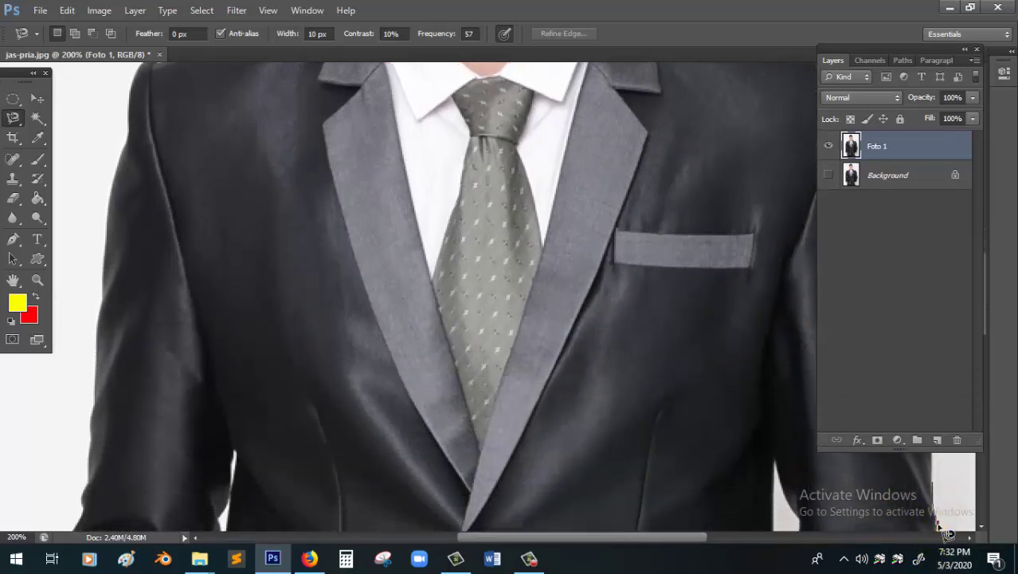
{"action": "double_click", "coordinate": [938, 516]}
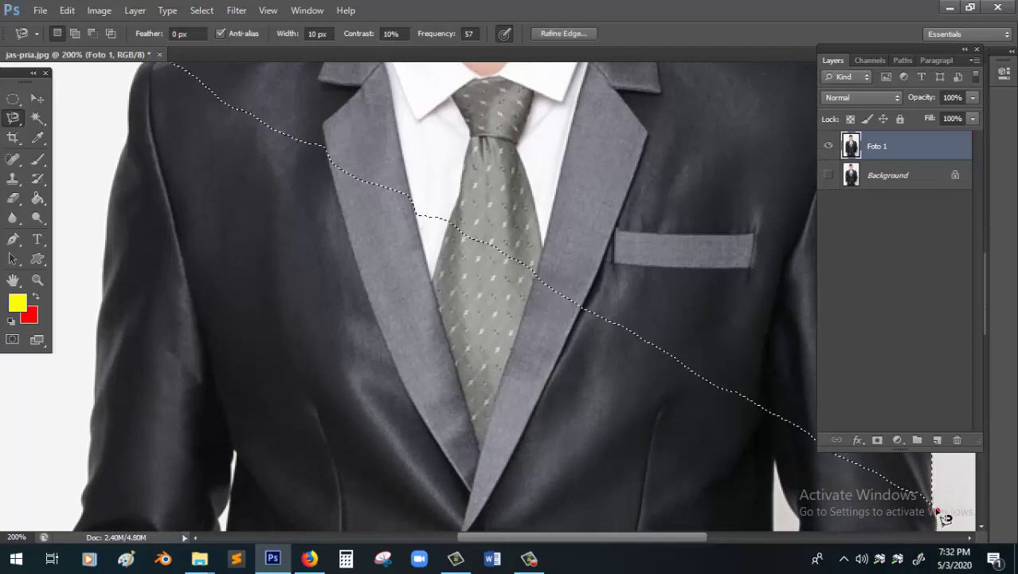
- Clear the Magnetic Lasso selection
{"action": "scroll", "coordinate": [450, 349], "scroll_direction": "up", "scroll_amount": 2}
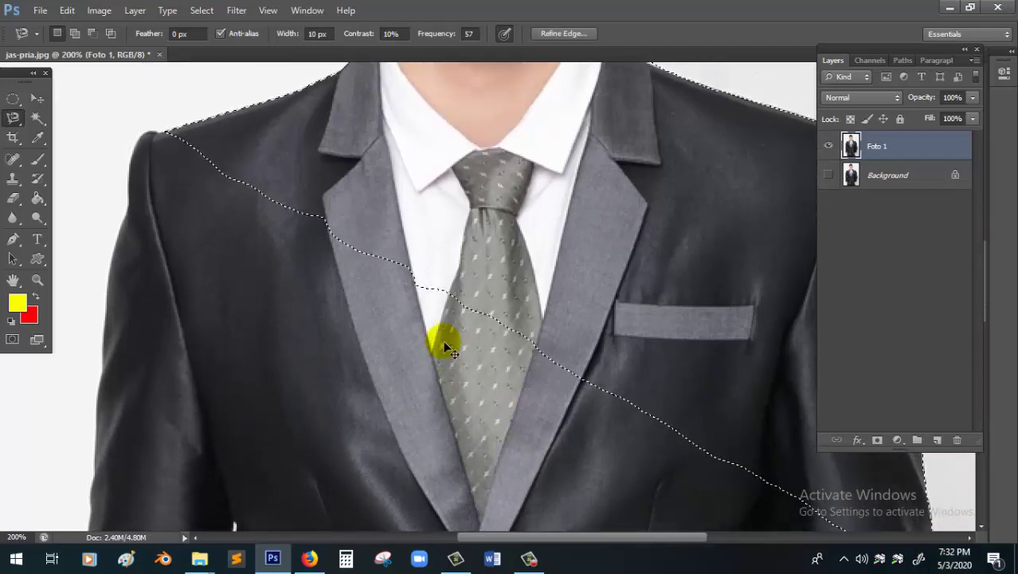
{"action": "key", "text": "ctrl+d"}
{"action": "scroll", "coordinate": [326, 351], "scroll_direction": "up", "scroll_amount": 10}
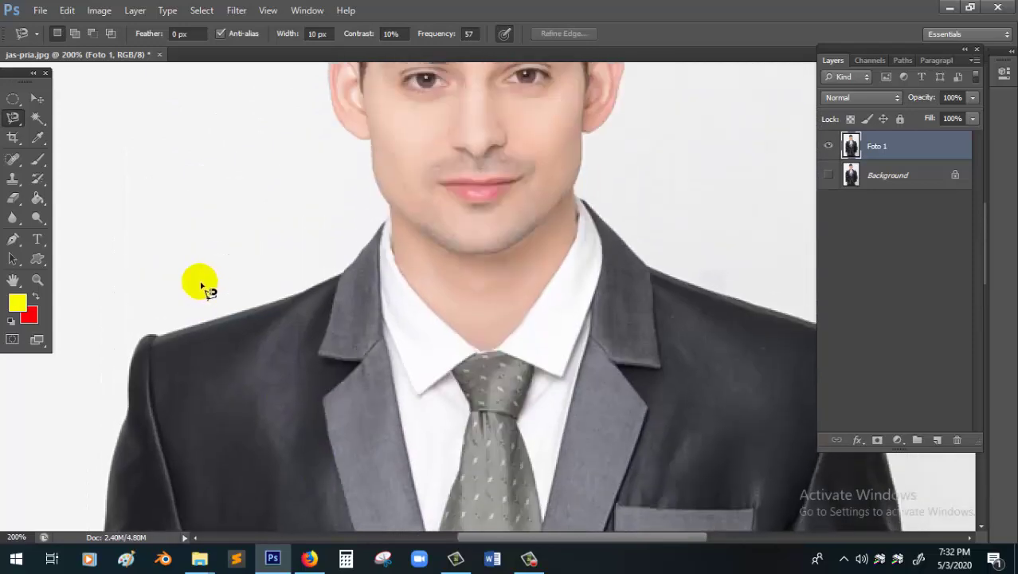
{"action": "scroll", "coordinate": [209, 291], "scroll_direction": "up", "scroll_amount": 2}
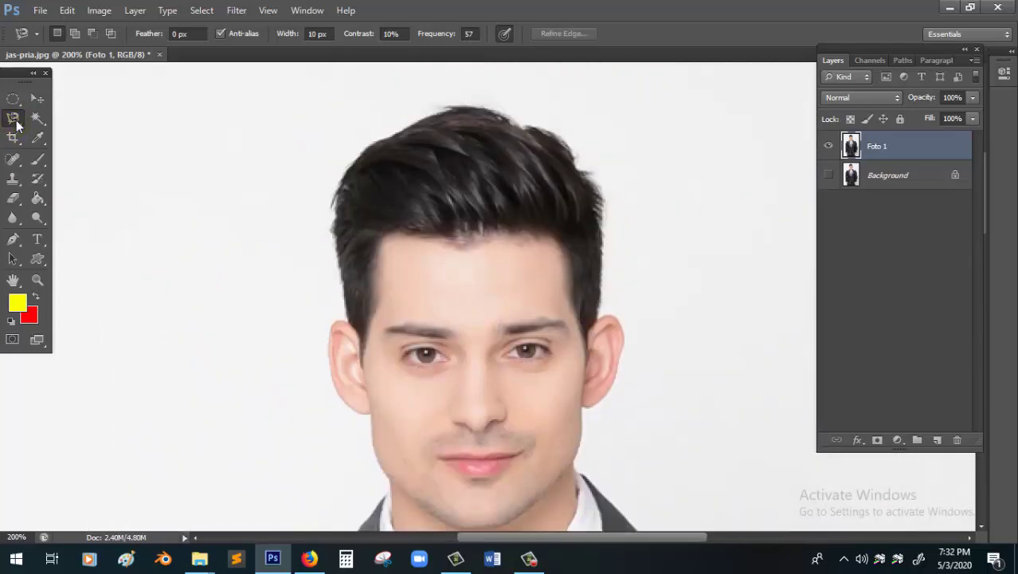
{"action": "right_click", "coordinate": [18, 123]}
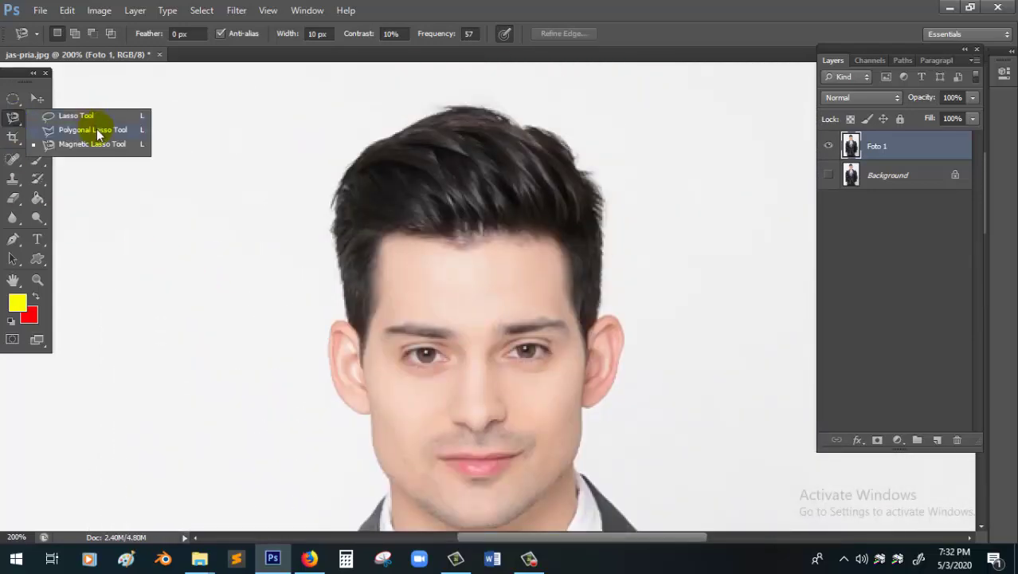
{"action": "left_click", "coordinate": [13, 120]}
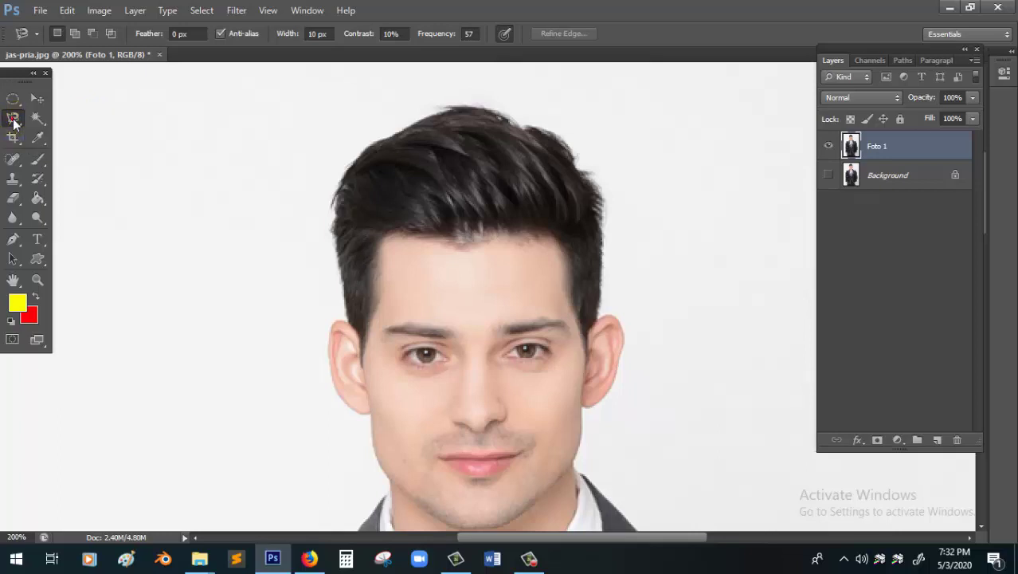
- Select the backdrop beside the photo's left side of the head and shoulder with the Quick Selection tool in add mode
{"action": "left_click", "coordinate": [37, 121]}
{"action": "right_click", "coordinate": [37, 121]}
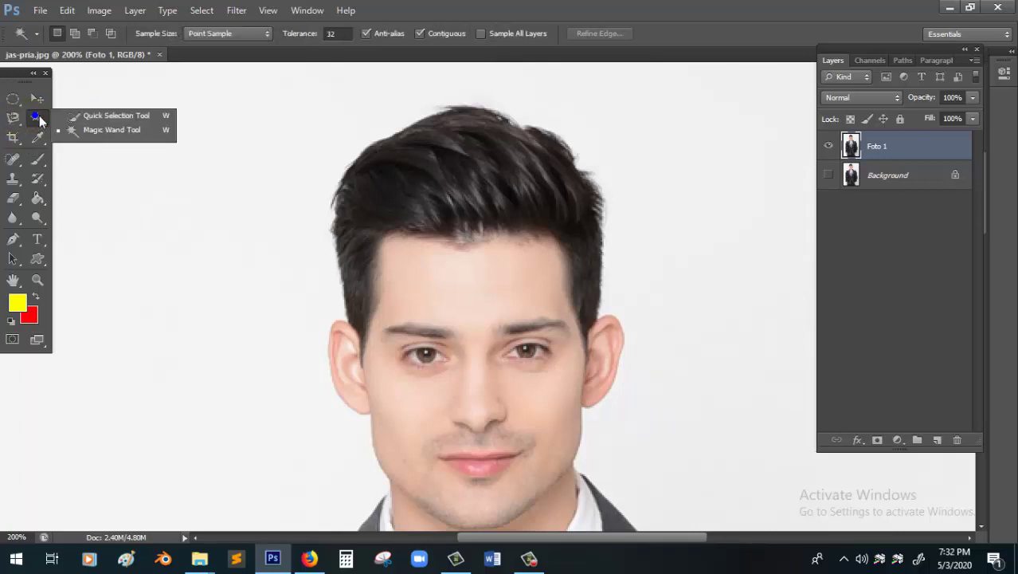
{"action": "left_click", "coordinate": [117, 115]}
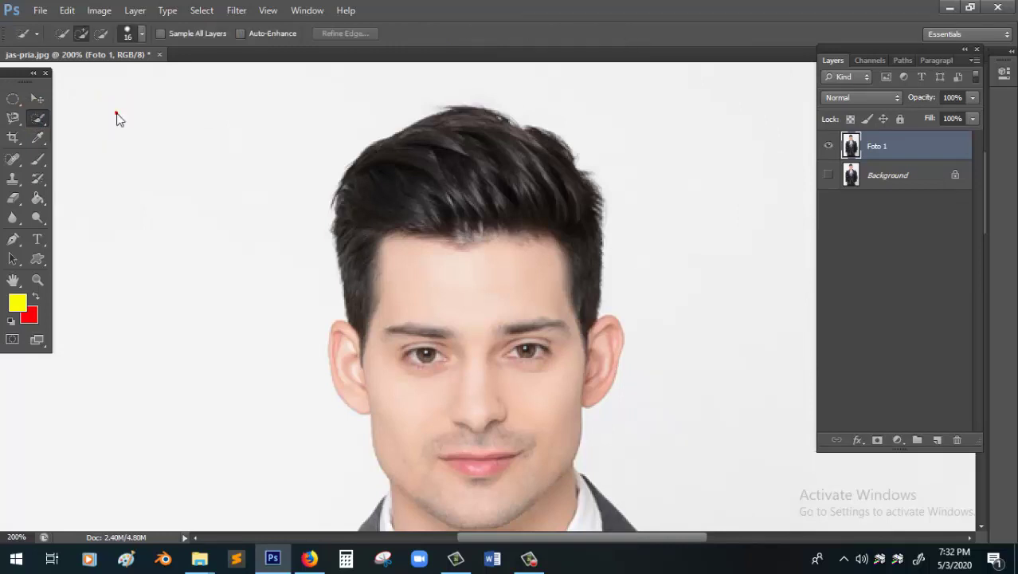
{"action": "left_click", "coordinate": [80, 34]}
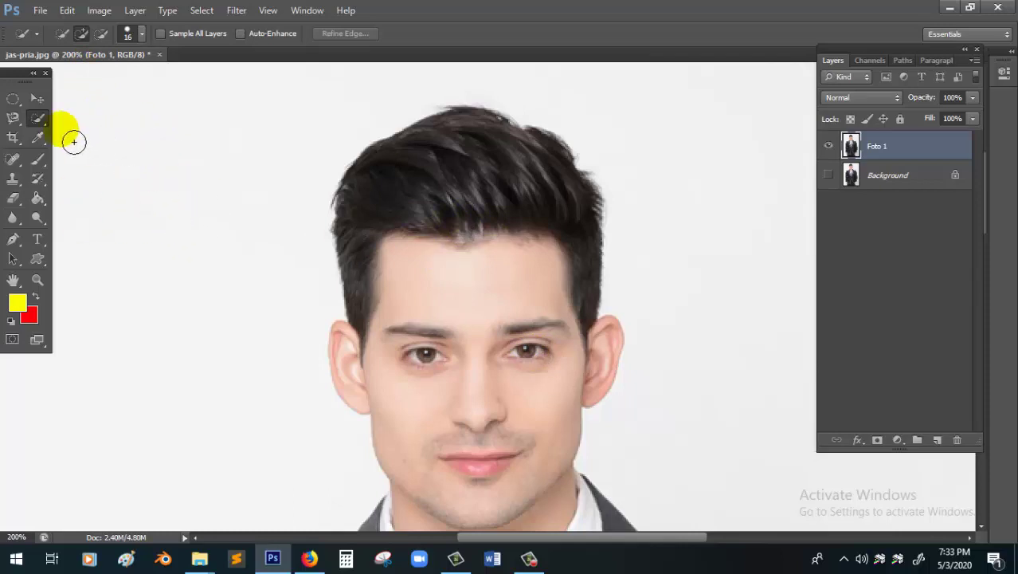
{"action": "left_click", "coordinate": [81, 34]}
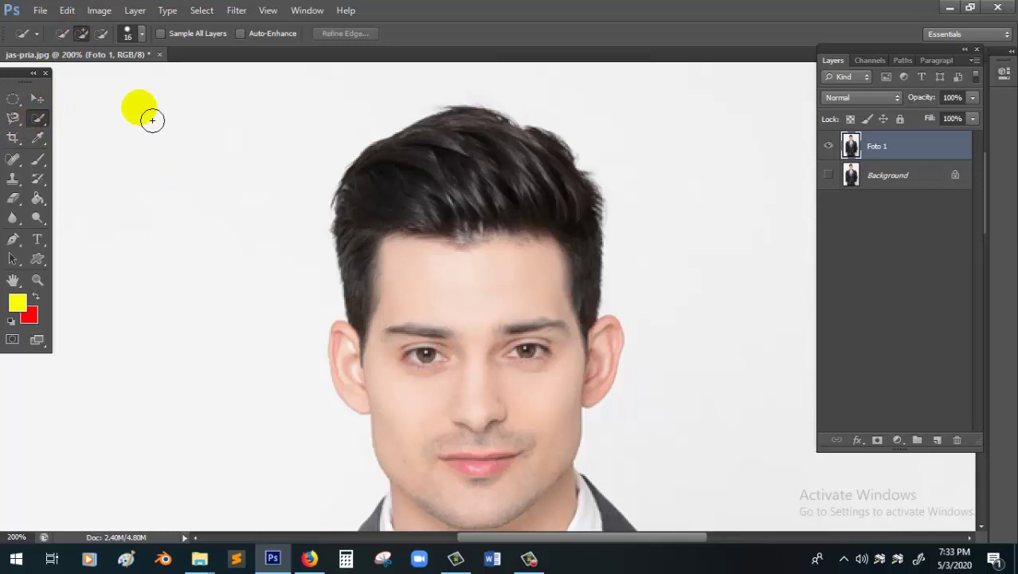
{"action": "mouse_move", "coordinate": [132, 122]}
{"action": "left_mouse_down"}
{"action": "mouse_move", "coordinate": [203, 218]}
{"action": "mouse_move", "coordinate": [264, 264]}
{"action": "mouse_move", "coordinate": [287, 232]}
{"action": "mouse_move", "coordinate": [274, 206]}
{"action": "mouse_move", "coordinate": [269, 241]}
{"action": "mouse_move", "coordinate": [311, 368]}
{"action": "mouse_move", "coordinate": [338, 364]}
{"action": "mouse_move", "coordinate": [401, 147]}
{"action": "mouse_move", "coordinate": [471, 114]}
{"action": "mouse_move", "coordinate": [362, 149]}
{"action": "mouse_move", "coordinate": [370, 183]}
{"action": "mouse_move", "coordinate": [412, 180]}
{"action": "mouse_move", "coordinate": [346, 199]}
{"action": "mouse_move", "coordinate": [100, 190]}
{"action": "mouse_move", "coordinate": [177, 373]}
{"action": "left_mouse_up"}
- Extend the quick selection through the backdrop down along the sleeve and hand to the photo's lower edge
{"action": "scroll", "coordinate": [177, 374], "scroll_direction": "down", "scroll_amount": 8}
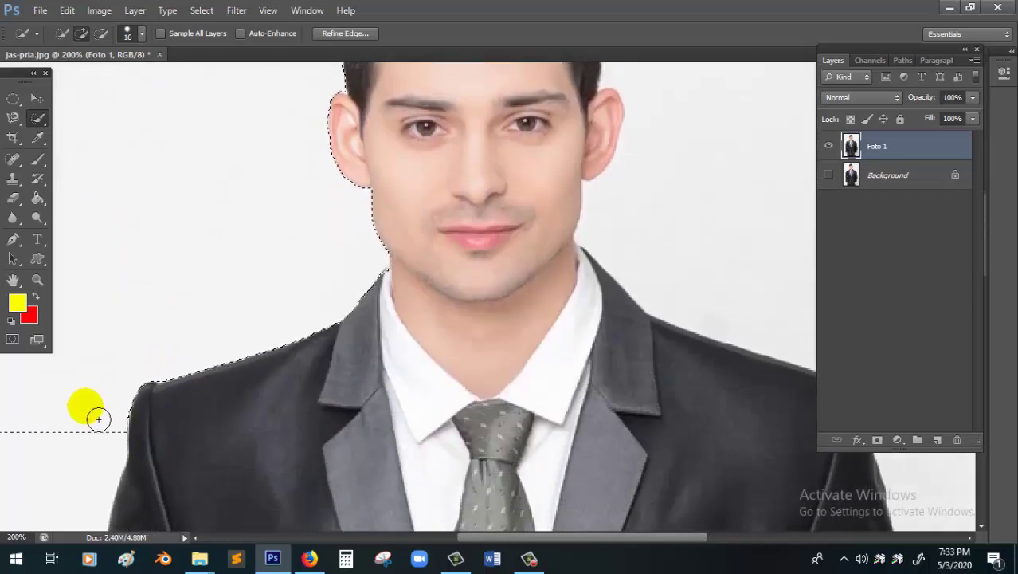
{"action": "left_click_drag", "start_coordinate": [100, 422], "coordinate": [78, 482]}
{"action": "scroll", "coordinate": [77, 482], "scroll_direction": "down", "scroll_amount": 3}
{"action": "left_click_drag", "start_coordinate": [75, 419], "coordinate": [63, 493]}
{"action": "key", "text": "ctrl+minus"}
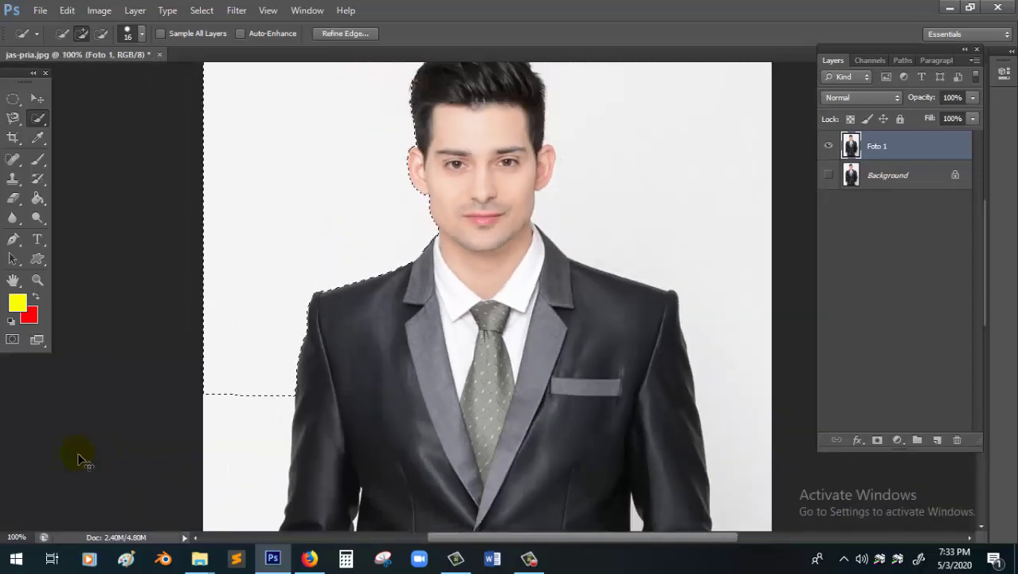
{"action": "left_click_drag", "start_coordinate": [272, 288], "coordinate": [254, 459]}
{"action": "scroll", "coordinate": [253, 464], "scroll_direction": "down", "scroll_amount": 3}
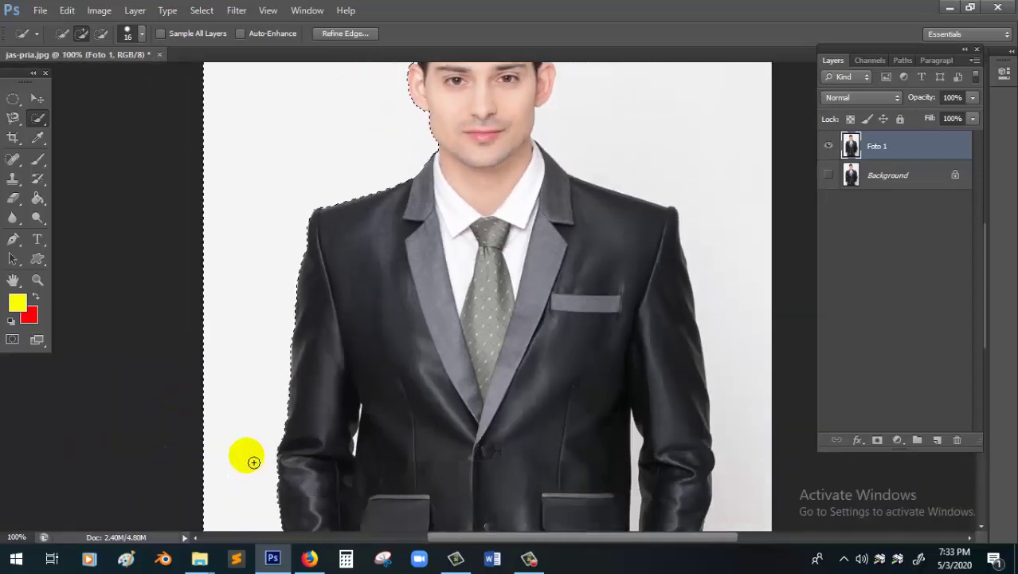
{"action": "mouse_move", "coordinate": [244, 404]}
{"action": "left_mouse_down"}
{"action": "mouse_move", "coordinate": [248, 465]}
{"action": "mouse_move", "coordinate": [265, 488]}
{"action": "left_mouse_up"}
{"action": "scroll", "coordinate": [265, 479], "scroll_direction": "down", "scroll_amount": 1}
{"action": "scroll", "coordinate": [244, 418], "scroll_direction": "down", "scroll_amount": 6}
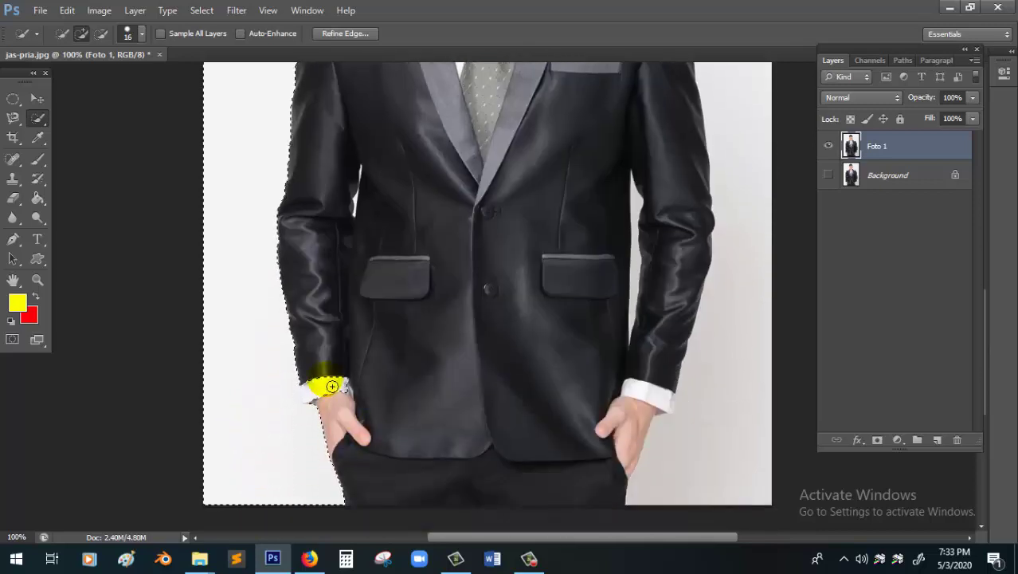
- Subtract the white shirt cuff above the hand from the selection with the Quick Selection tool
{"action": "key", "text": "ctrl+plus"}
{"action": "key", "text": "ctrl+plus"}
{"action": "scroll", "coordinate": [87, 457], "scroll_direction": "down", "scroll_amount": 5}
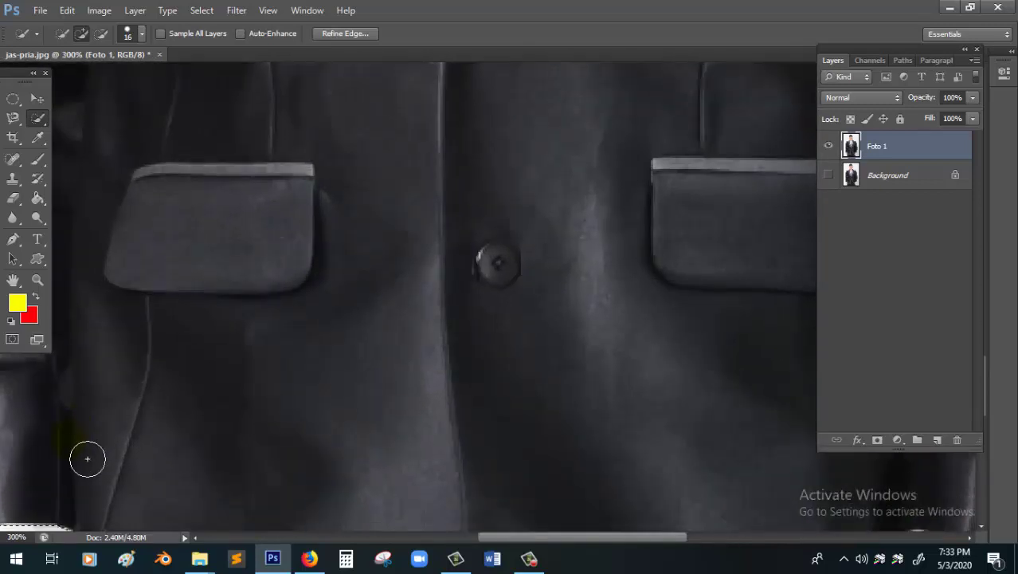
{"action": "left_click_drag", "start_coordinate": [515, 537], "coordinate": [432, 537]}
{"action": "scroll", "coordinate": [333, 434], "scroll_direction": "down", "scroll_amount": 2}
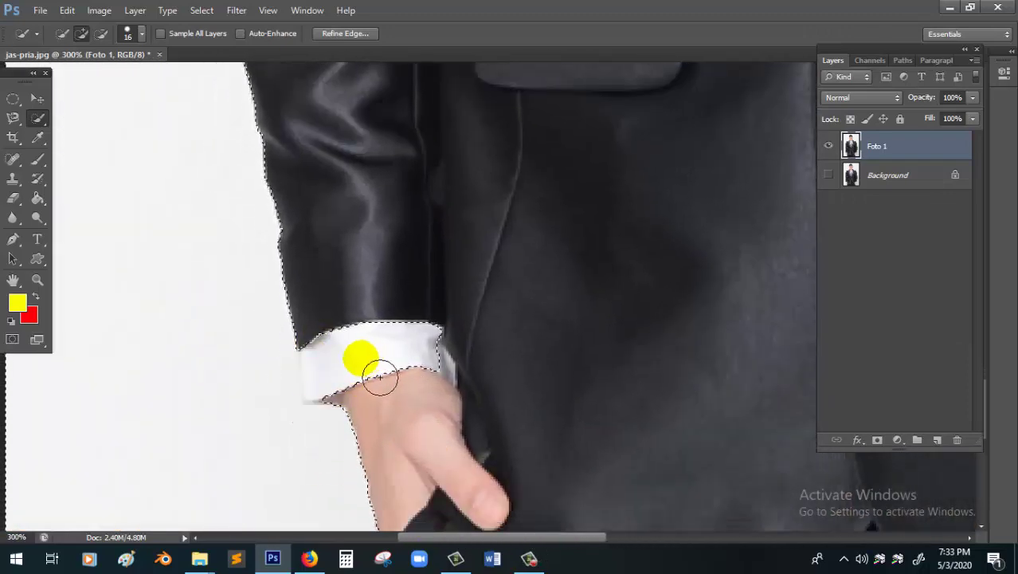
{"action": "left_click", "coordinate": [100, 34]}
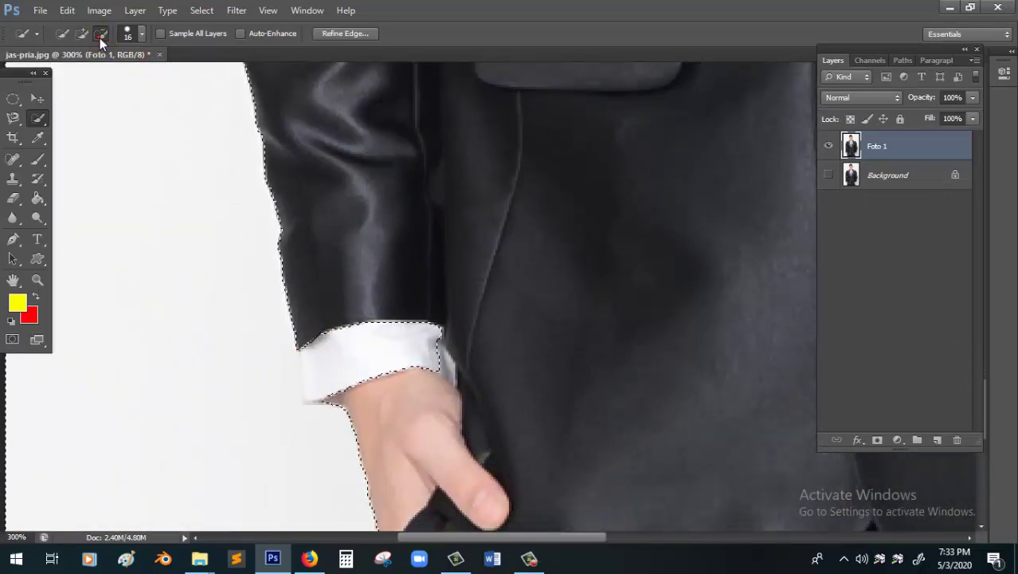
{"action": "mouse_move", "coordinate": [478, 384]}
{"action": "left_mouse_down"}
{"action": "mouse_move", "coordinate": [462, 370]}
{"action": "mouse_move", "coordinate": [424, 373]}
{"action": "left_mouse_up"}
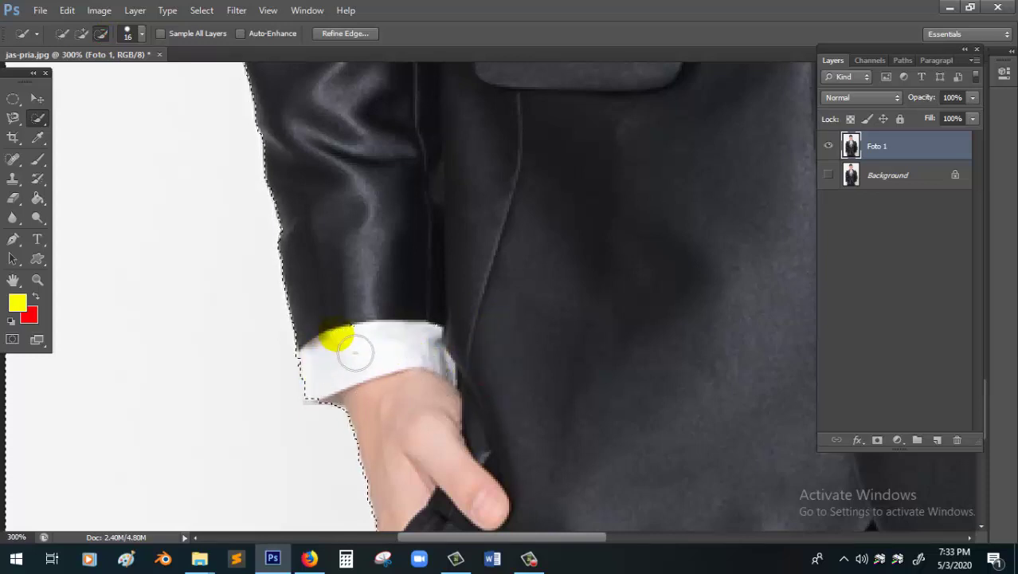
- Examine the selection edge from the cuff up along the sleeve, shoulder, ear and hair
{"action": "scroll", "coordinate": [396, 395], "scroll_direction": "up", "scroll_amount": 6}
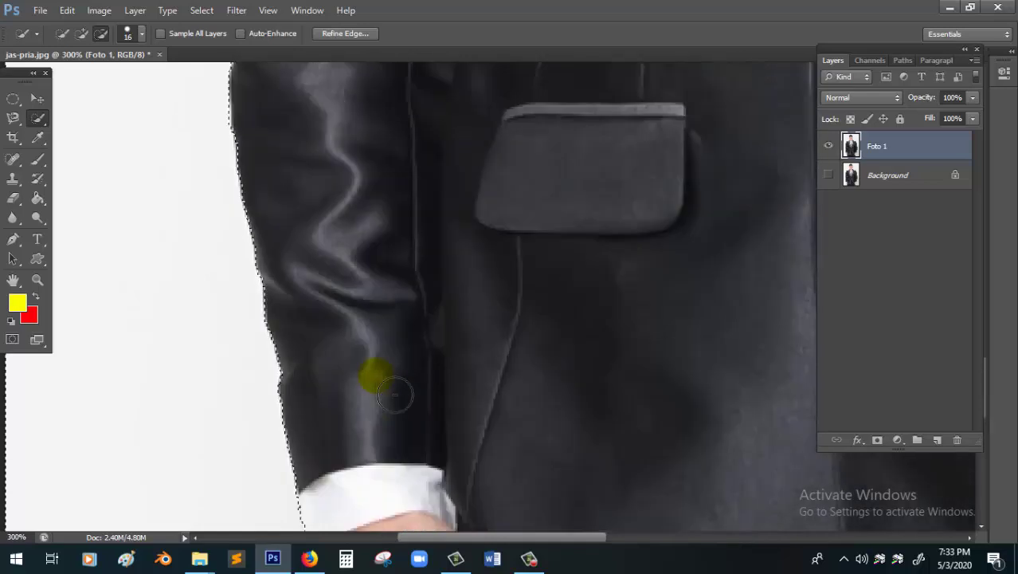
{"action": "scroll", "coordinate": [394, 394], "scroll_direction": "up", "scroll_amount": 15}
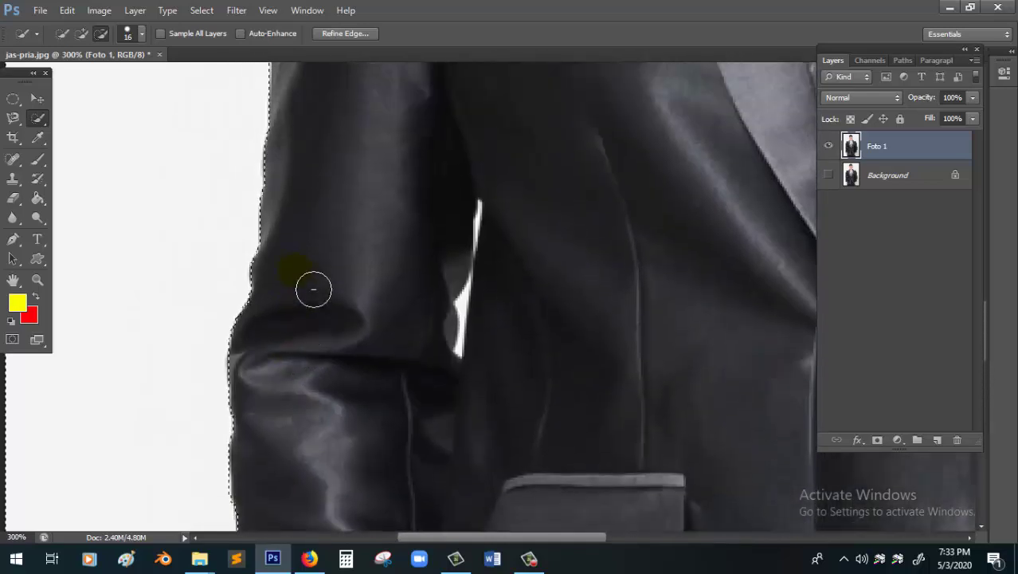
{"action": "scroll", "coordinate": [313, 288], "scroll_direction": "up", "scroll_amount": 15}
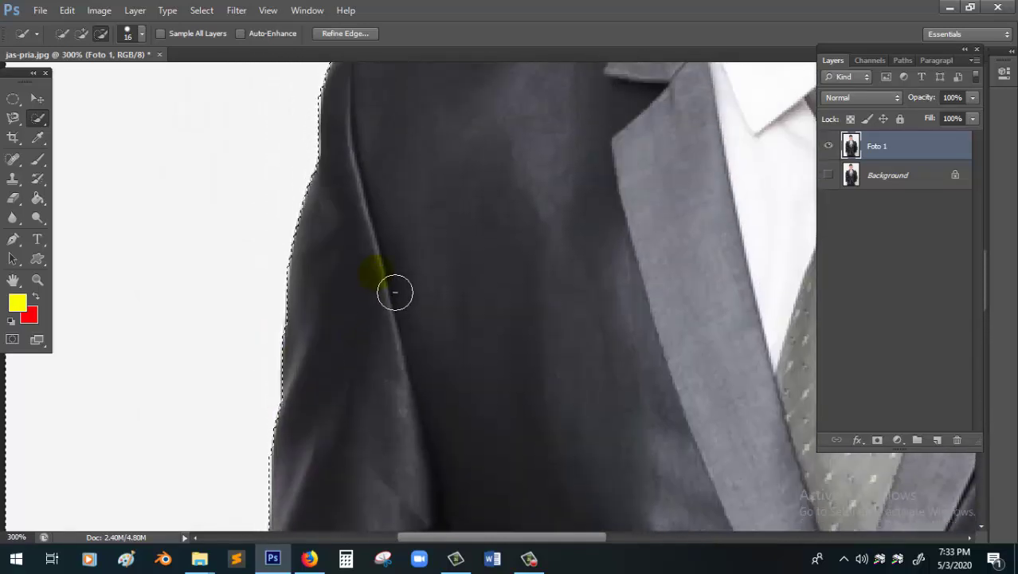
{"action": "scroll", "coordinate": [395, 293], "scroll_direction": "up", "scroll_amount": 8}
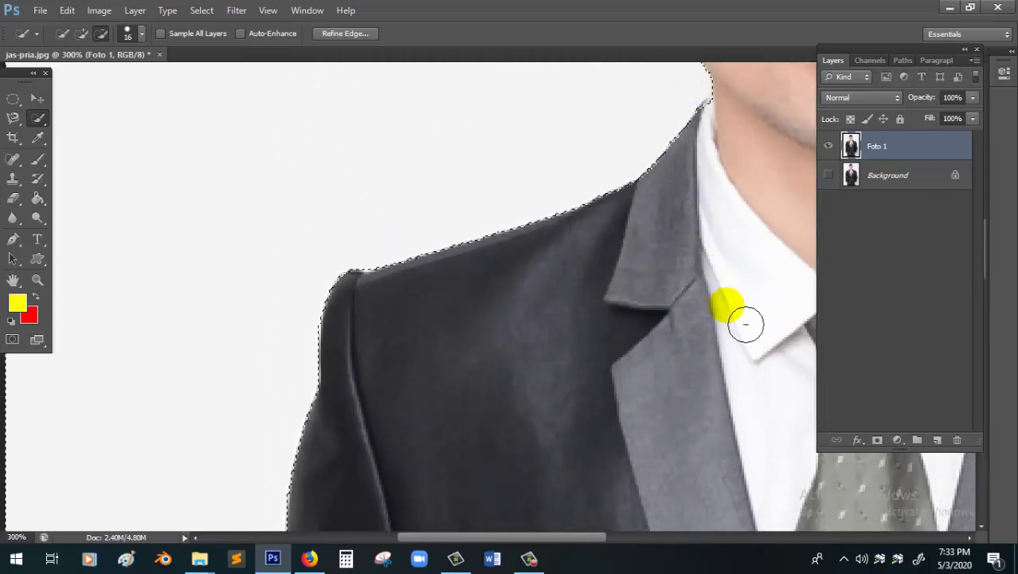
{"action": "scroll", "coordinate": [746, 323], "scroll_direction": "up", "scroll_amount": 5}
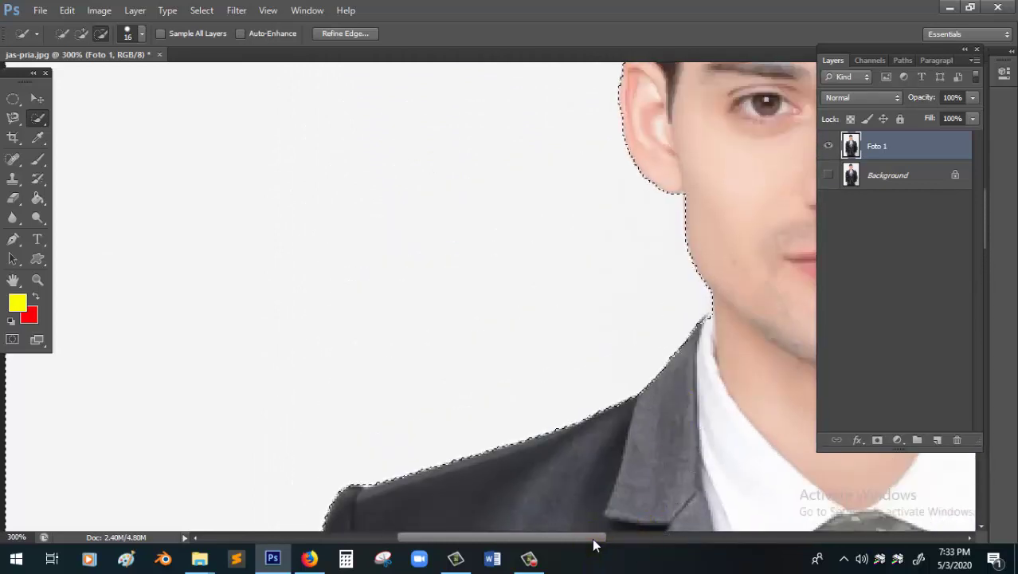
{"action": "left_click_drag", "start_coordinate": [594, 541], "coordinate": [693, 543]}
{"action": "scroll", "coordinate": [514, 448], "scroll_direction": "up", "scroll_amount": 4}
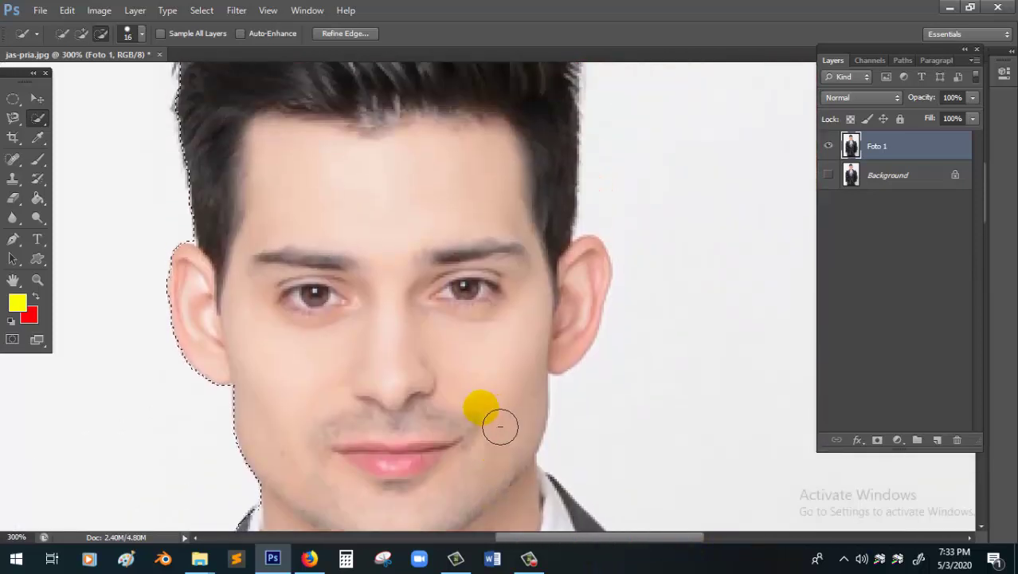
{"action": "scroll", "coordinate": [387, 349], "scroll_direction": "up", "scroll_amount": 4}
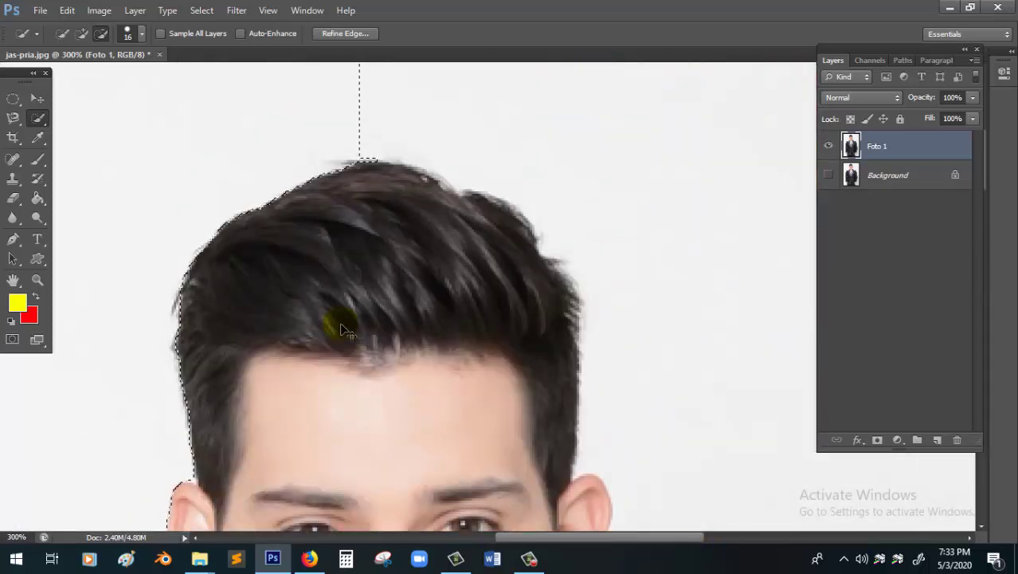
- Add the backdrop along the photo's right side to the quick selection down to the lower edge, and subtract the cuff and hand there
{"action": "key", "text": "ctrl+minus"}
{"action": "key", "text": "ctrl+minus"}
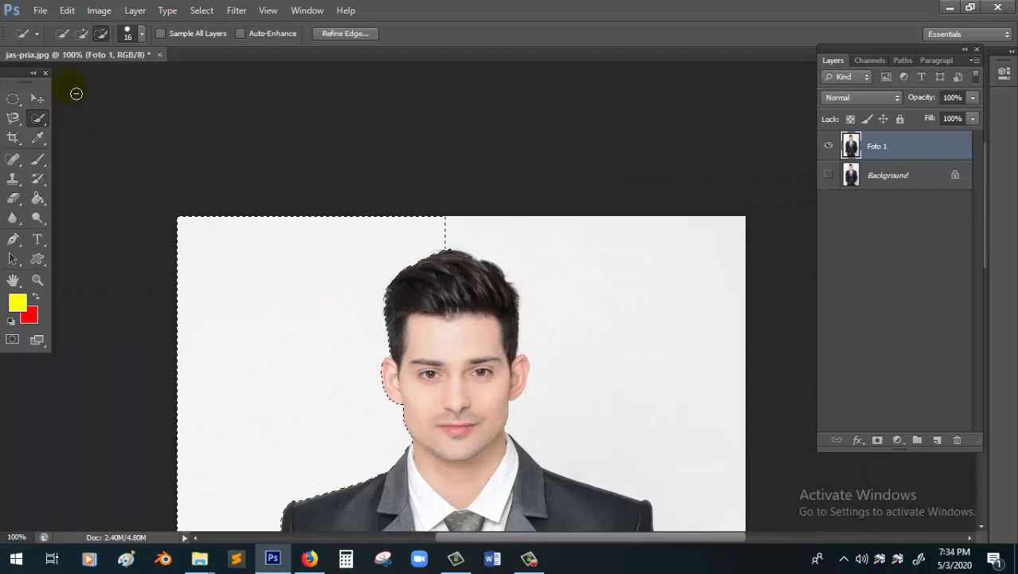
{"action": "left_click", "coordinate": [82, 32]}
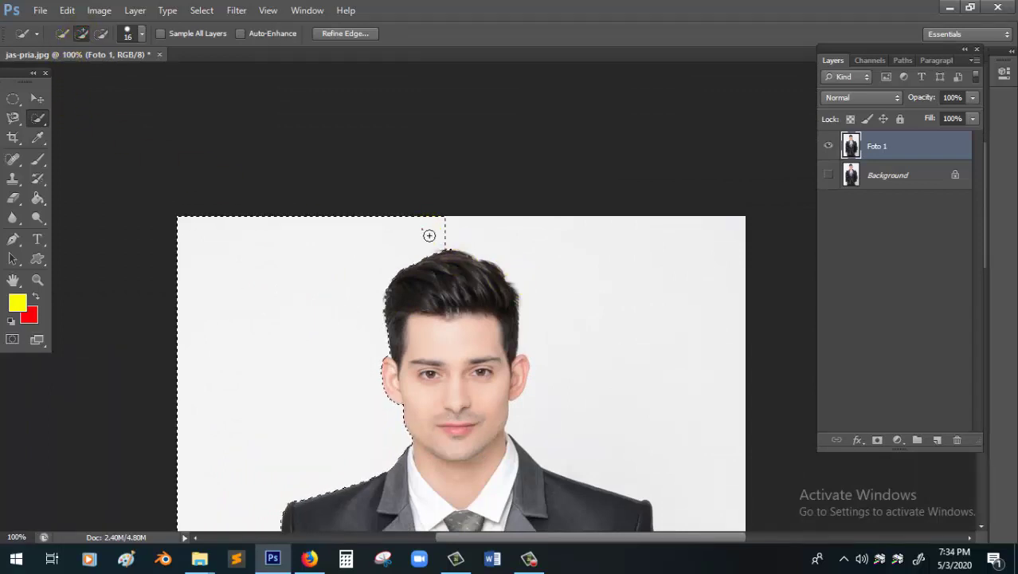
{"action": "mouse_move", "coordinate": [510, 235]}
{"action": "left_mouse_down"}
{"action": "mouse_move", "coordinate": [613, 295]}
{"action": "mouse_move", "coordinate": [639, 372]}
{"action": "left_mouse_up"}
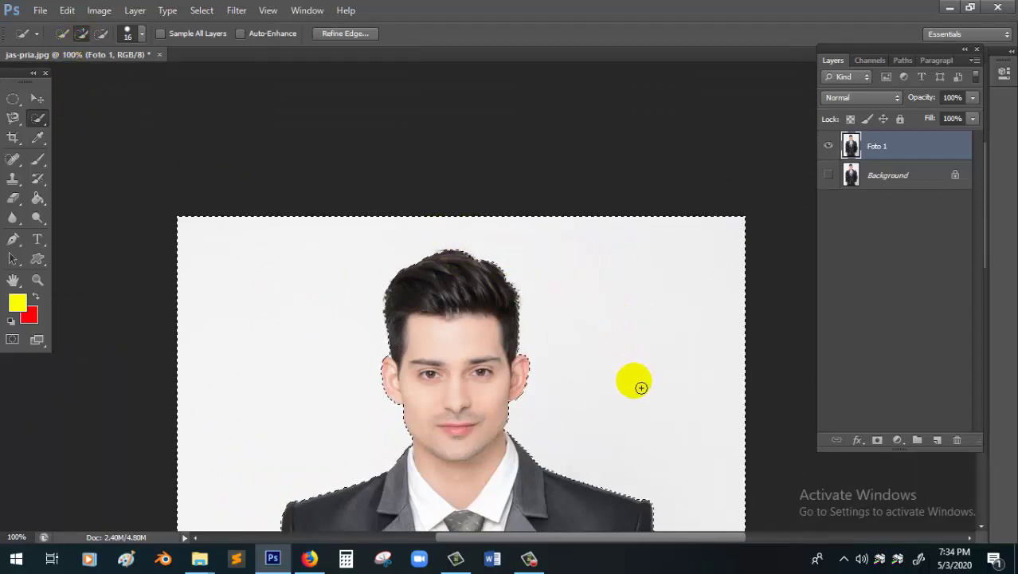
{"action": "scroll", "coordinate": [709, 501], "scroll_direction": "down", "scroll_amount": 8}
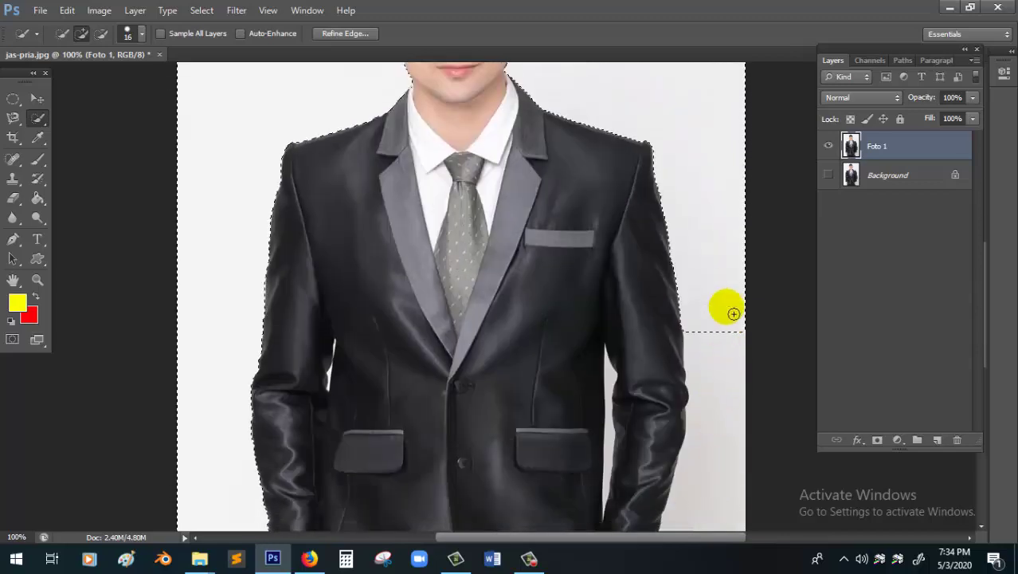
{"action": "left_click_drag", "start_coordinate": [733, 314], "coordinate": [742, 465]}
{"action": "scroll", "coordinate": [733, 498], "scroll_direction": "down", "scroll_amount": 4}
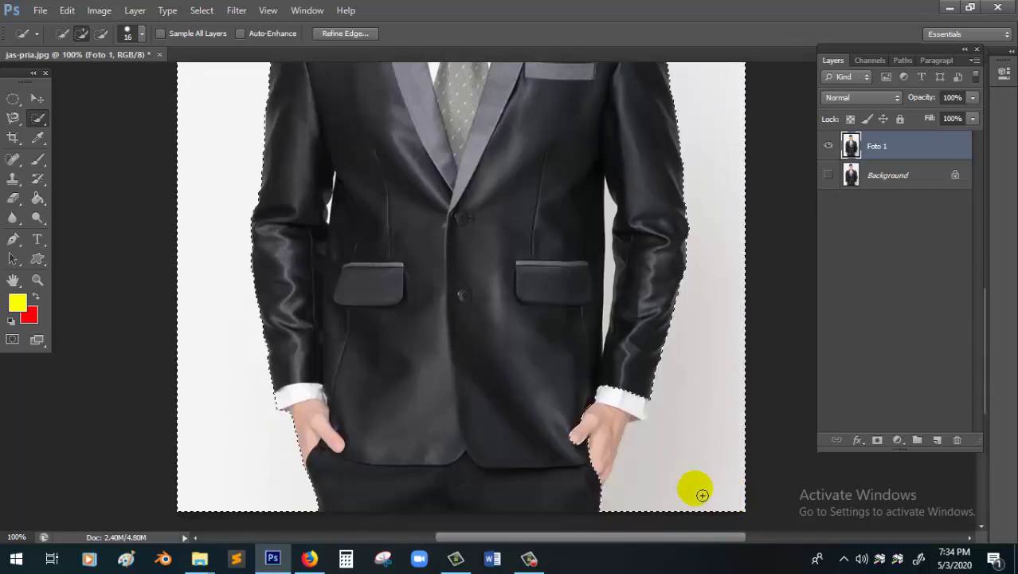
{"action": "left_click", "coordinate": [101, 32]}
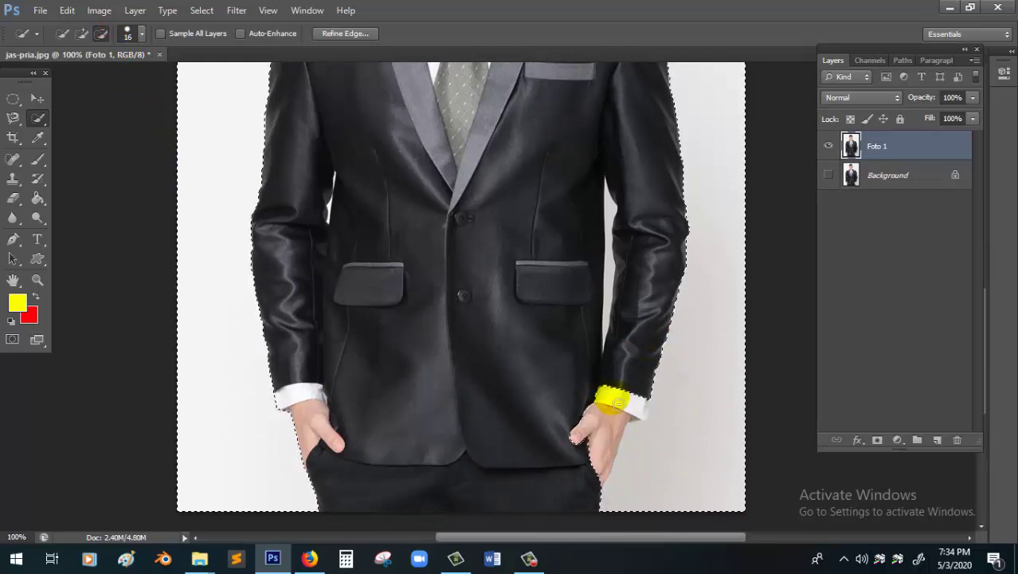
{"action": "mouse_move", "coordinate": [594, 433]}
{"action": "left_mouse_down"}
{"action": "mouse_move", "coordinate": [612, 389]}
{"action": "mouse_move", "coordinate": [619, 307]}
{"action": "mouse_move", "coordinate": [761, 283]}
{"action": "left_mouse_up"}
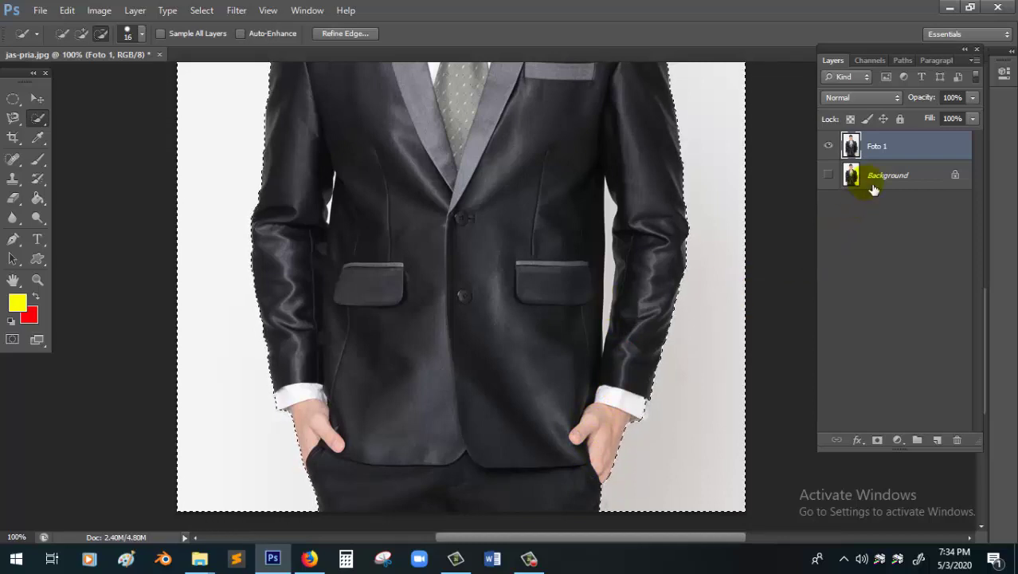
- Delete the selected backdrop from the Foto 1 layer and clear the selection
{"action": "key", "text": "Delete"}
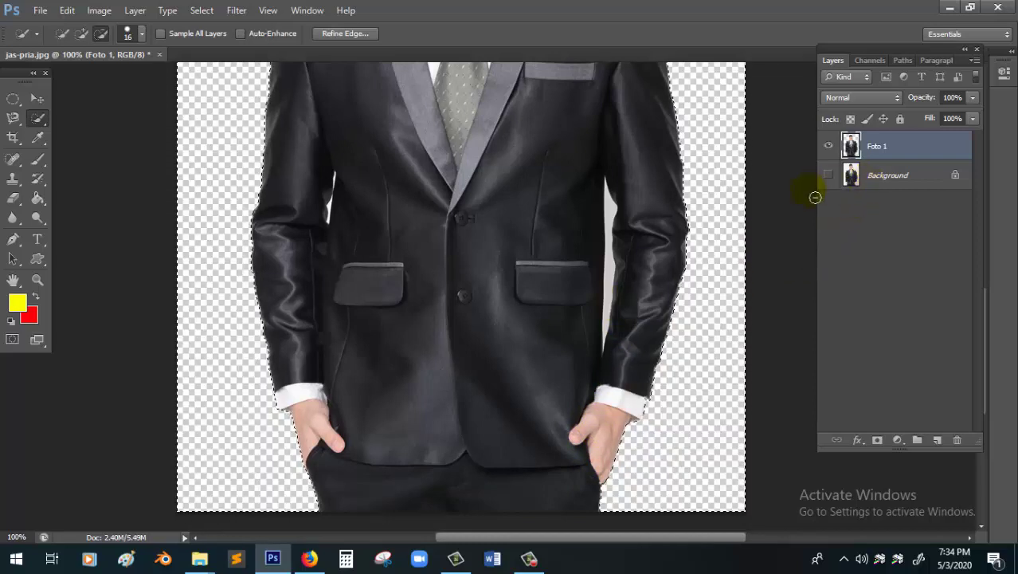
{"action": "scroll", "coordinate": [538, 385], "scroll_direction": "up", "scroll_amount": 2}
{"action": "scroll", "coordinate": [537, 384], "scroll_direction": "up", "scroll_amount": 8}
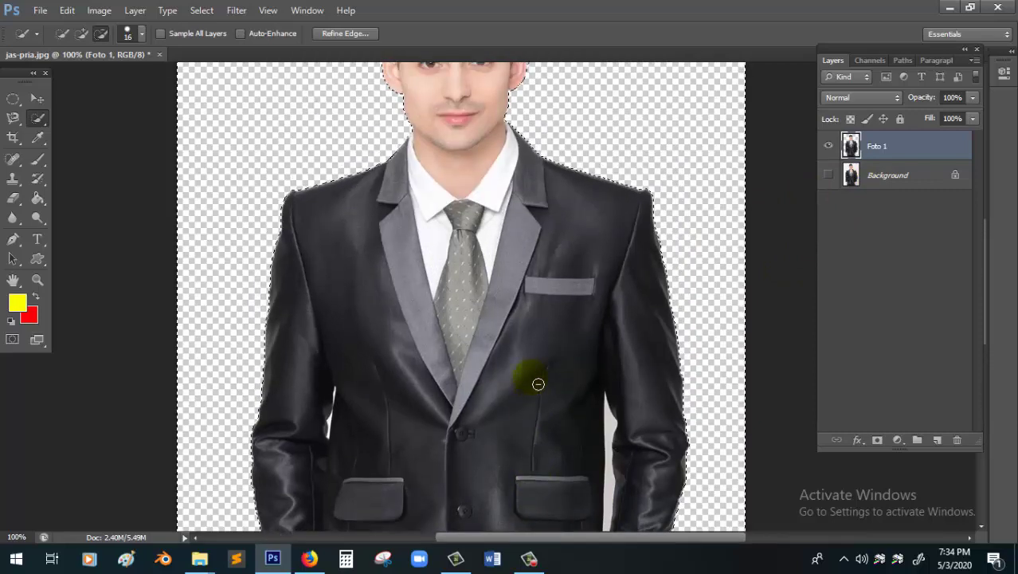
{"action": "key", "text": "ctrl+d"}
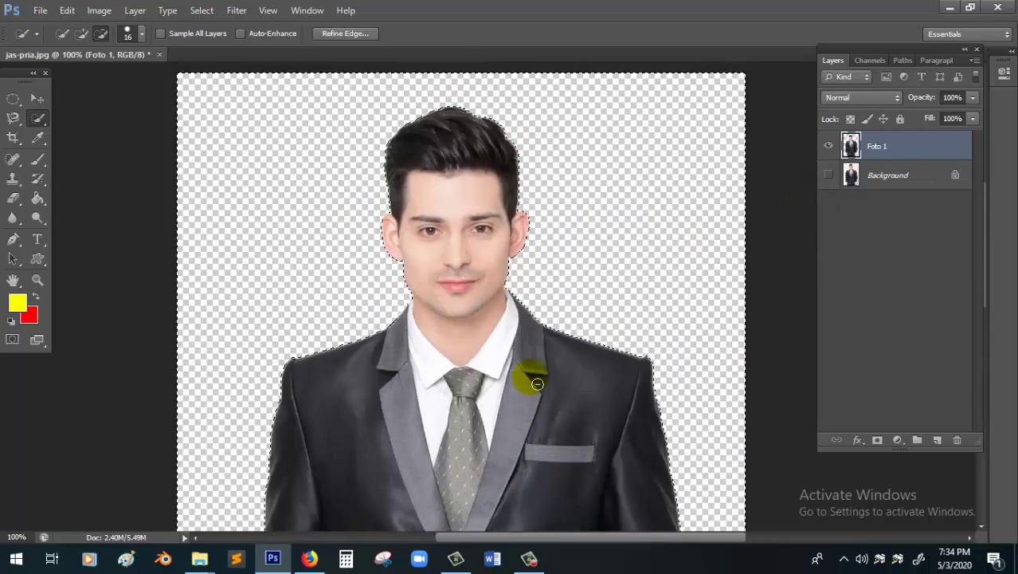
{"action": "scroll", "coordinate": [534, 385], "scroll_direction": "up", "scroll_amount": 1}
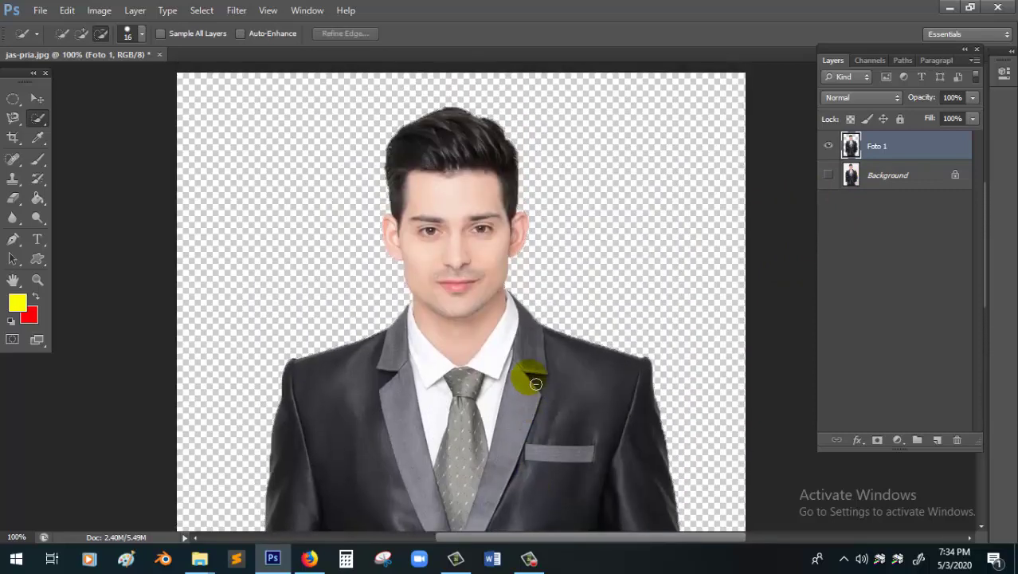
- Quick-select the backdrop gap between the jacket and the sleeve on the photo's right side, delete it, check its edge and deselect
{"action": "scroll", "coordinate": [574, 295], "scroll_direction": "down", "scroll_amount": 11}
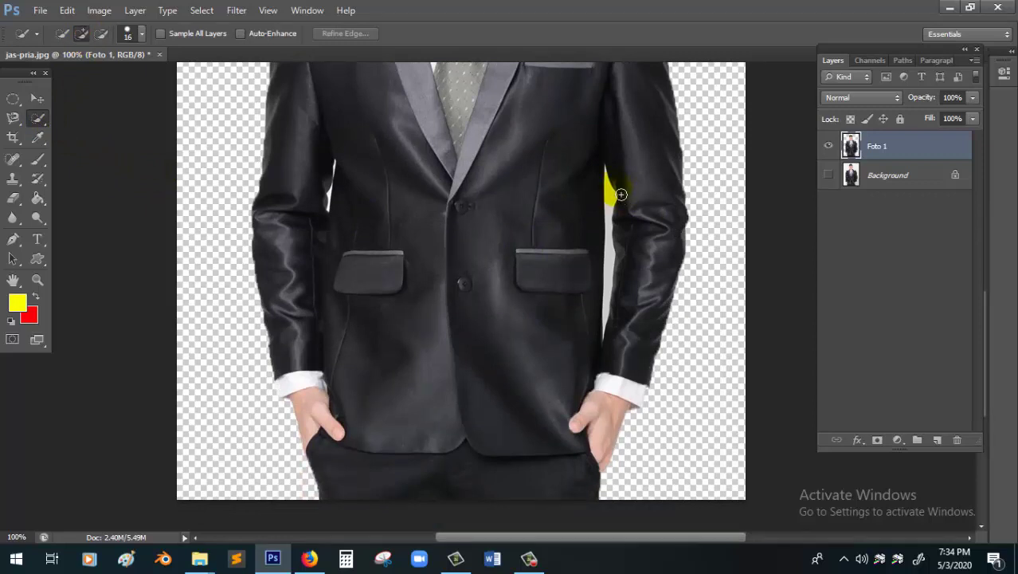
{"action": "left_click_drag", "start_coordinate": [610, 216], "coordinate": [614, 255]}
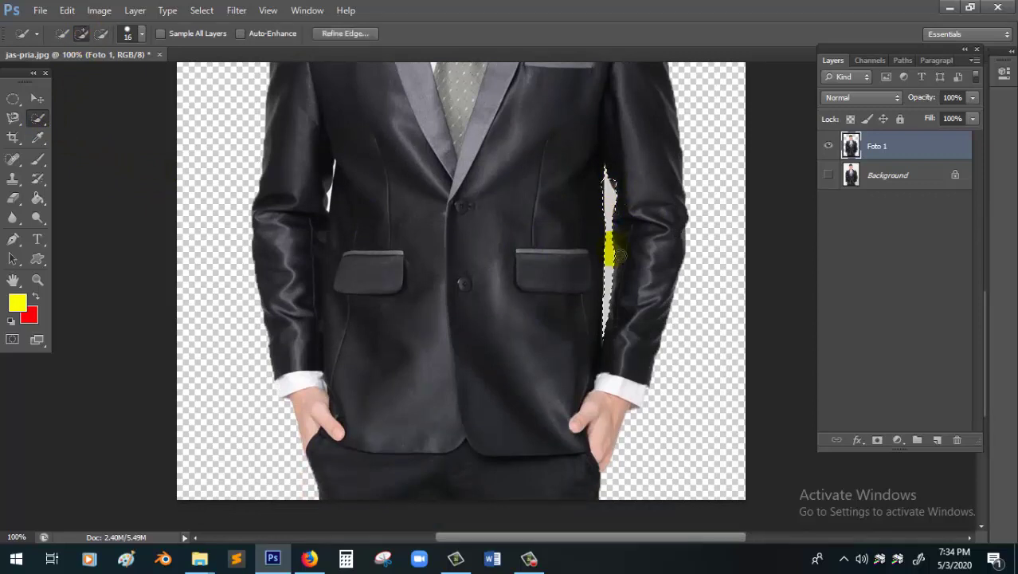
{"action": "key", "text": "ctrl+d"}
{"action": "left_click_drag", "start_coordinate": [609, 191], "coordinate": [611, 301]}
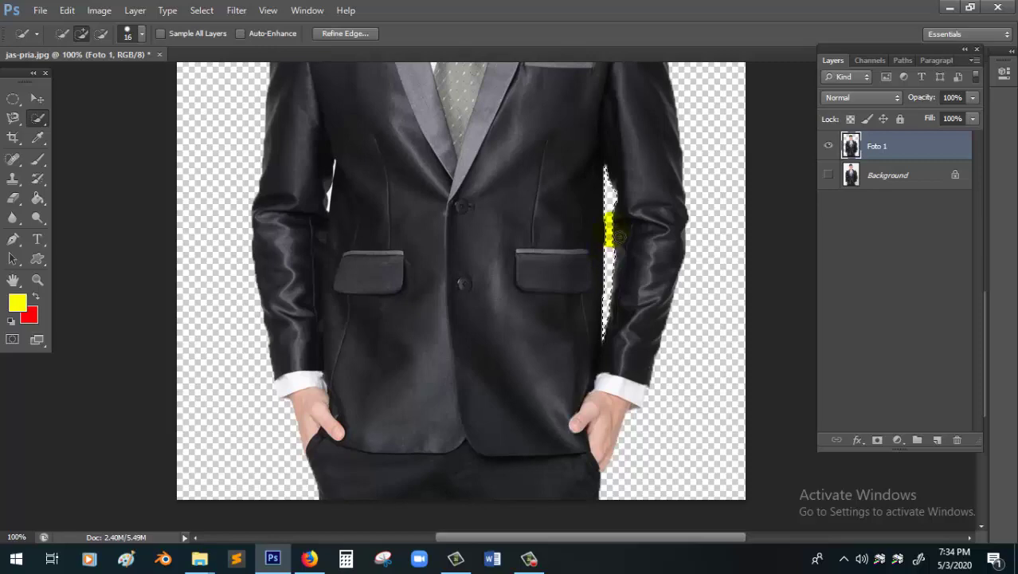
{"action": "key", "text": "ctrl+plus"}
{"action": "key", "text": "ctrl+plus"}
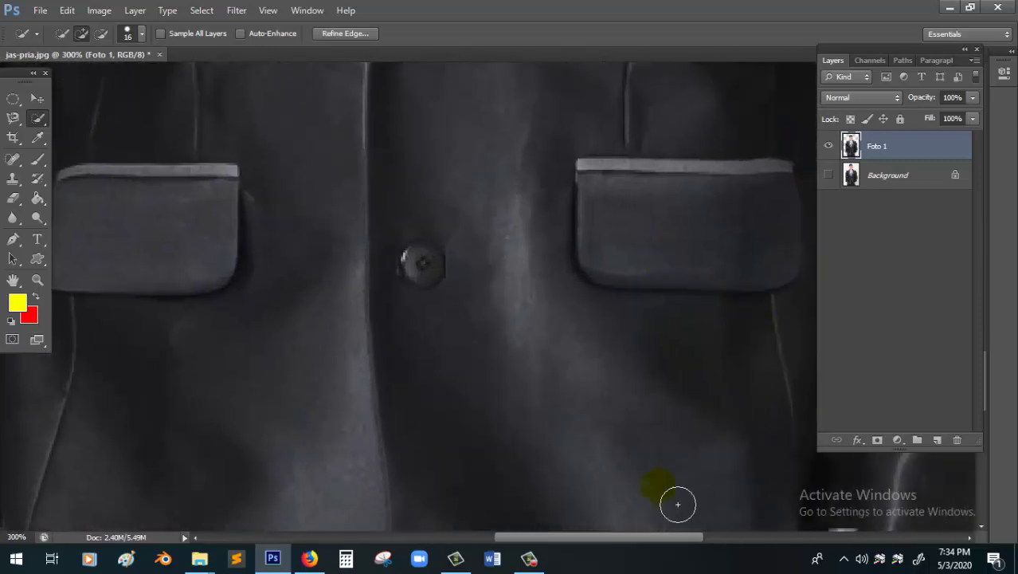
{"action": "left_click_drag", "start_coordinate": [608, 540], "coordinate": [684, 540]}
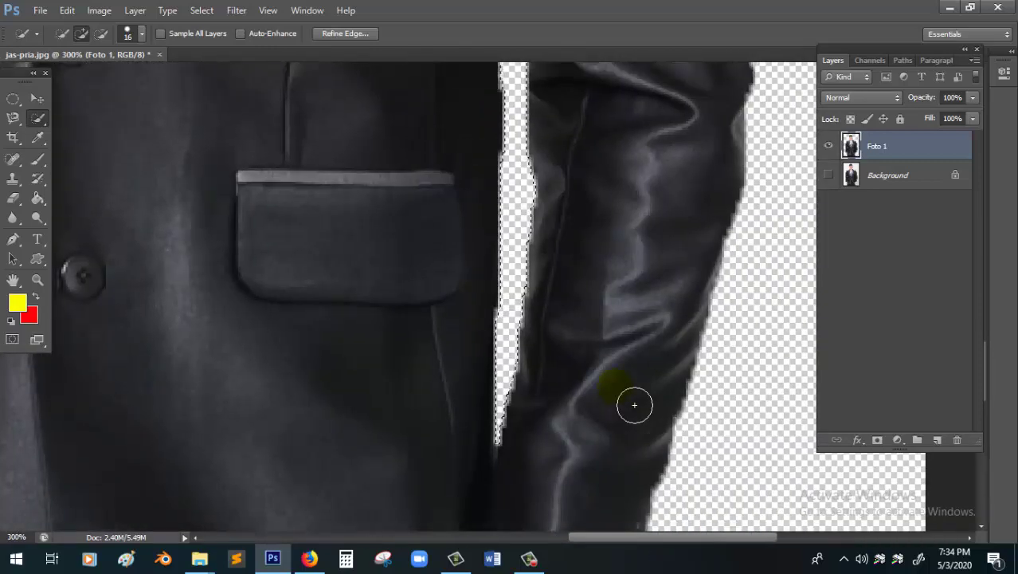
{"action": "scroll", "coordinate": [629, 403], "scroll_direction": "up", "scroll_amount": 3}
{"action": "scroll", "coordinate": [540, 192], "scroll_direction": "up", "scroll_amount": 2}
{"action": "scroll", "coordinate": [547, 210], "scroll_direction": "up", "scroll_amount": 1}
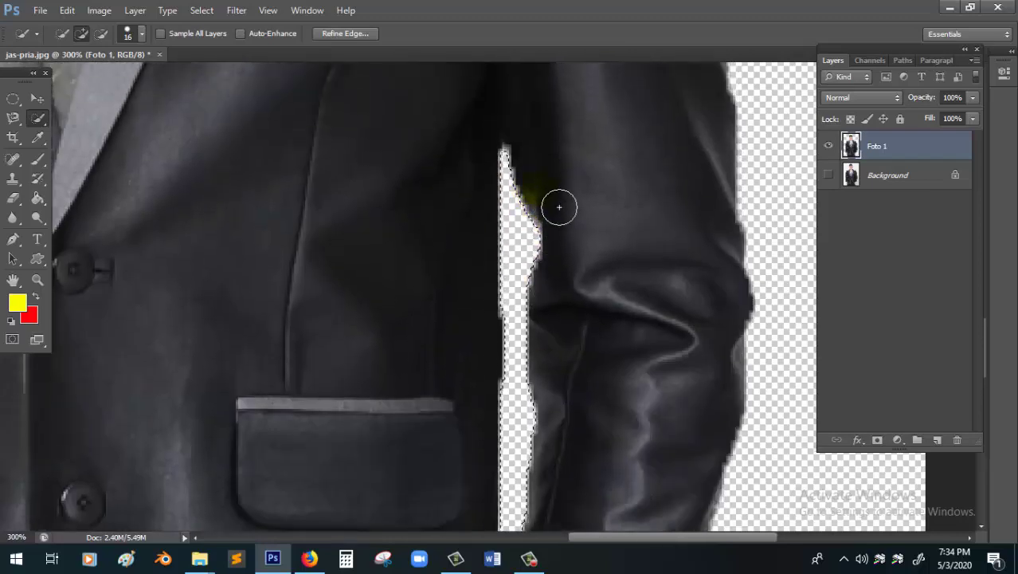
{"action": "key", "text": "ctrl+d"}
- Quick-select the small backdrop gap between the jacket and the sleeve on the photo's left side, remove it and deselect
{"action": "key", "text": "ctrl+minus"}
{"action": "key", "text": "ctrl+minus"}
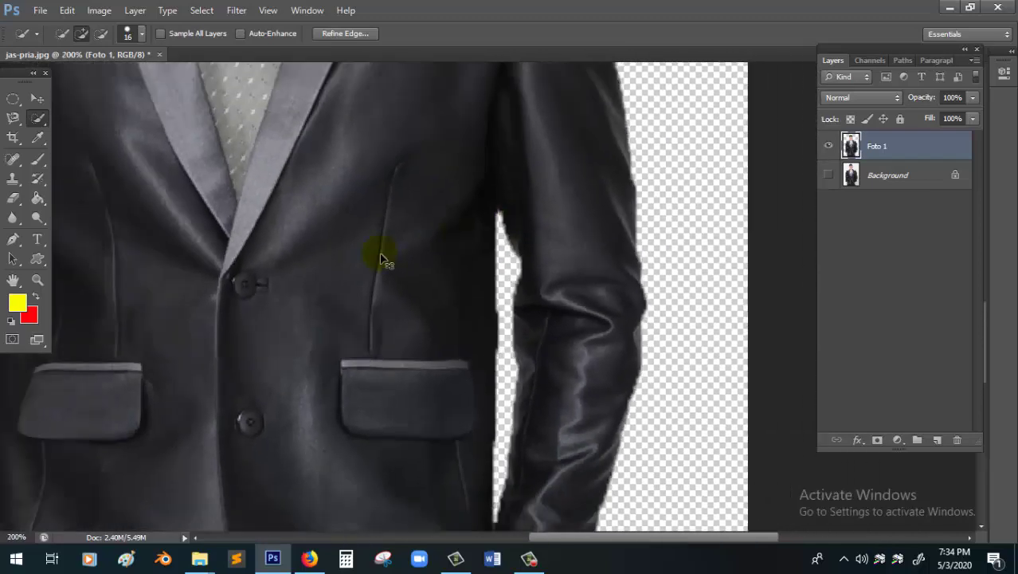
{"action": "left_click", "coordinate": [223, 283]}
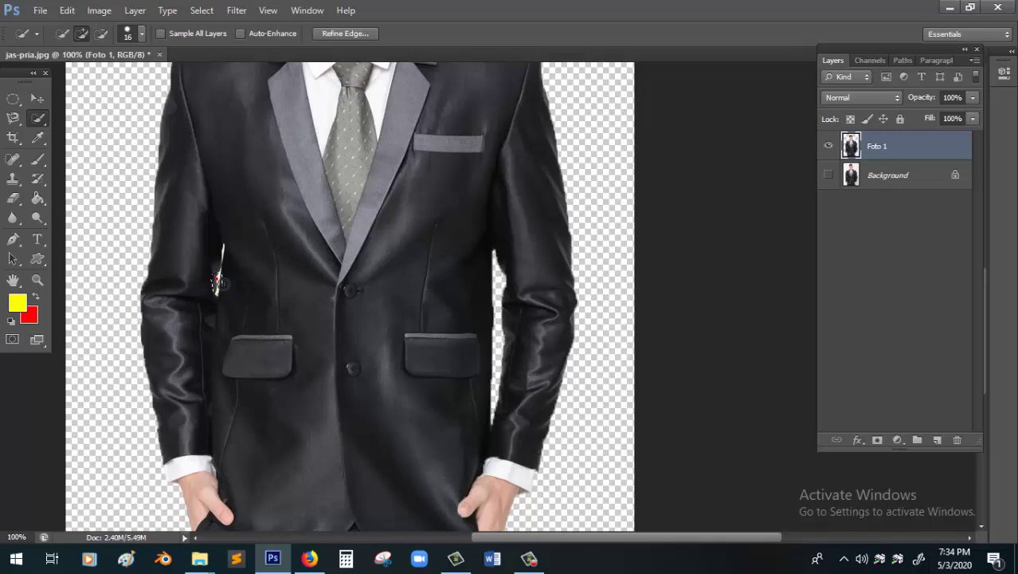
{"action": "key", "text": "alt+BackSpace"}
{"action": "key", "text": "ctrl+d"}
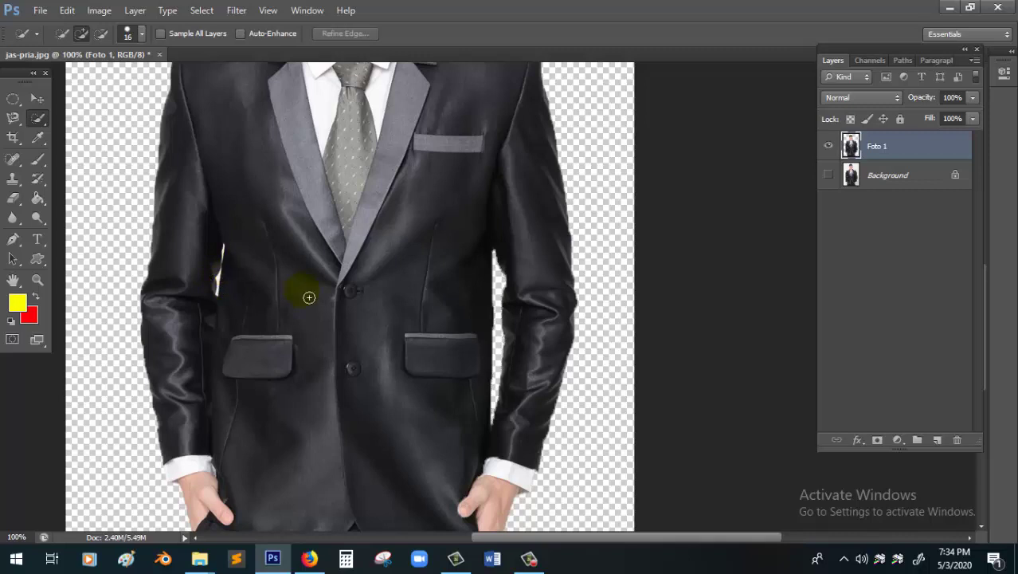
- Show the Background layer and delete the Foto 1 layer
{"action": "scroll", "coordinate": [307, 292], "scroll_direction": "up", "scroll_amount": 10}
{"action": "scroll", "coordinate": [309, 293], "scroll_direction": "up", "scroll_amount": 2}
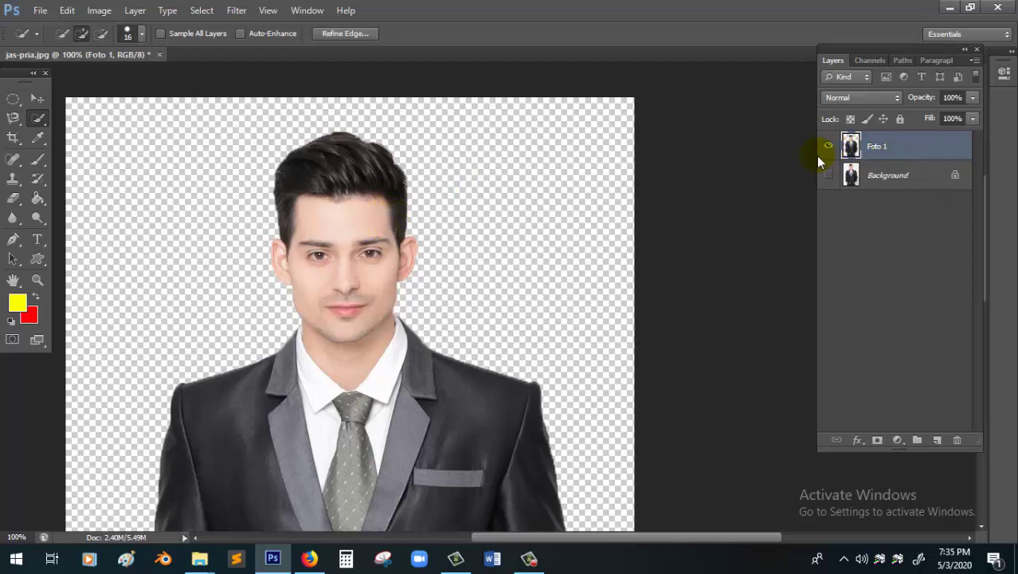
{"action": "left_click", "coordinate": [829, 175]}
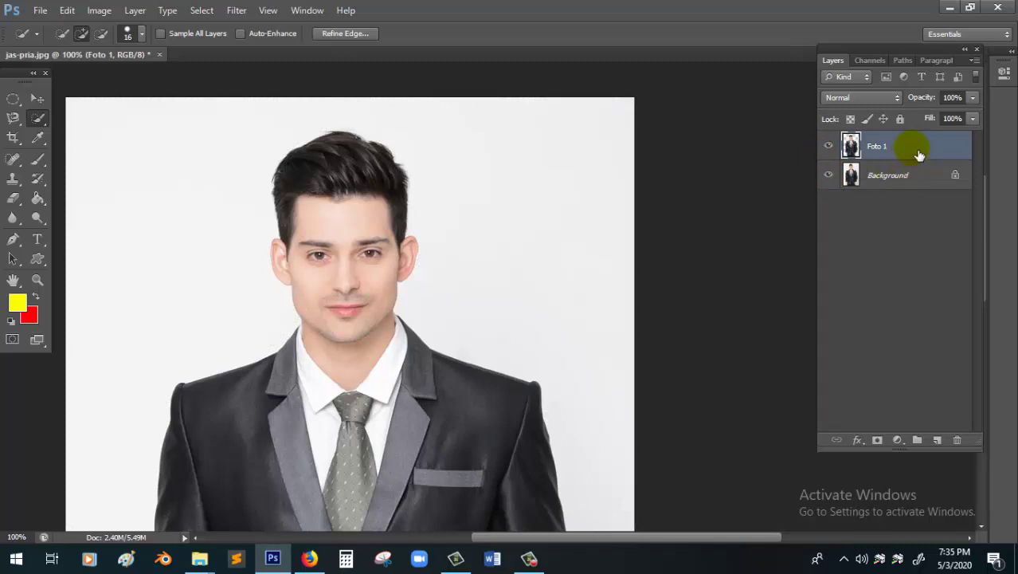
{"action": "right_click", "coordinate": [885, 151]}
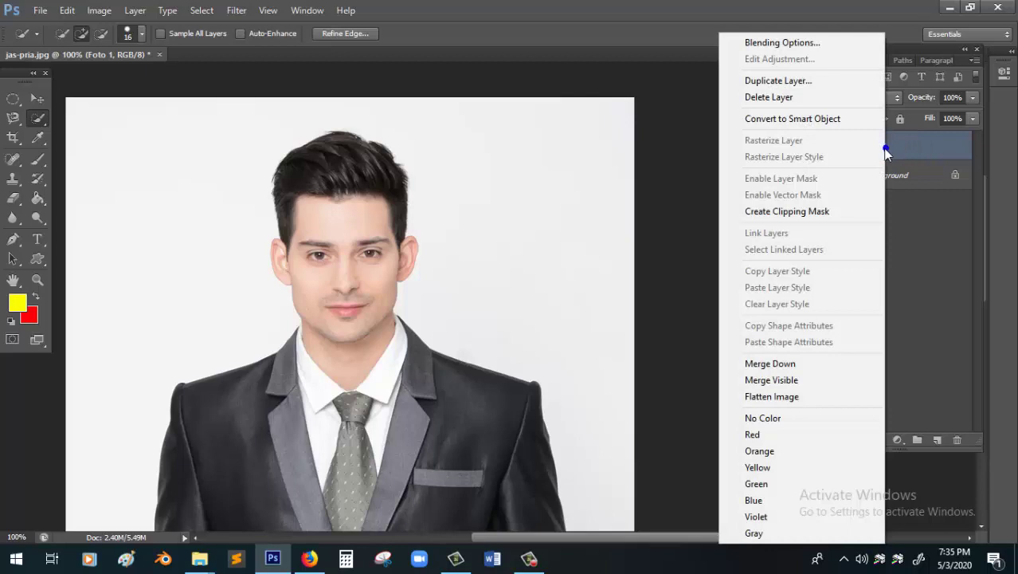
{"action": "left_click", "coordinate": [778, 99]}
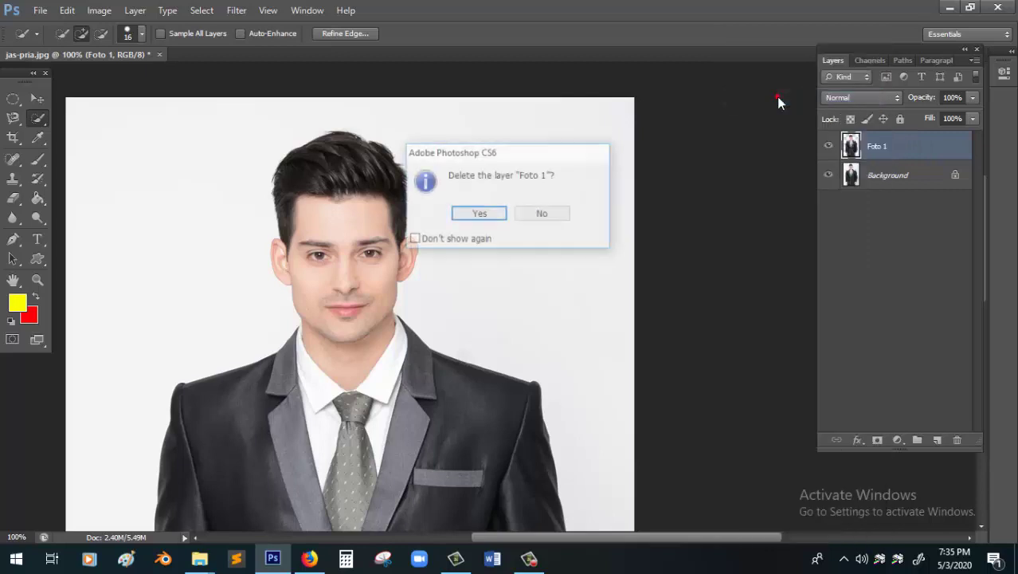
{"action": "left_click", "coordinate": [494, 218]}
- Duplicate the Background layer under the name Foto 1
{"action": "right_click", "coordinate": [854, 145]}
{"action": "left_click", "coordinate": [898, 180]}
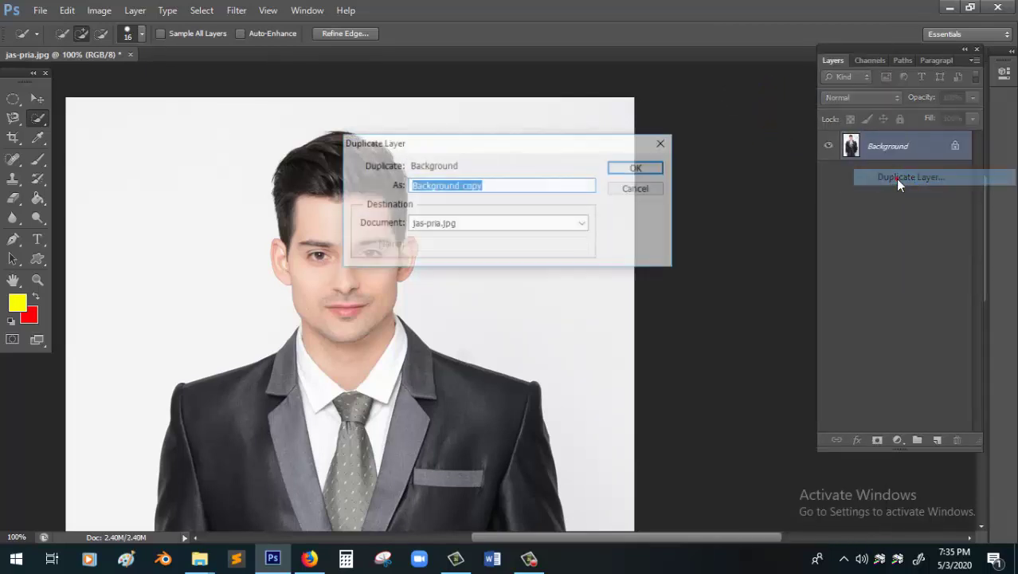
{"action": "type", "text": "Foto 1"}
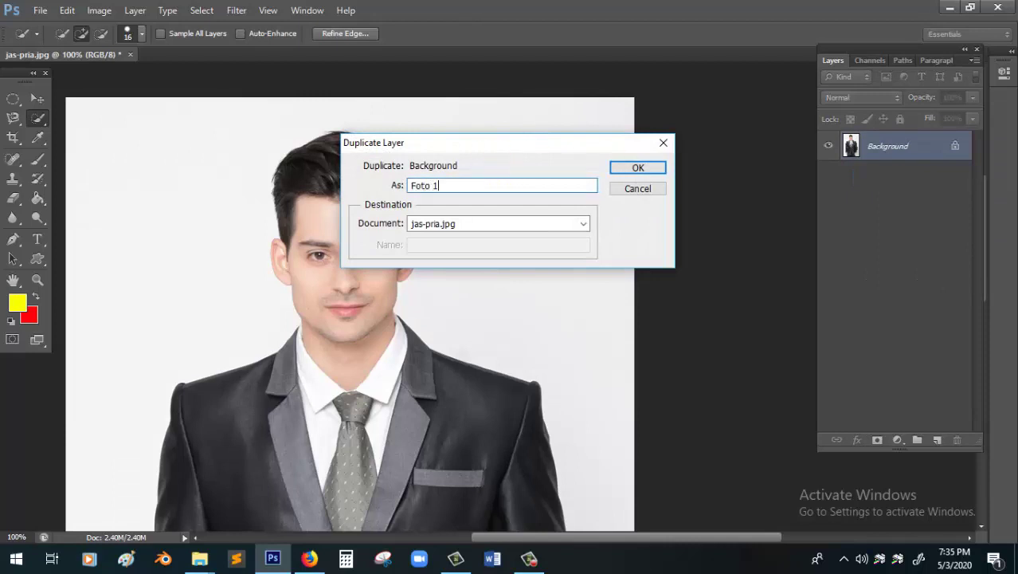
{"action": "left_click", "coordinate": [653, 166]}
- Select the backdrop around the man with the Magic Wand tool at tolerance 32 and check the selection edge along the suit and collar
{"action": "right_click", "coordinate": [42, 119]}
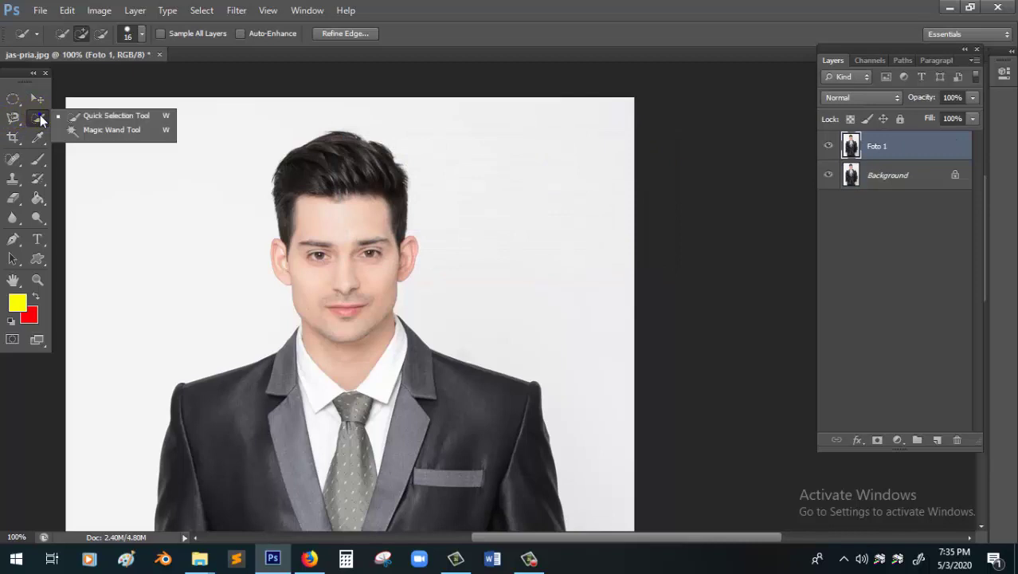
{"action": "left_click", "coordinate": [109, 131]}
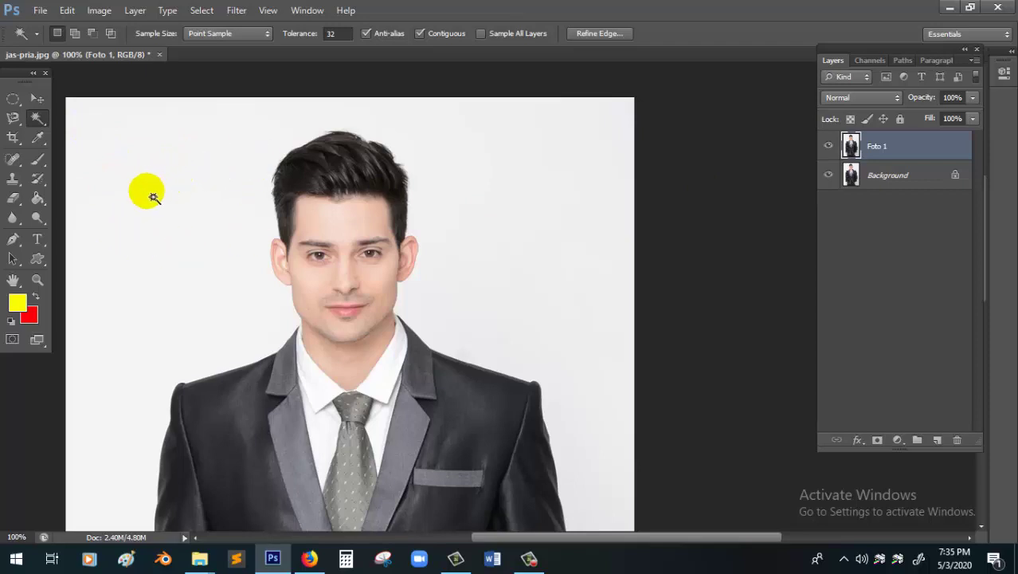
{"action": "left_click", "coordinate": [124, 158]}
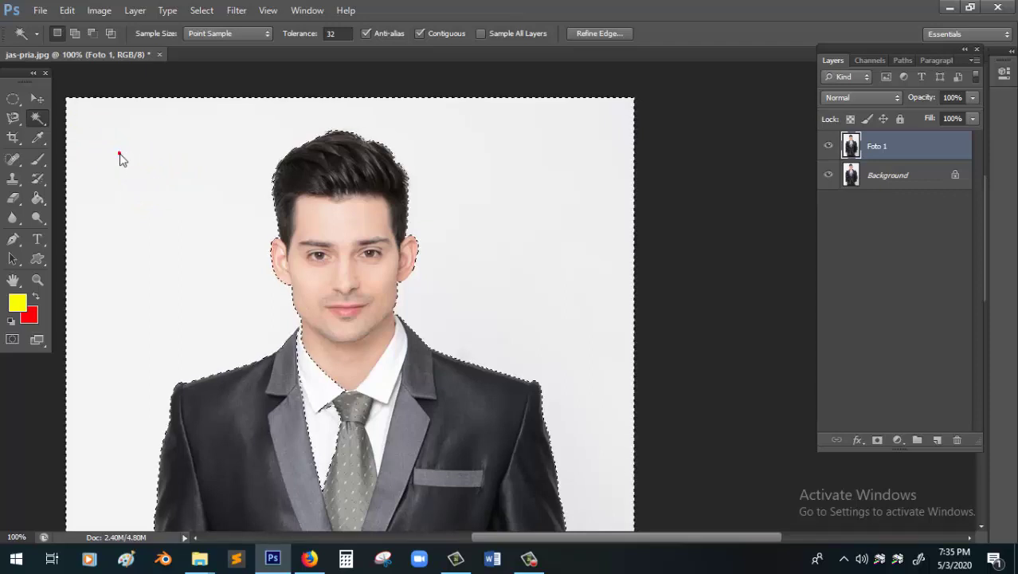
{"action": "scroll", "coordinate": [569, 450], "scroll_direction": "down", "scroll_amount": 8}
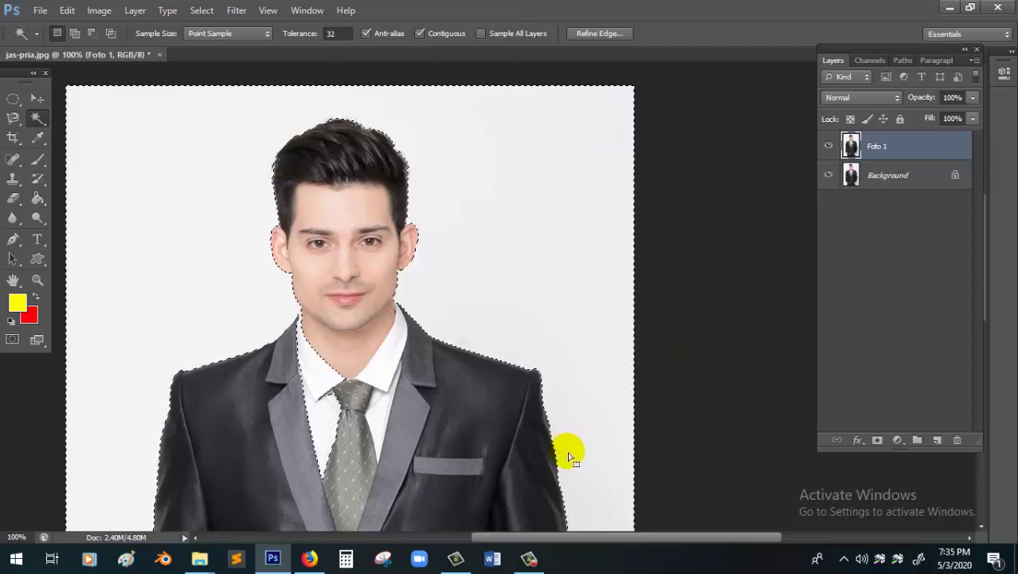
{"action": "scroll", "coordinate": [232, 392], "scroll_direction": "down", "scroll_amount": 3}
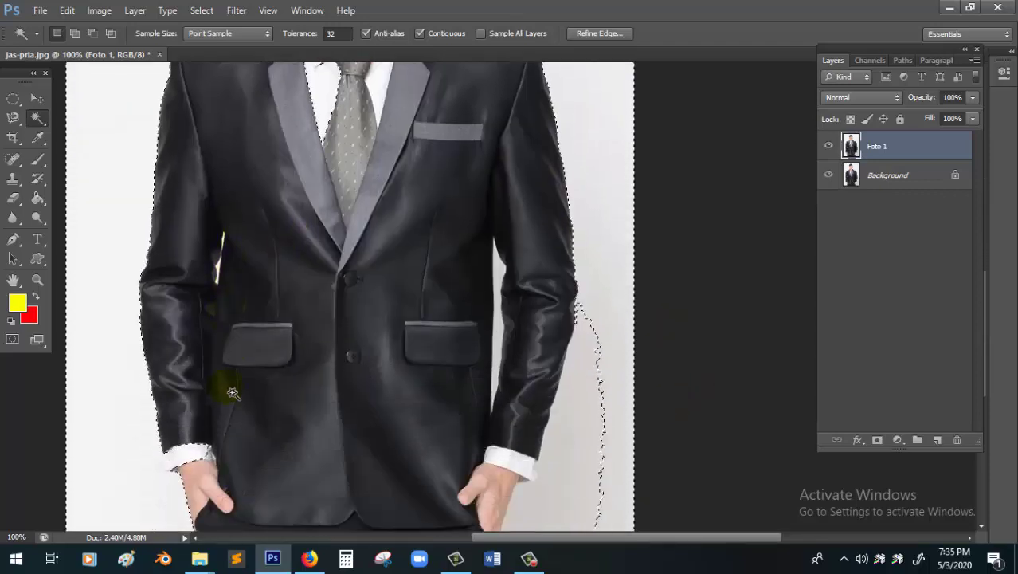
{"action": "scroll", "coordinate": [231, 392], "scroll_direction": "up", "scroll_amount": 4}
{"action": "scroll", "coordinate": [232, 392], "scroll_direction": "up", "scroll_amount": 2}
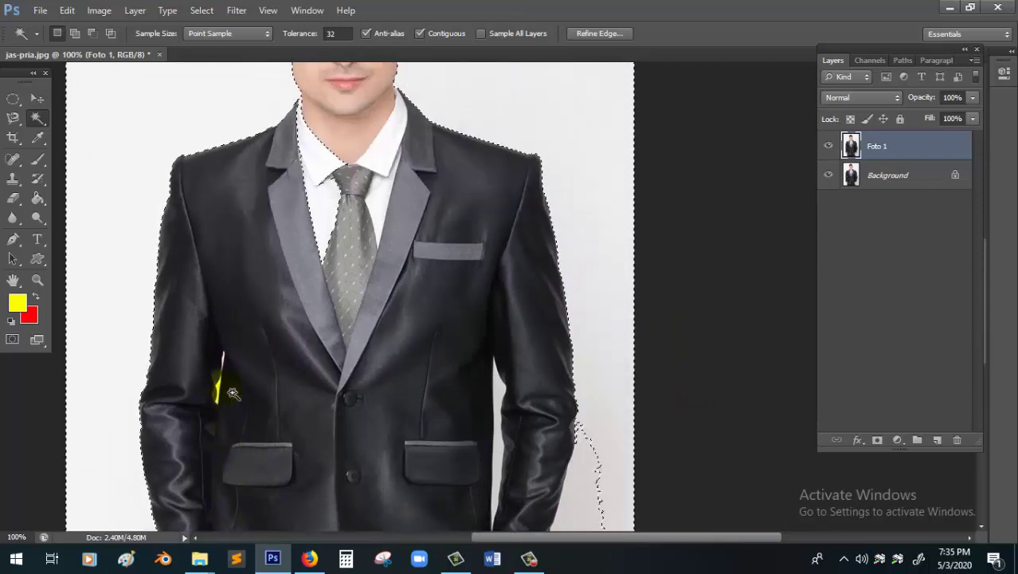
{"action": "scroll", "coordinate": [260, 310], "scroll_direction": "up", "scroll_amount": 1}
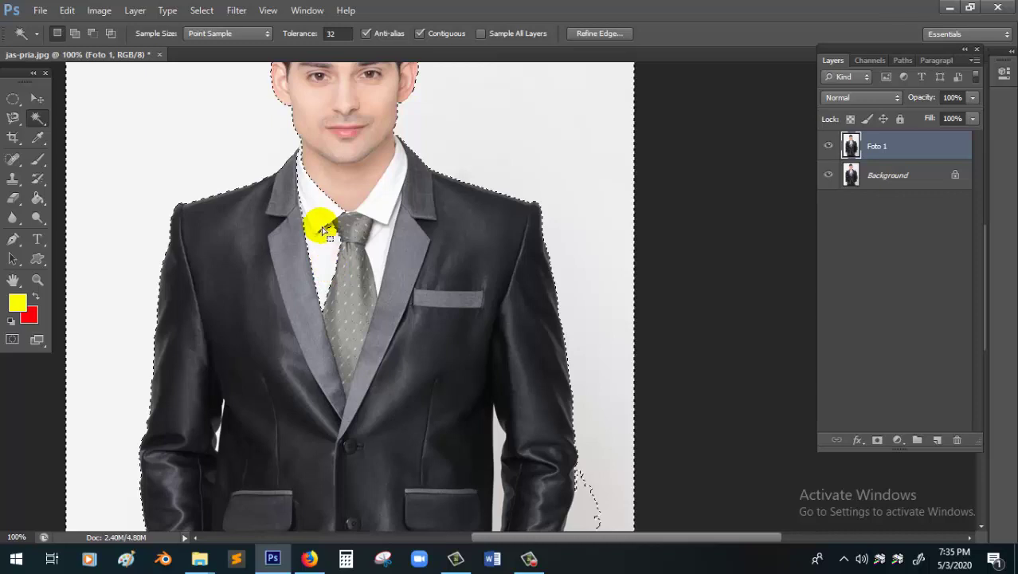
- Subtract the shirt collar area and the white cuff on the photo's left side from the selection with the Quick Selection tool
{"action": "right_click", "coordinate": [34, 118]}
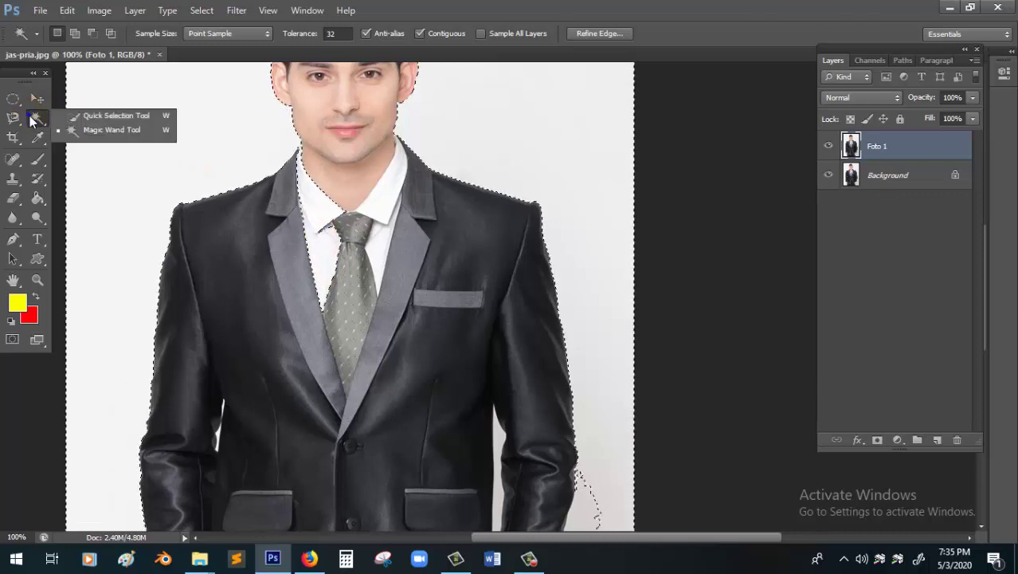
{"action": "left_click", "coordinate": [101, 119]}
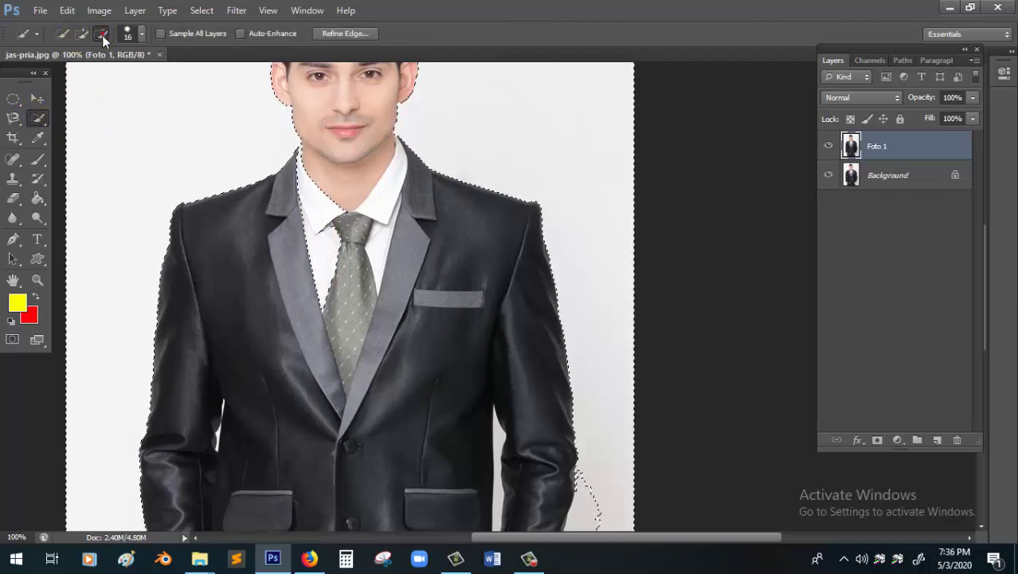
{"action": "left_click_drag", "start_coordinate": [330, 352], "coordinate": [337, 338]}
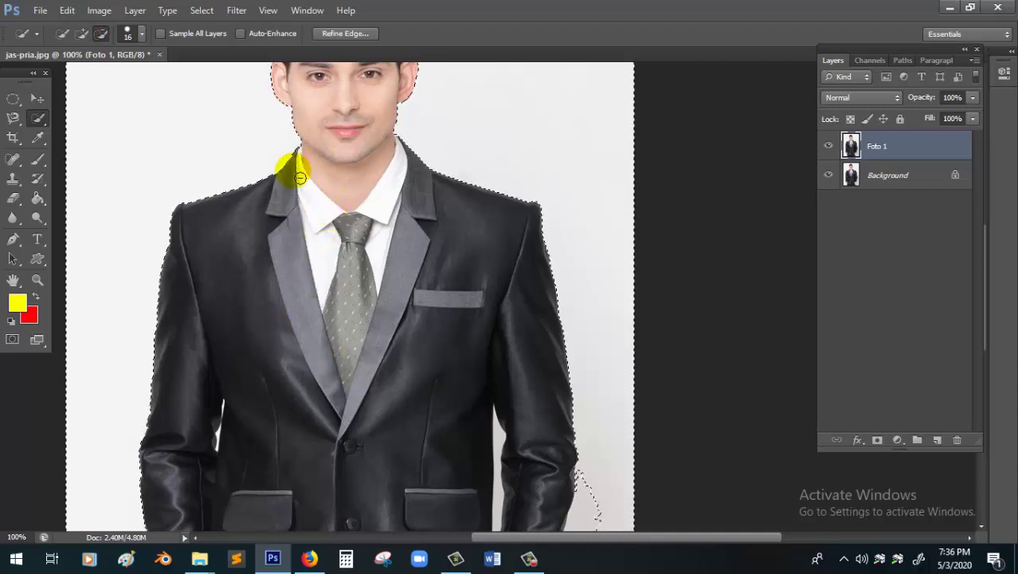
{"action": "scroll", "coordinate": [229, 395], "scroll_direction": "down", "scroll_amount": 8}
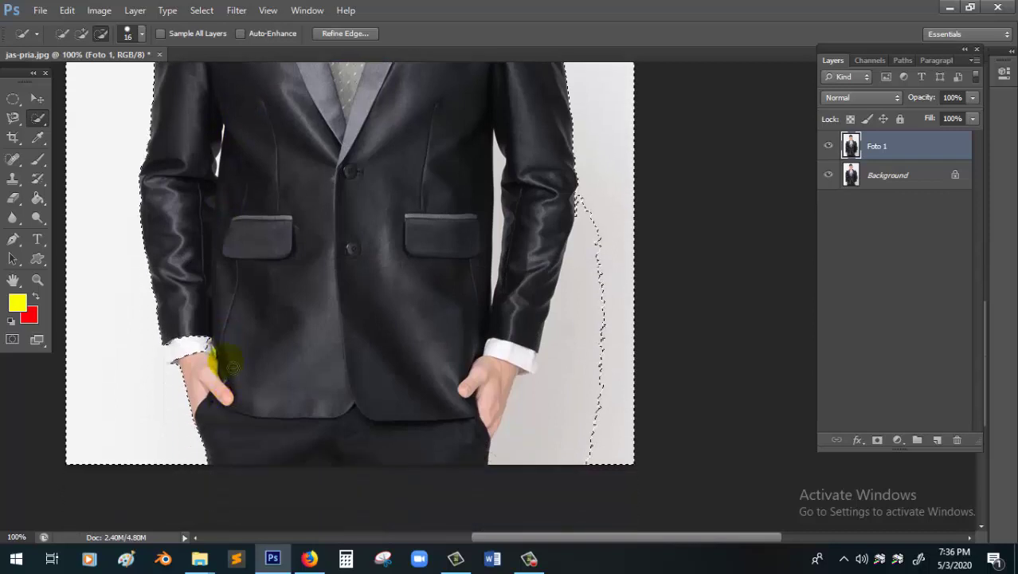
{"action": "left_click_drag", "start_coordinate": [188, 304], "coordinate": [188, 321]}
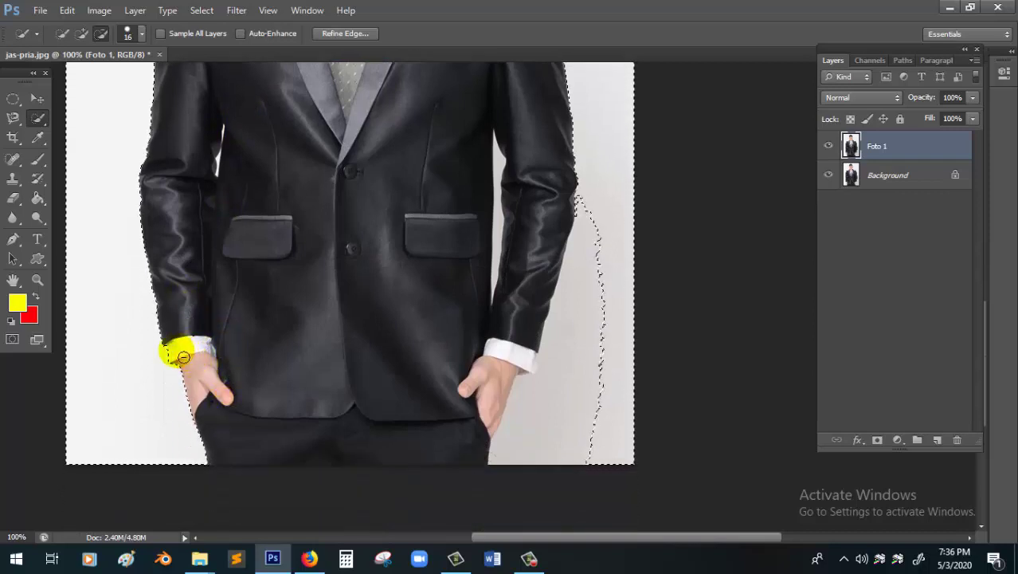
{"action": "scroll", "coordinate": [522, 302], "scroll_direction": "up", "scroll_amount": 4}
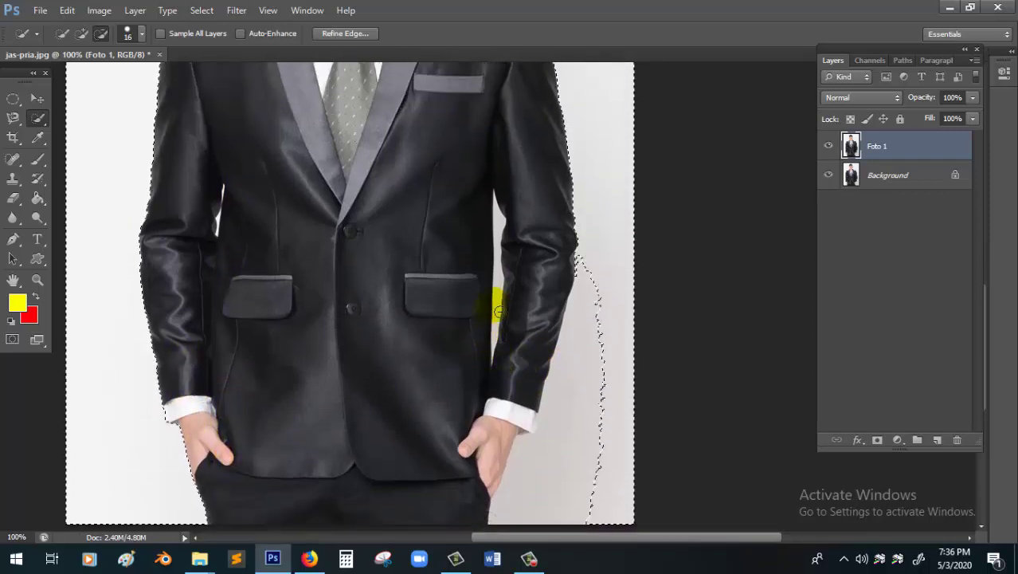
- Add the unselected backdrop on the photo's lower right side to the selection and subtract the cuff and hand there
{"action": "left_click", "coordinate": [80, 32]}
{"action": "scroll", "coordinate": [610, 431], "scroll_direction": "down", "scroll_amount": 4}
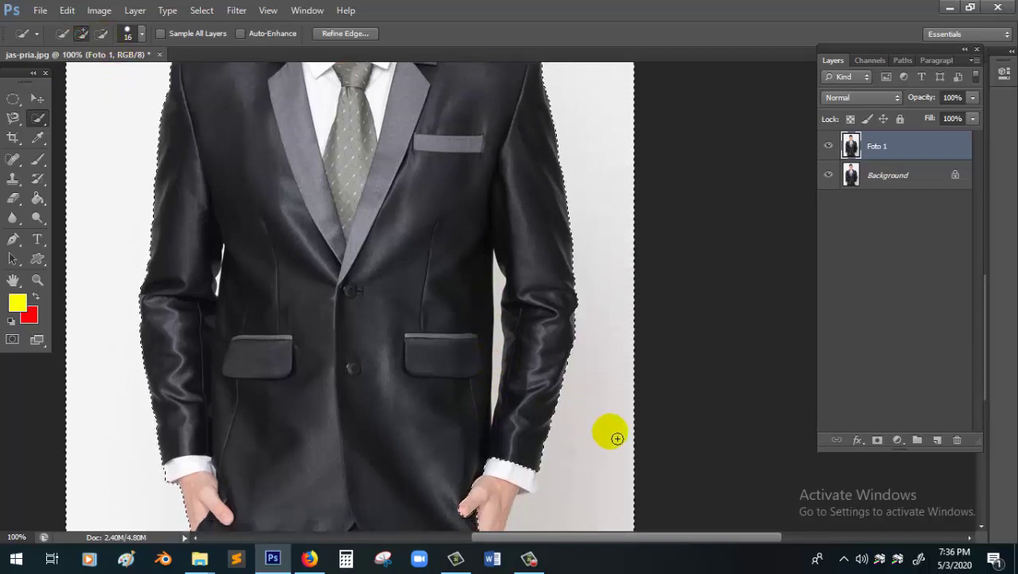
{"action": "left_click", "coordinate": [100, 32]}
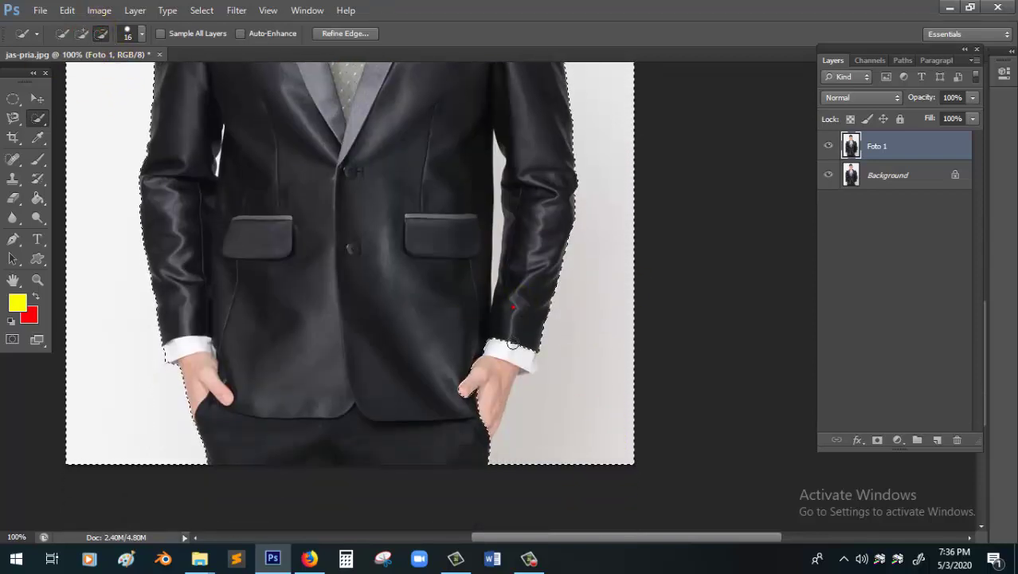
{"action": "left_click_drag", "start_coordinate": [489, 397], "coordinate": [475, 372]}
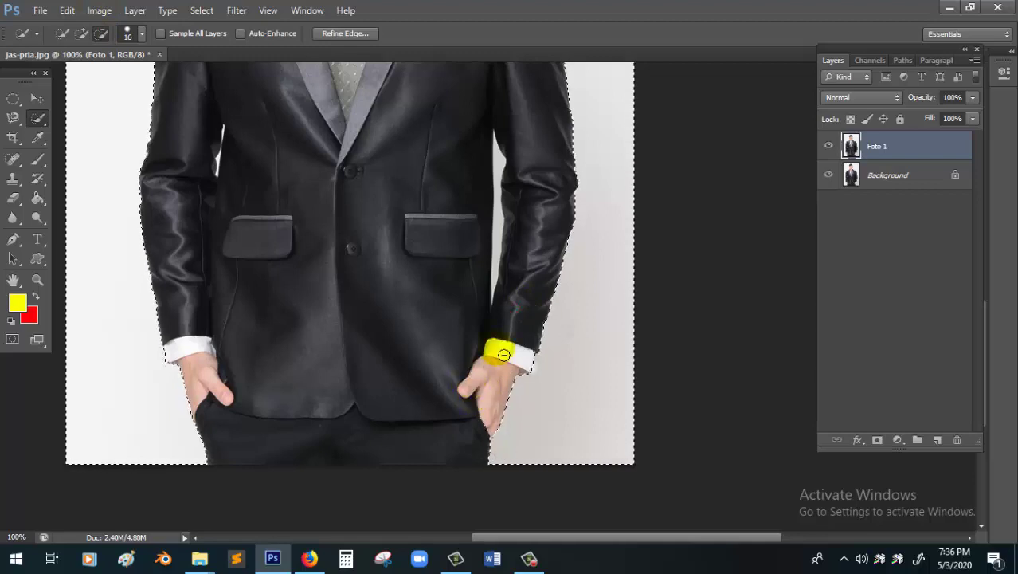
- Delete the selected backdrop from the Foto 1 layer, hide the Background layer and check the cutout around the man
{"action": "scroll", "coordinate": [303, 255], "scroll_direction": "up", "scroll_amount": 6}
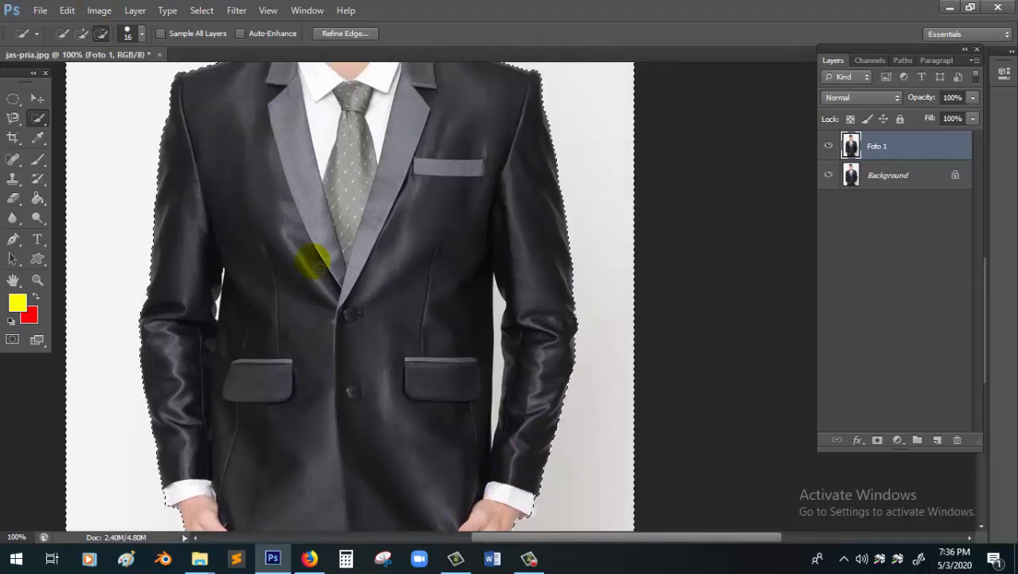
{"action": "scroll", "coordinate": [319, 268], "scroll_direction": "up", "scroll_amount": 4}
{"action": "scroll", "coordinate": [319, 268], "scroll_direction": "up", "scroll_amount": 4}
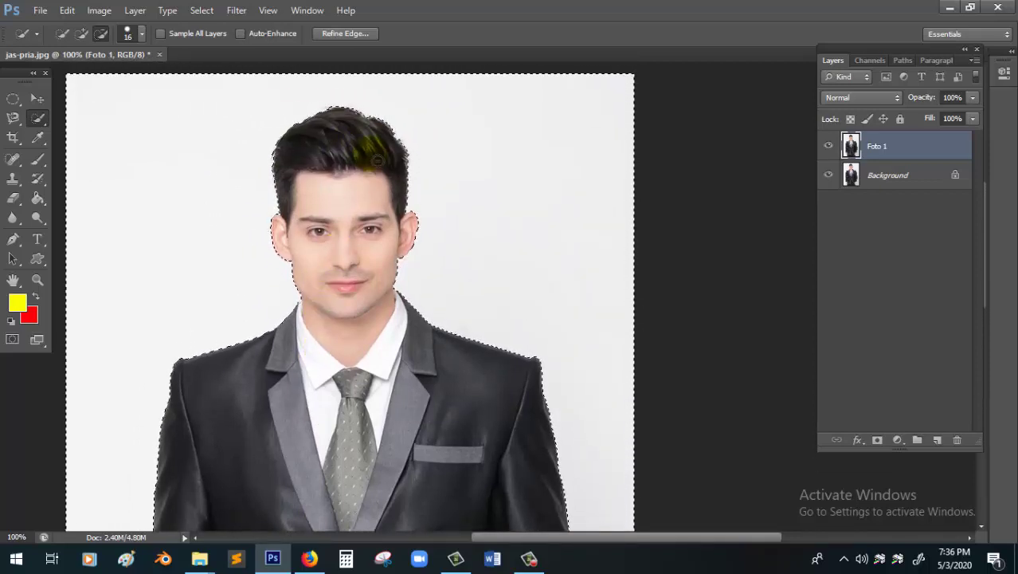
{"action": "key", "text": "Delete"}
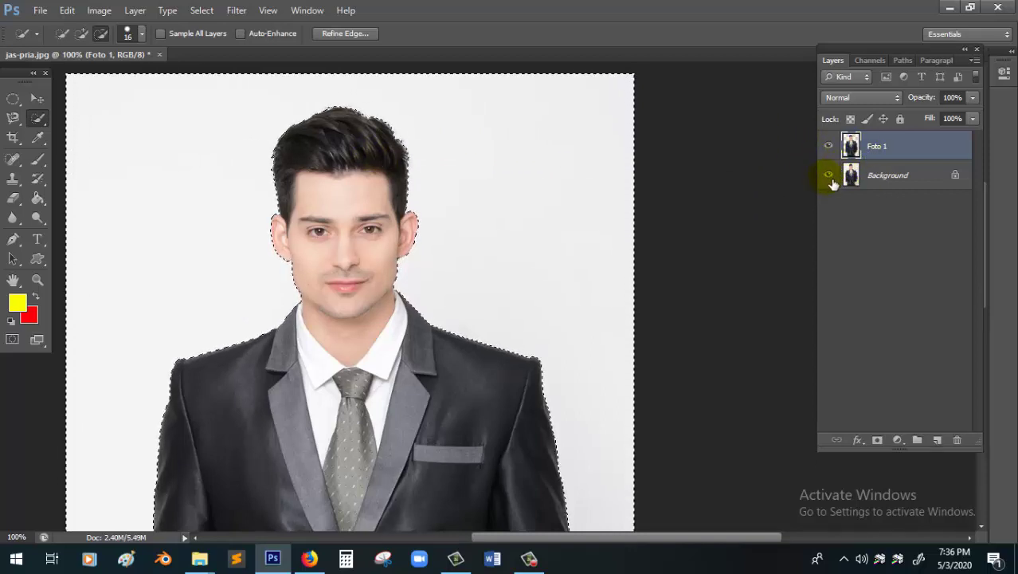
{"action": "left_click", "coordinate": [829, 177]}
{"action": "scroll", "coordinate": [368, 229], "scroll_direction": "down", "scroll_amount": 2}
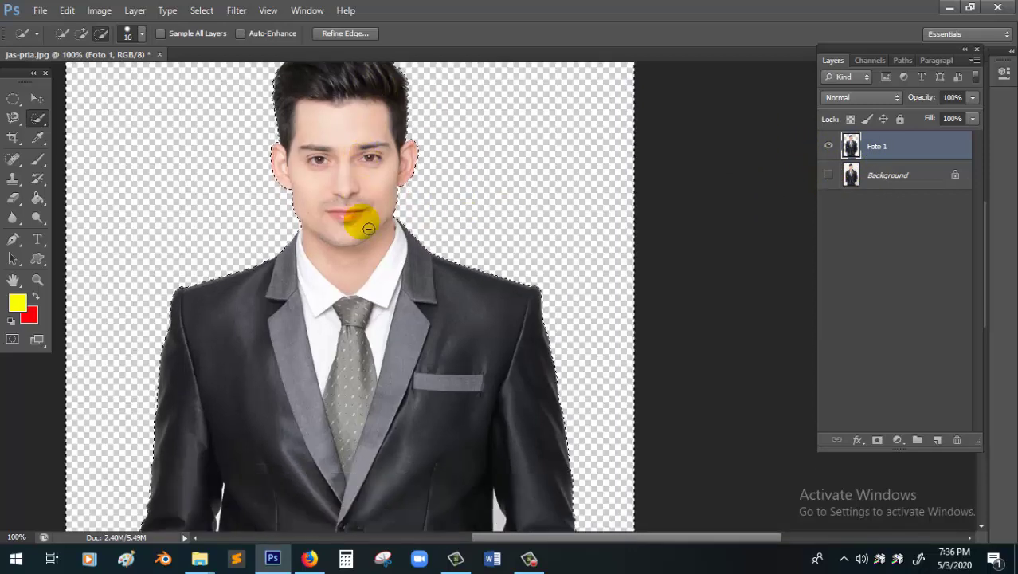
{"action": "scroll", "coordinate": [368, 229], "scroll_direction": "down", "scroll_amount": 8}
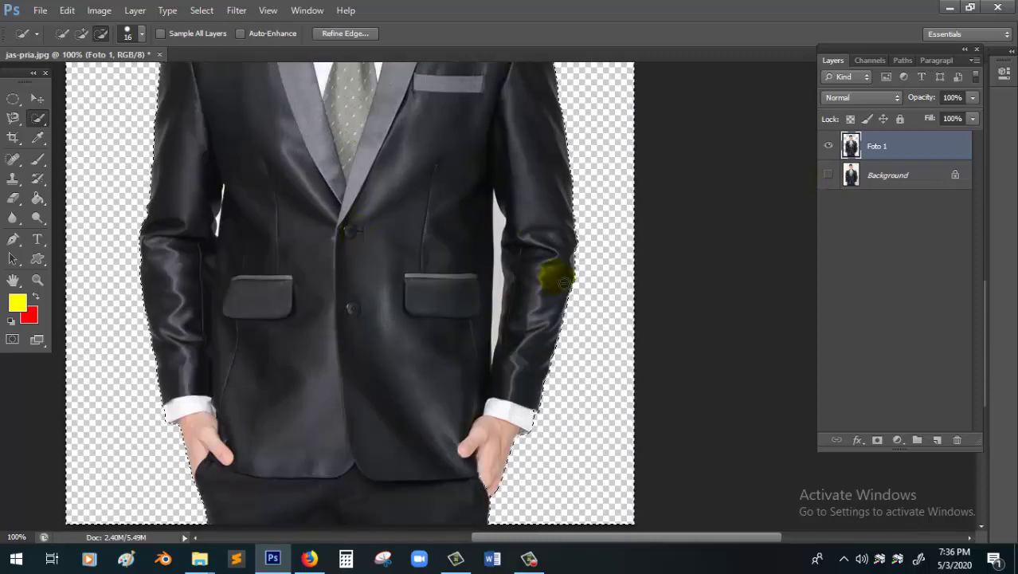
{"action": "scroll", "coordinate": [562, 281], "scroll_direction": "up", "scroll_amount": 10}
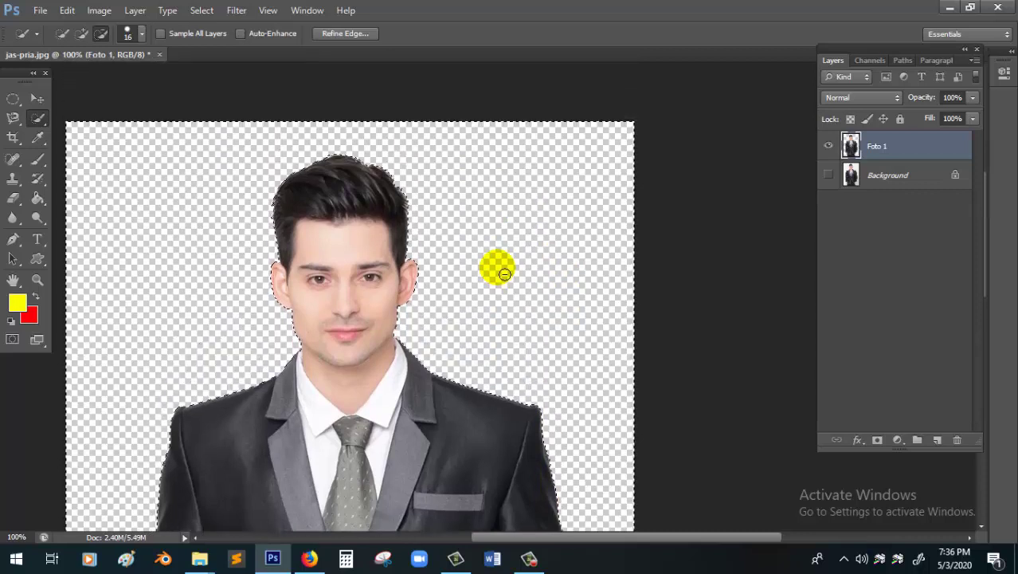
{"action": "scroll", "coordinate": [505, 274], "scroll_direction": "down", "scroll_amount": 2}
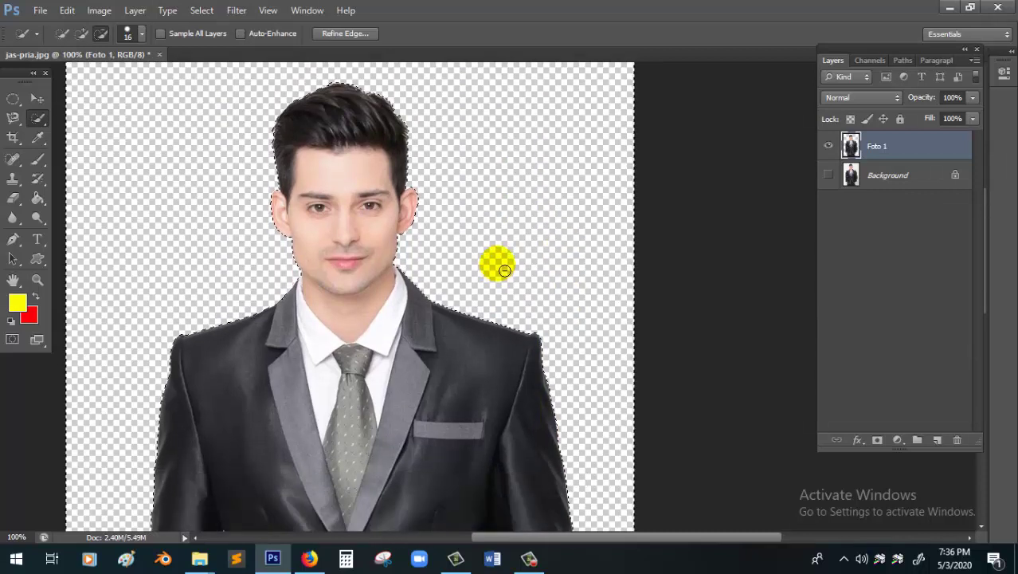
- Choose the Paint Bucket tool and set the foreground color to blue 001cea
{"action": "left_click", "coordinate": [36, 200]}
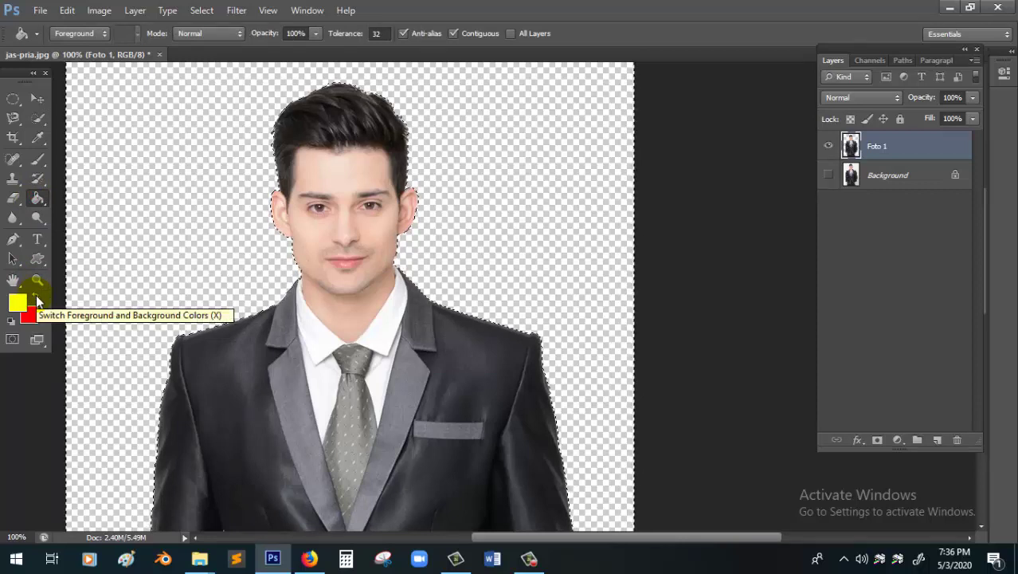
{"action": "left_click", "coordinate": [16, 301]}
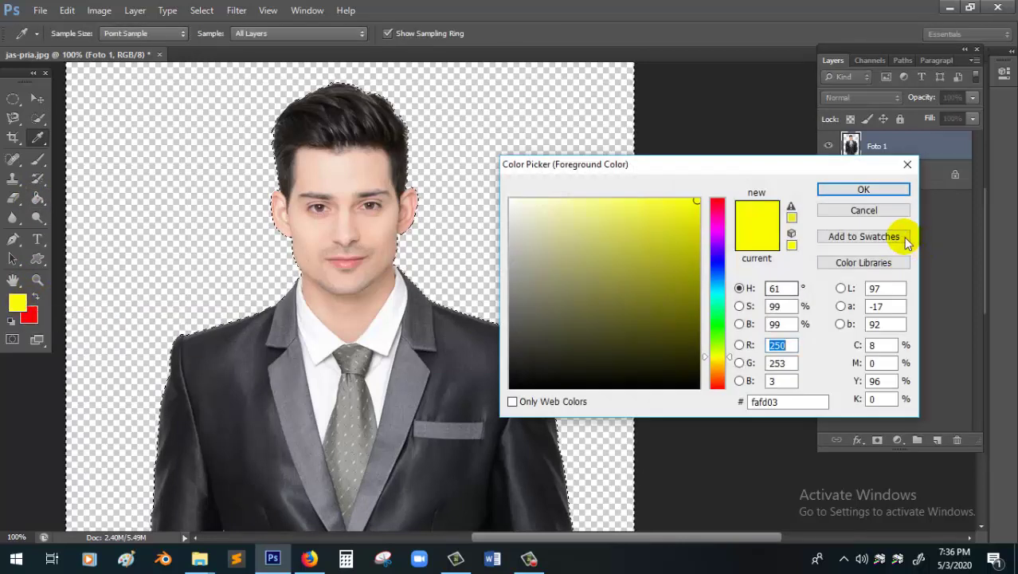
{"action": "left_click", "coordinate": [715, 263]}
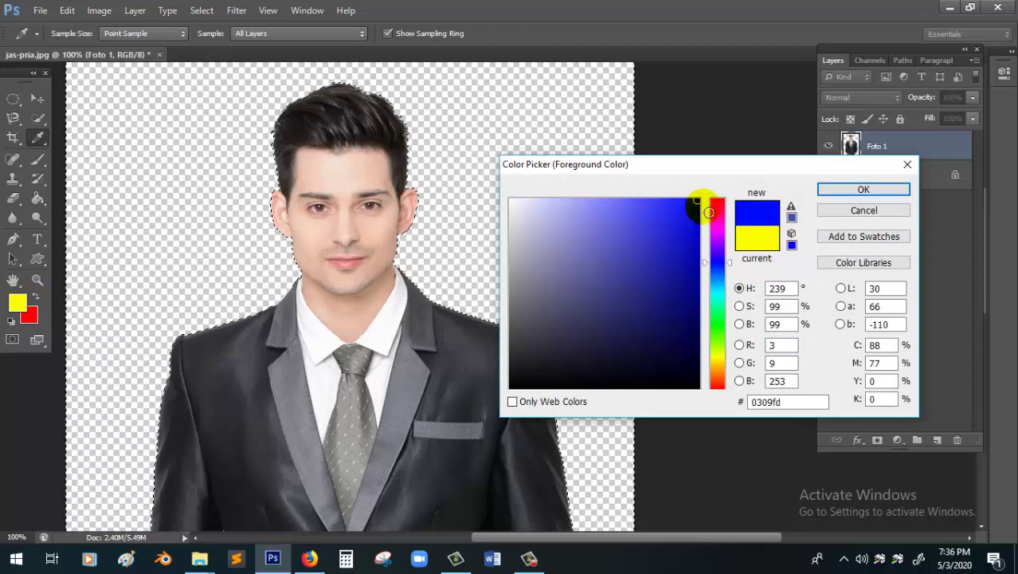
{"action": "left_click", "coordinate": [719, 265]}
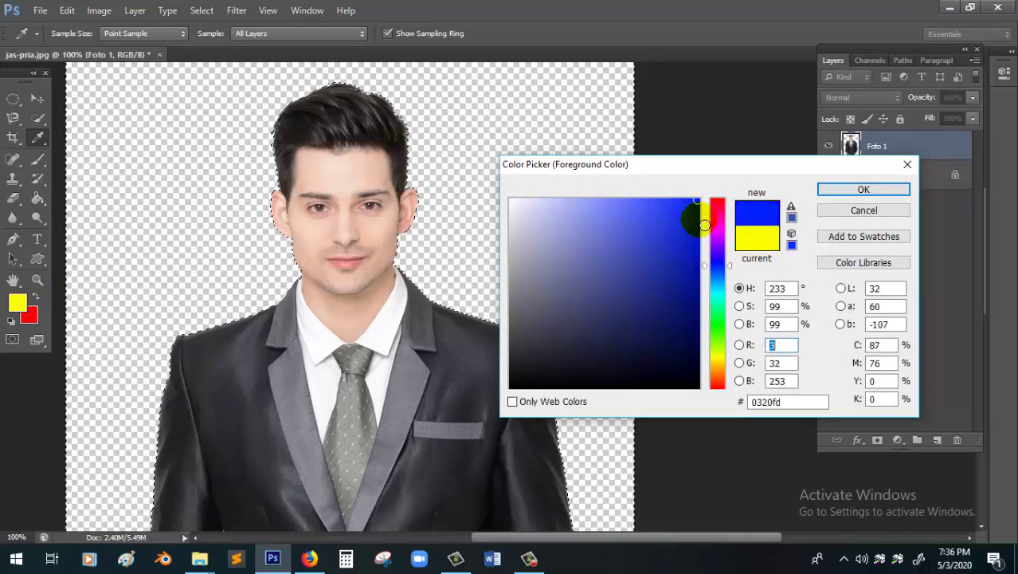
{"action": "left_click", "coordinate": [699, 213]}
{"action": "left_click", "coordinate": [862, 189]}
- Fill the transparent area around the man with the blue foreground color and deselect
{"action": "key", "text": "g"}
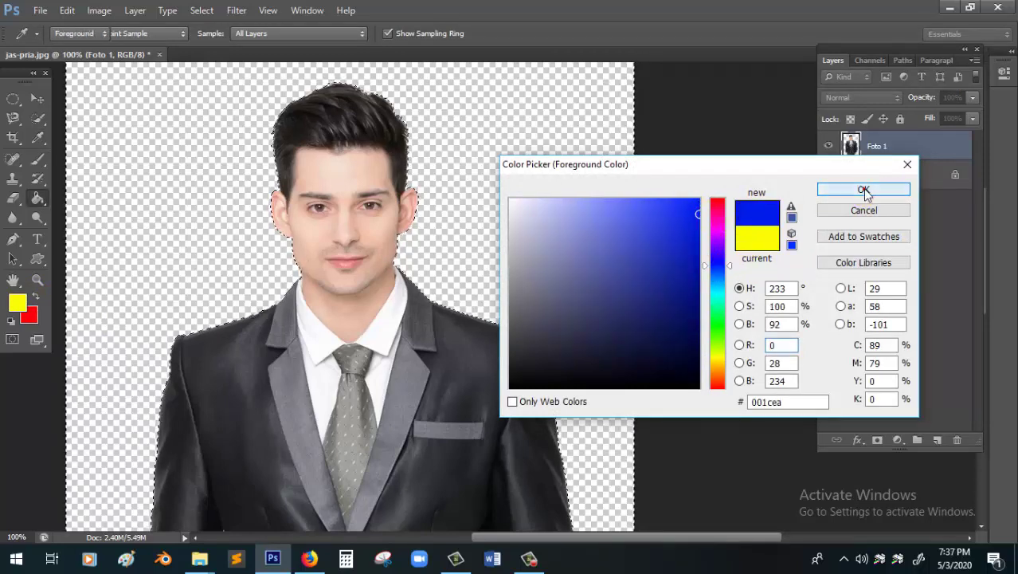
{"action": "left_click", "coordinate": [114, 140]}
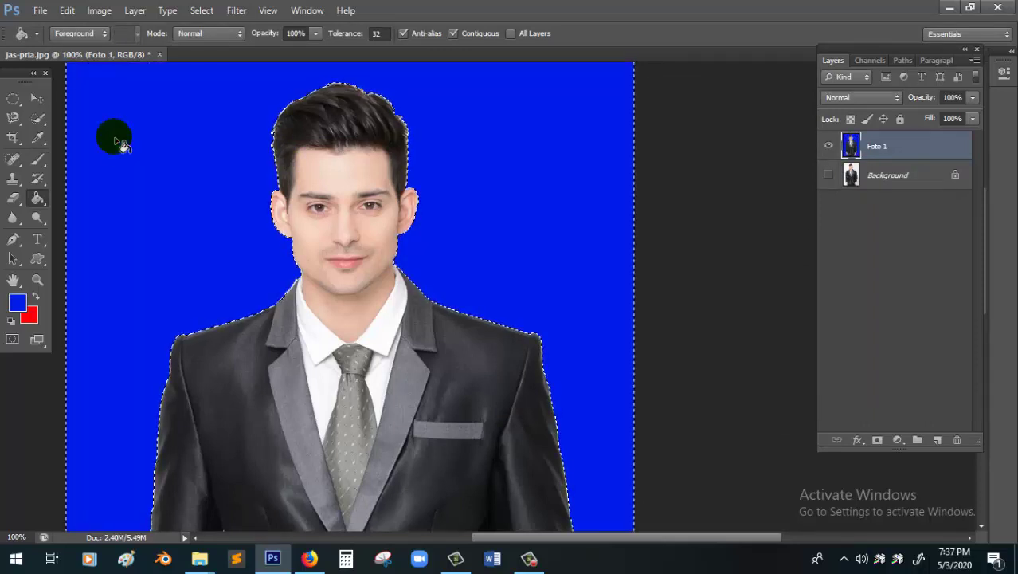
{"action": "left_click", "coordinate": [114, 138]}
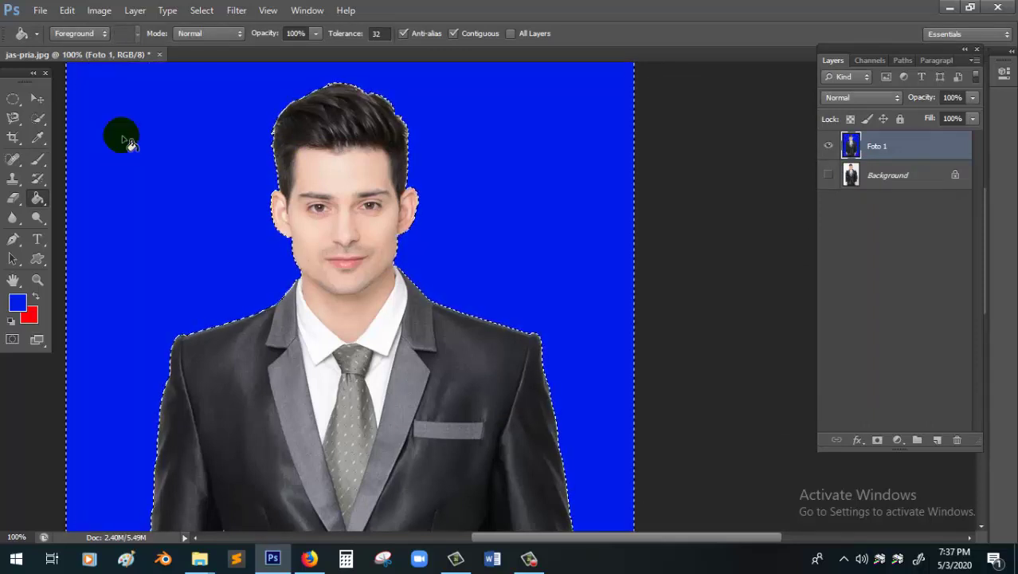
{"action": "key", "text": "ctrl+d"}
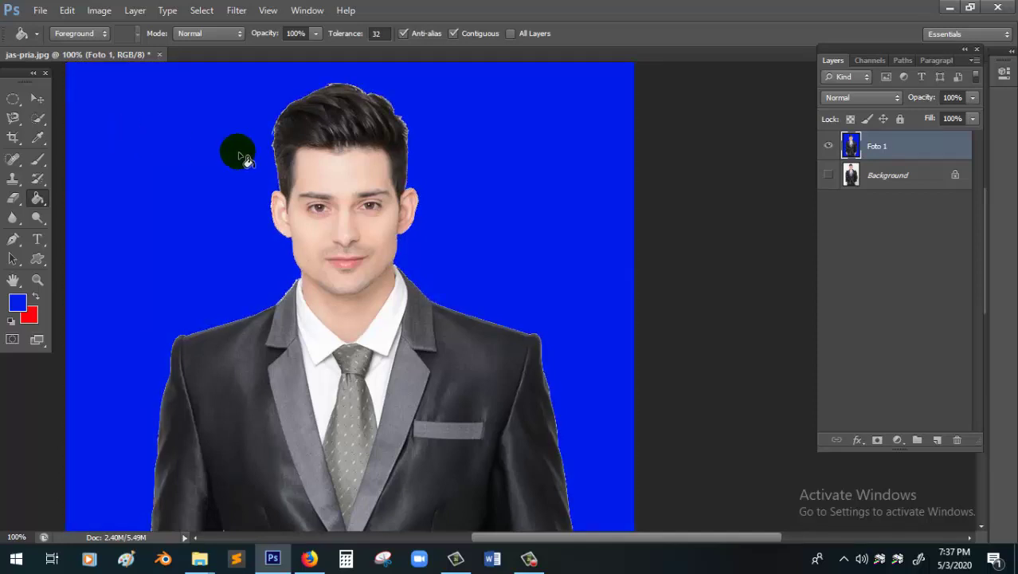
- Apply further blue Paint Bucket fills around the head and along the hair edge to cover the light fringe
{"action": "scroll", "coordinate": [593, 196], "scroll_direction": "up", "scroll_amount": 1}
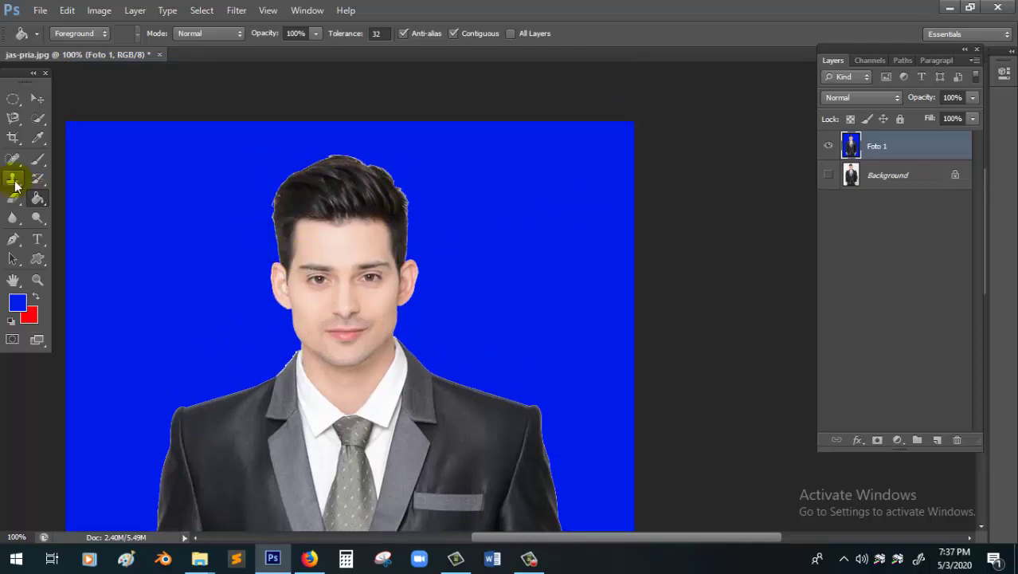
{"action": "left_click", "coordinate": [449, 189]}
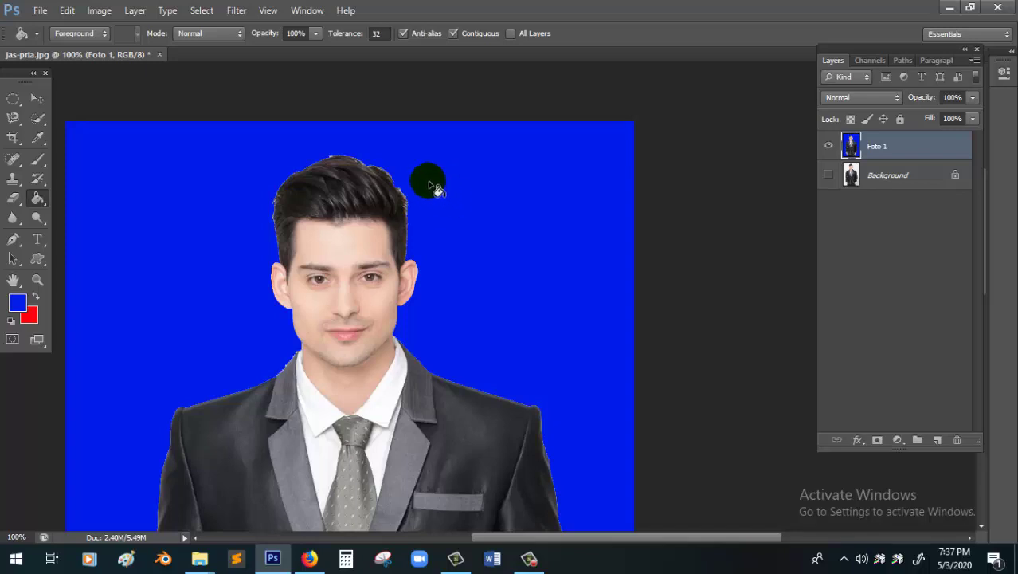
{"action": "left_click", "coordinate": [454, 199]}
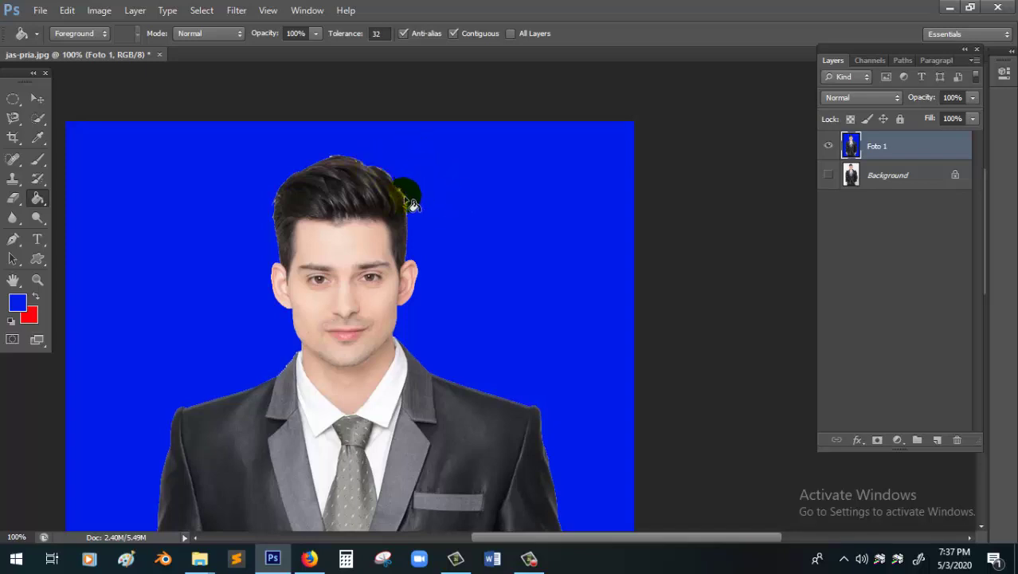
{"action": "key", "text": "ctrl+plus"}
{"action": "scroll", "coordinate": [413, 168], "scroll_direction": "up", "scroll_amount": 5}
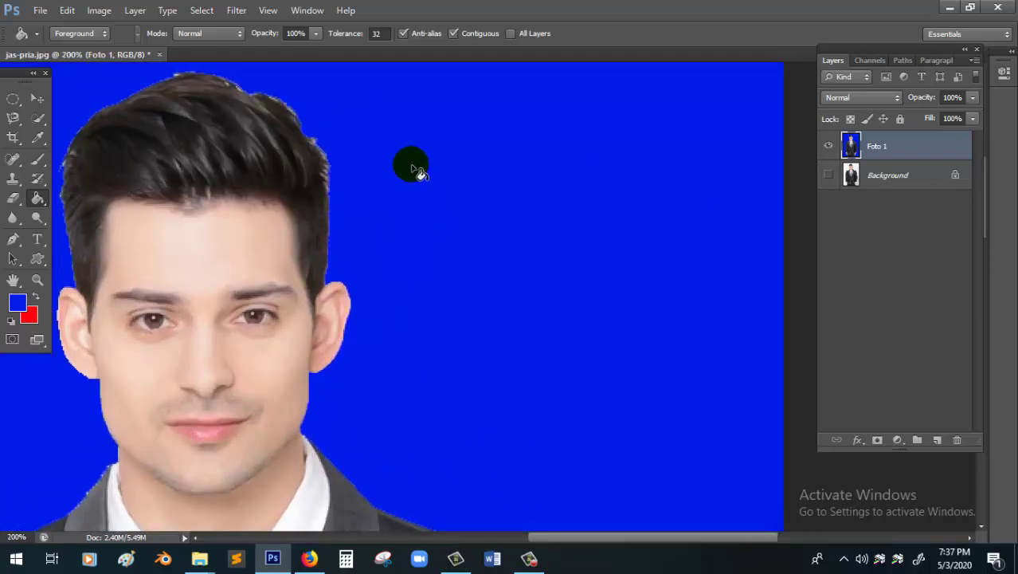
{"action": "left_click", "coordinate": [366, 127]}
{"action": "left_click", "coordinate": [227, 141]}
{"action": "left_click", "coordinate": [264, 147]}
{"action": "left_click", "coordinate": [252, 146]}
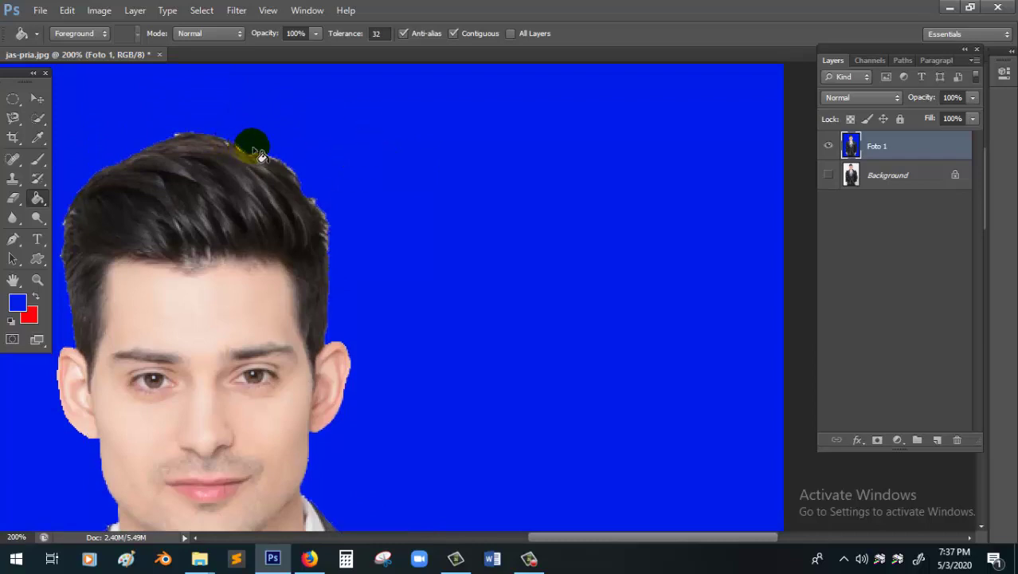
{"action": "scroll", "coordinate": [348, 173], "scroll_direction": "down", "scroll_amount": 2}
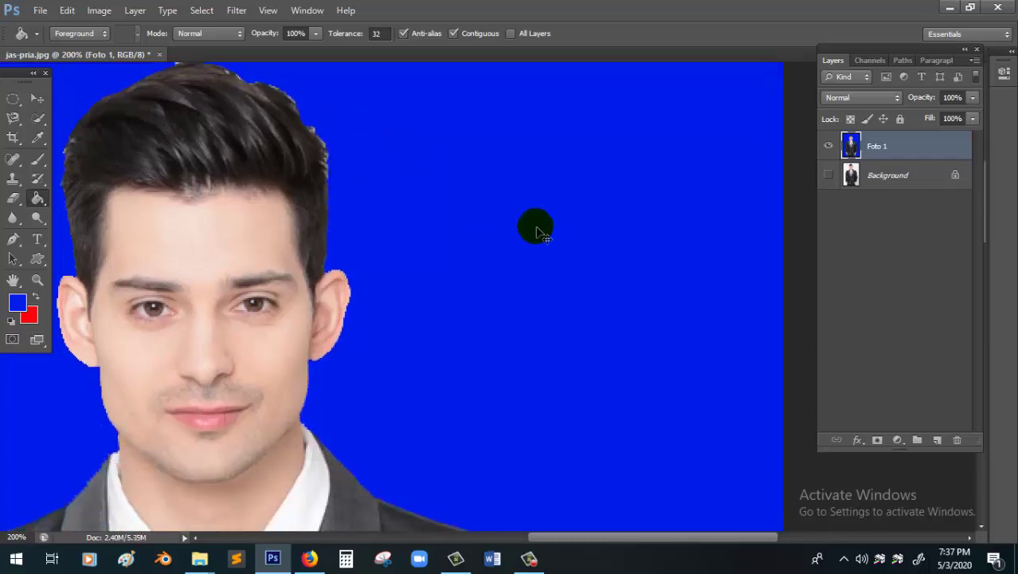
- Frame a crop with the Crop tool around the man's head and upper torso, trimming the lower body and both sides
{"action": "key", "text": "ctrl+minus"}
{"action": "key", "text": "ctrl+minus"}
{"action": "key", "text": "ctrl+minus"}
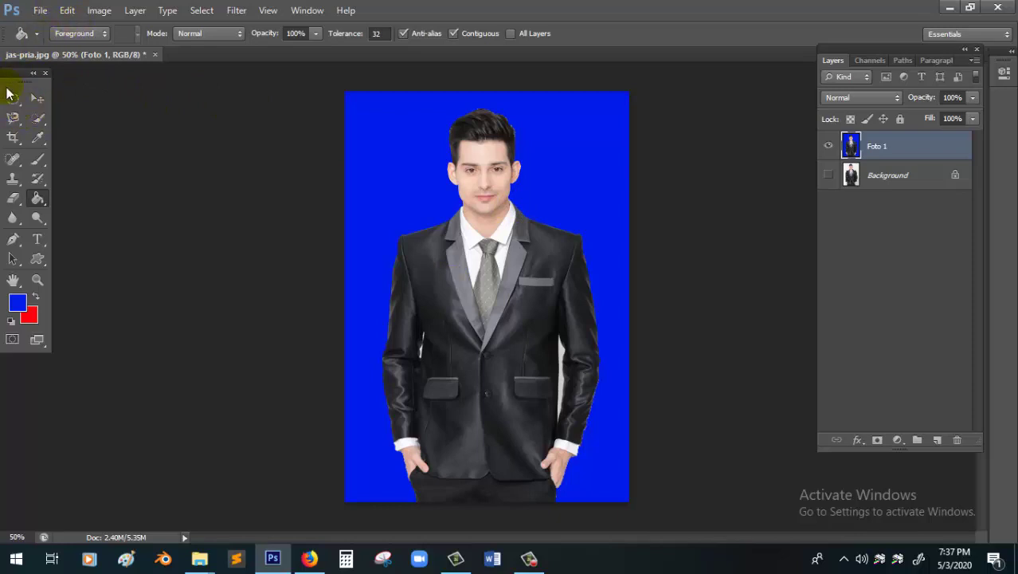
{"action": "left_click", "coordinate": [13, 137]}
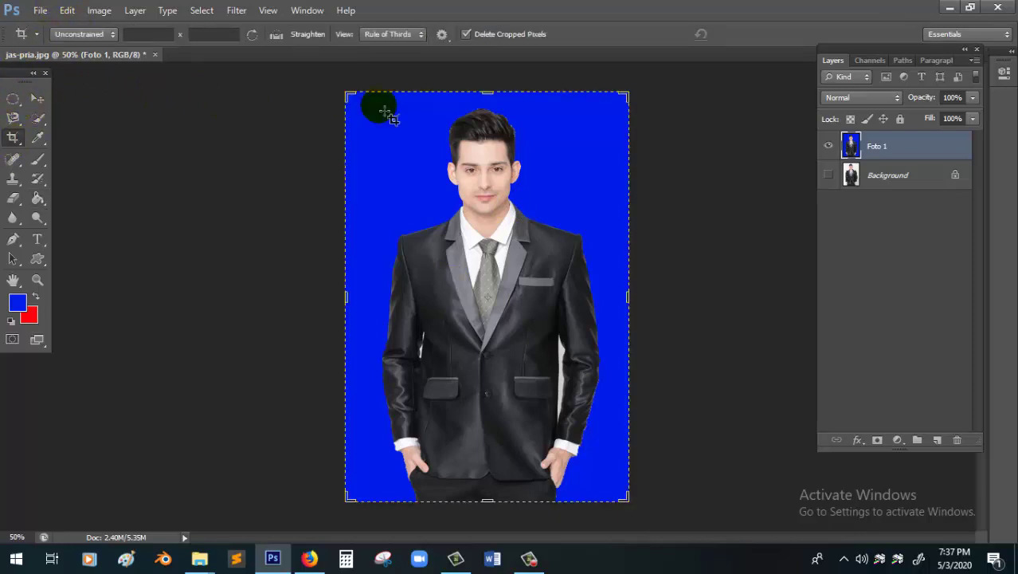
{"action": "left_click", "coordinate": [488, 505]}
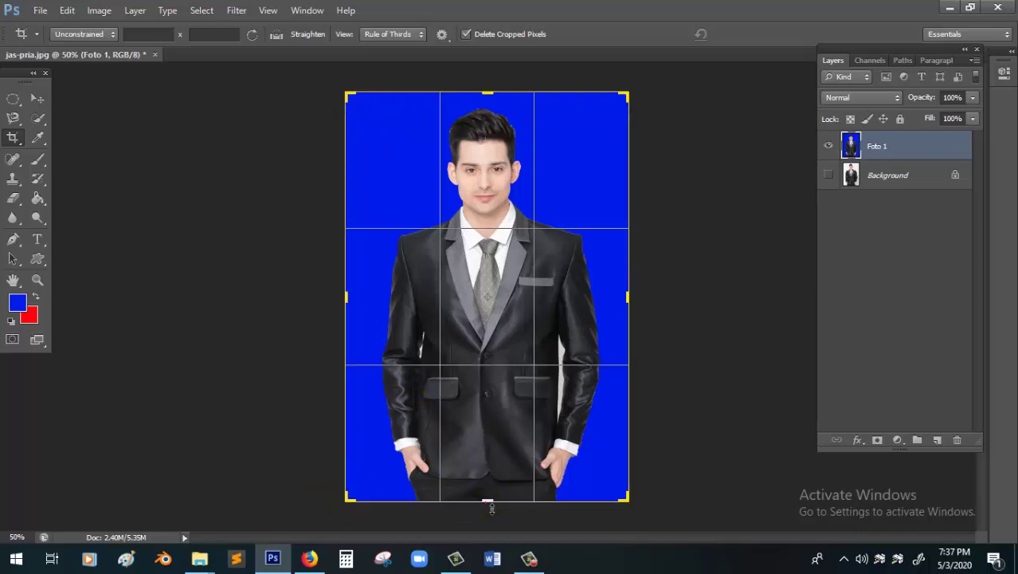
{"action": "left_click_drag", "start_coordinate": [491, 499], "coordinate": [499, 411]}
{"action": "mouse_move", "coordinate": [345, 296]}
{"action": "left_mouse_down"}
{"action": "mouse_move", "coordinate": [383, 313]}
{"action": "mouse_move", "coordinate": [364, 302]}
{"action": "left_mouse_up"}
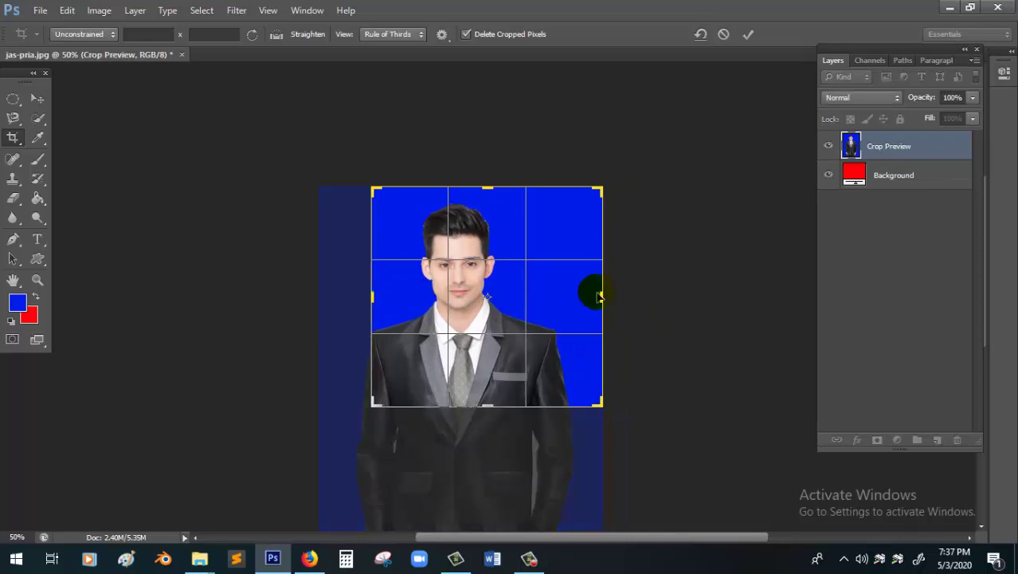
{"action": "mouse_move", "coordinate": [607, 306]}
{"action": "left_mouse_down"}
{"action": "mouse_move", "coordinate": [575, 303]}
{"action": "mouse_move", "coordinate": [588, 308]}
{"action": "left_mouse_up"}
- Set the crop aspect ratio to 3 x 4
{"action": "left_click", "coordinate": [148, 34]}
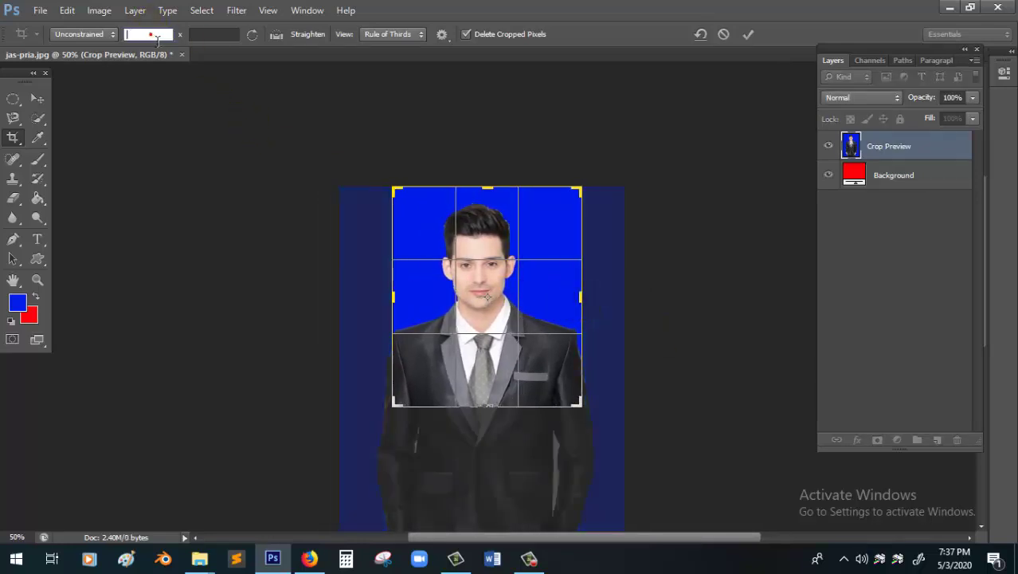
{"action": "type", "text": "3"}
{"action": "left_click", "coordinate": [209, 38]}
{"action": "type", "text": "4"}
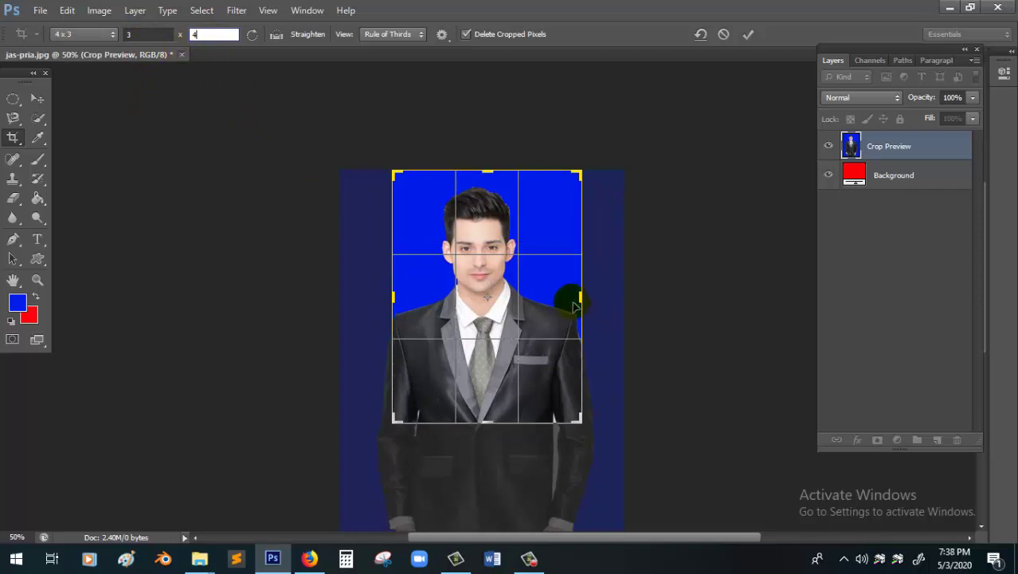
- Reposition the photo so the man is centered within the crop frame and apply the crop
{"action": "left_click", "coordinate": [518, 317]}
{"action": "mouse_move", "coordinate": [518, 317]}
{"action": "left_mouse_down"}
{"action": "mouse_move", "coordinate": [527, 315]}
{"action": "mouse_move", "coordinate": [518, 305]}
{"action": "left_mouse_up"}
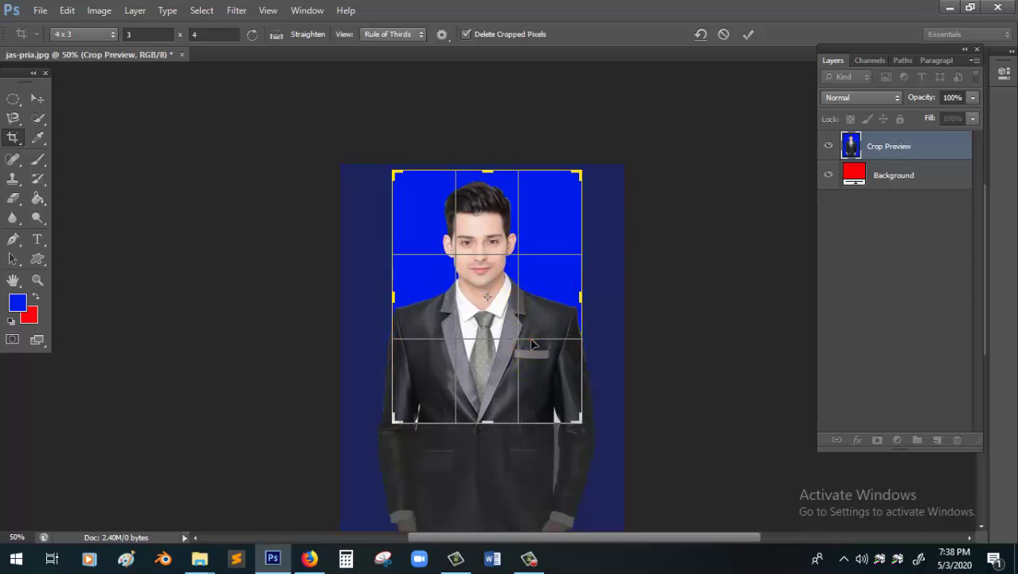
{"action": "mouse_move", "coordinate": [532, 344]}
{"action": "left_mouse_down"}
{"action": "mouse_move", "coordinate": [537, 325]}
{"action": "mouse_move", "coordinate": [538, 345]}
{"action": "left_mouse_up"}
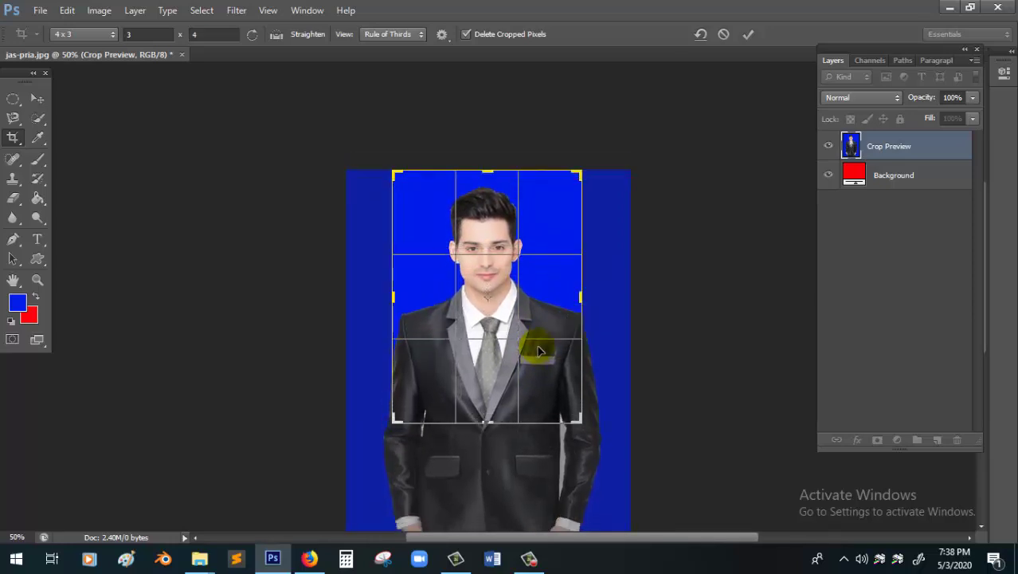
{"action": "left_click_drag", "start_coordinate": [547, 389], "coordinate": [541, 382]}
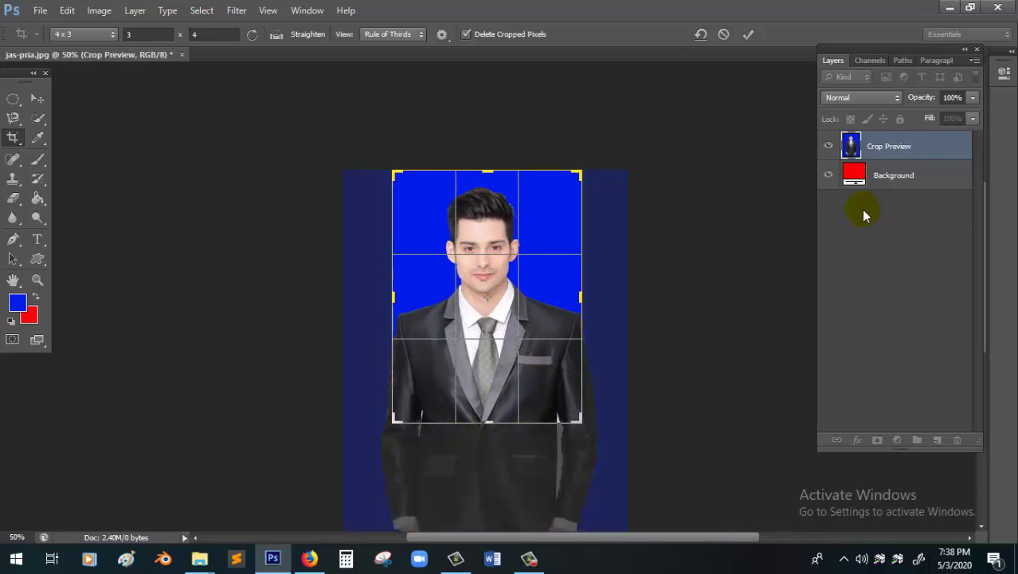
{"action": "left_click", "coordinate": [35, 99]}
{"action": "left_click", "coordinate": [483, 212]}
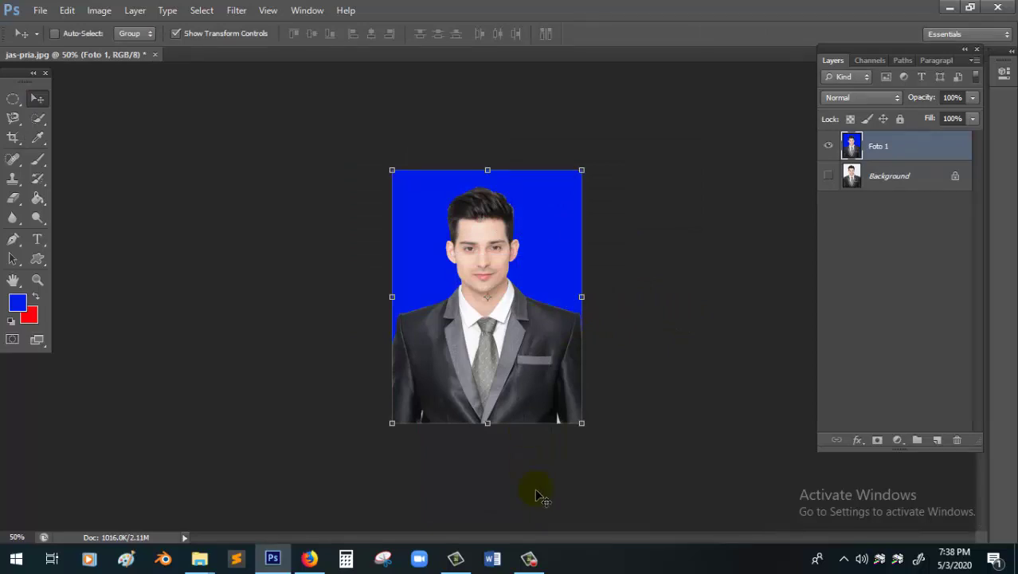
- Try to select the white gap between the right-hand sleeve and the jacket with the Quick Selection tool in add mode
{"action": "key", "text": "ctrl+plus"}
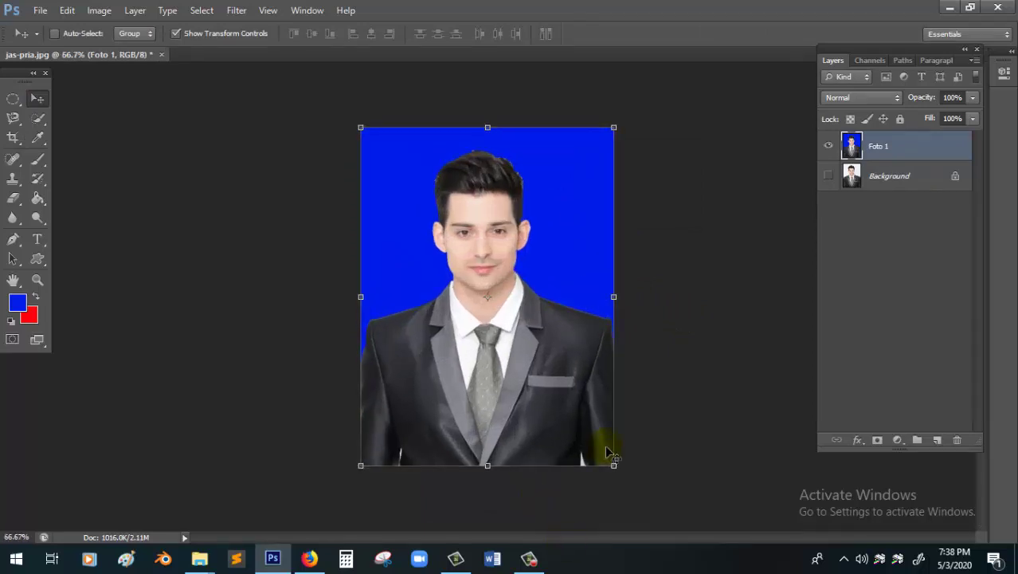
{"action": "key", "text": "ctrl+plus"}
{"action": "scroll", "coordinate": [608, 444], "scroll_direction": "down", "scroll_amount": 2}
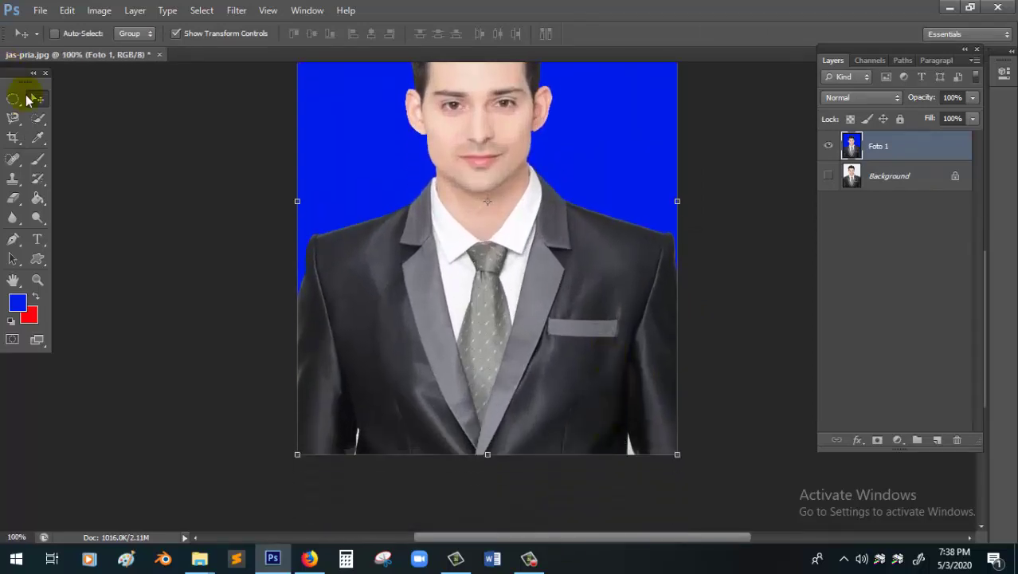
{"action": "left_click", "coordinate": [37, 118]}
{"action": "right_click", "coordinate": [37, 118]}
{"action": "left_click", "coordinate": [80, 34]}
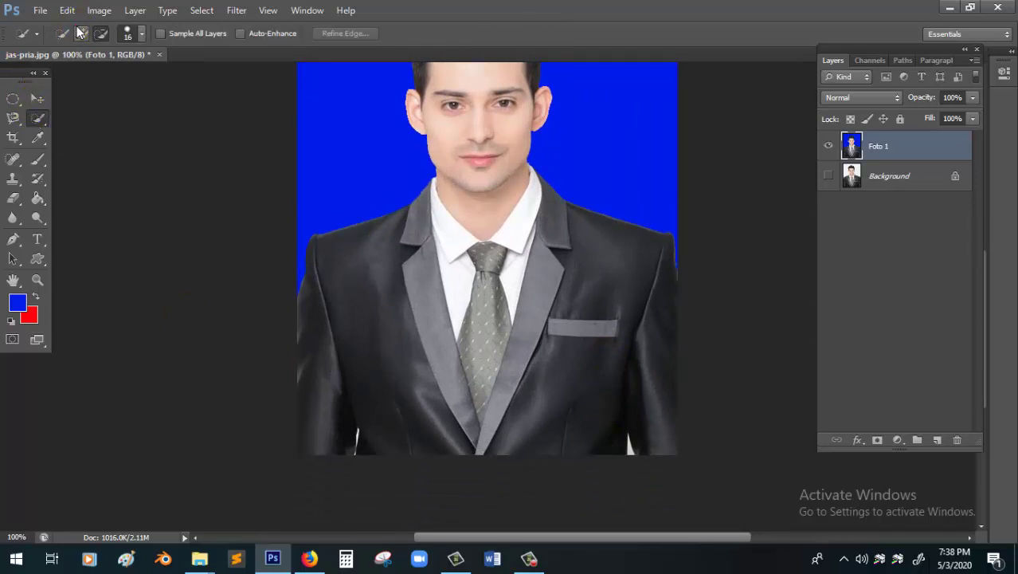
{"action": "left_click", "coordinate": [76, 27]}
{"action": "left_click", "coordinate": [636, 450]}
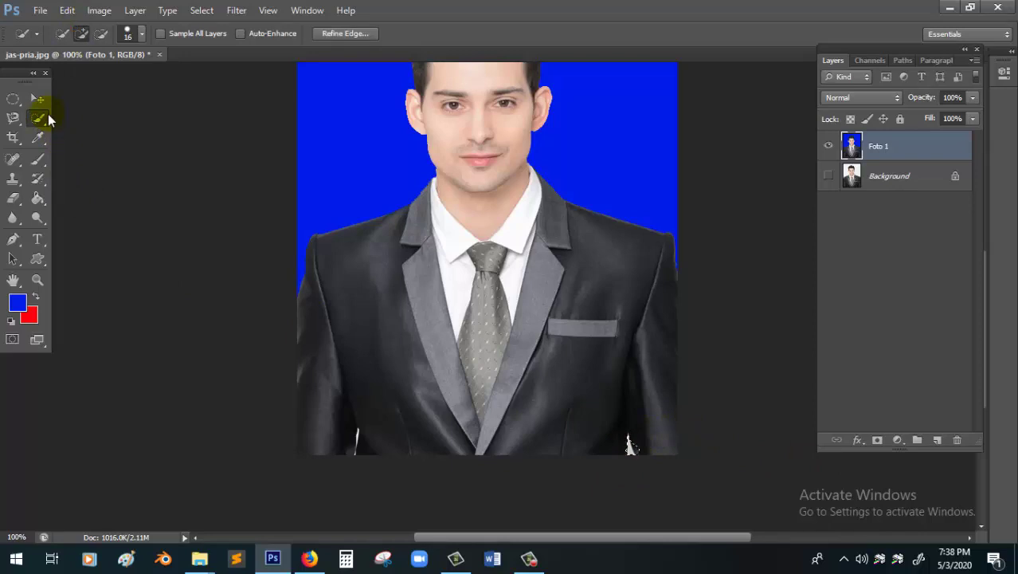
- Outline the white gap between the right-hand sleeve and the jacket at the photo's lower edge with the Polygonal Lasso tool
{"action": "left_click", "coordinate": [12, 118]}
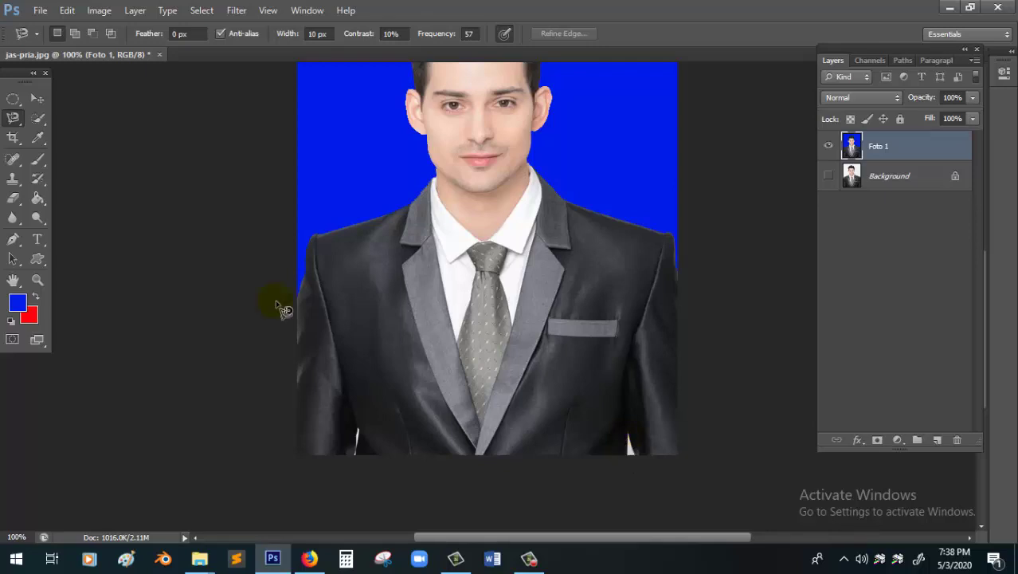
{"action": "right_click", "coordinate": [12, 117]}
{"action": "left_click", "coordinate": [68, 130]}
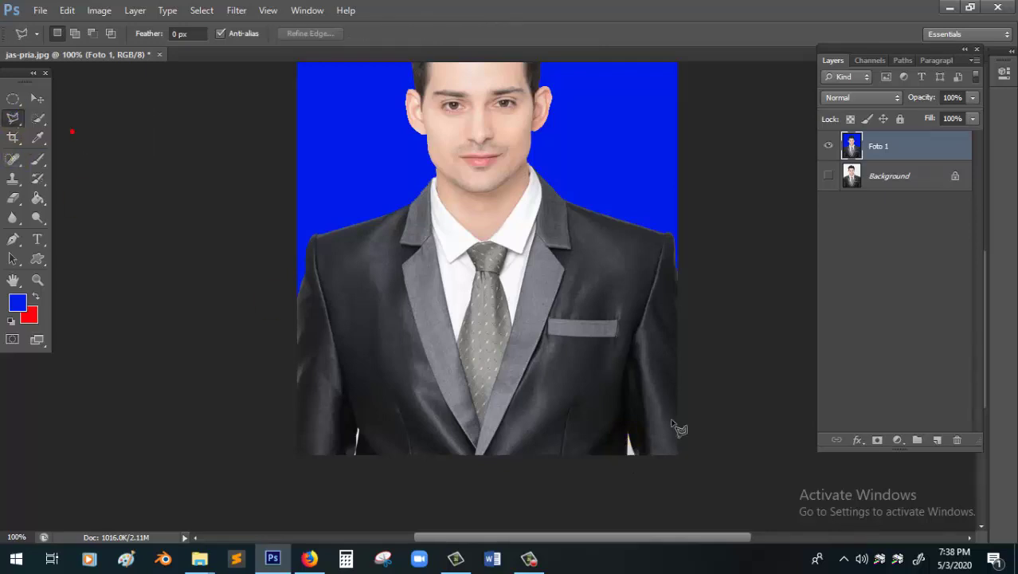
{"action": "key", "text": "ctrl+plus"}
{"action": "scroll", "coordinate": [667, 463], "scroll_direction": "down", "scroll_amount": 6}
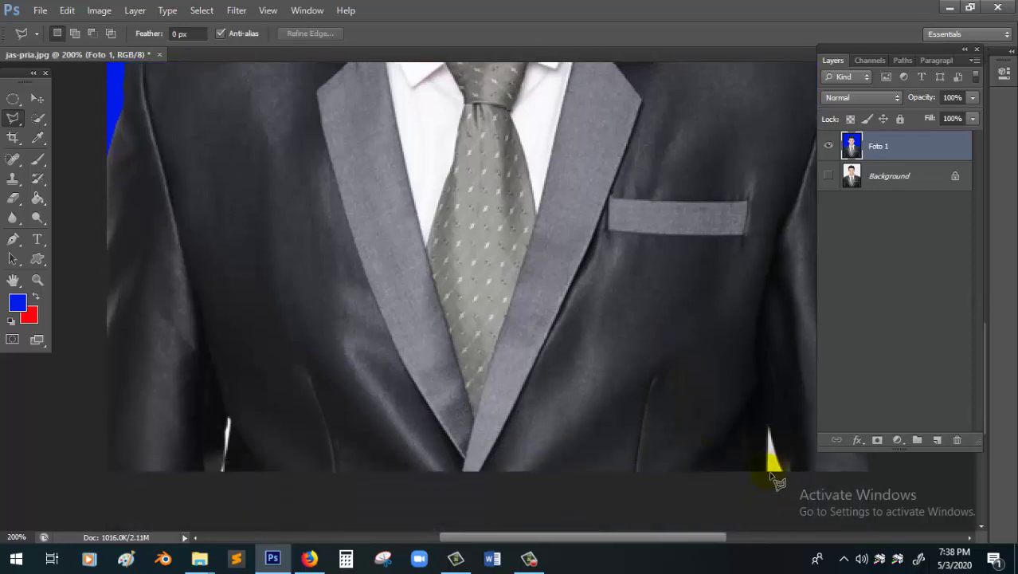
{"action": "left_click", "coordinate": [768, 428]}
{"action": "left_click", "coordinate": [785, 480]}
{"action": "double_click", "coordinate": [771, 476]}
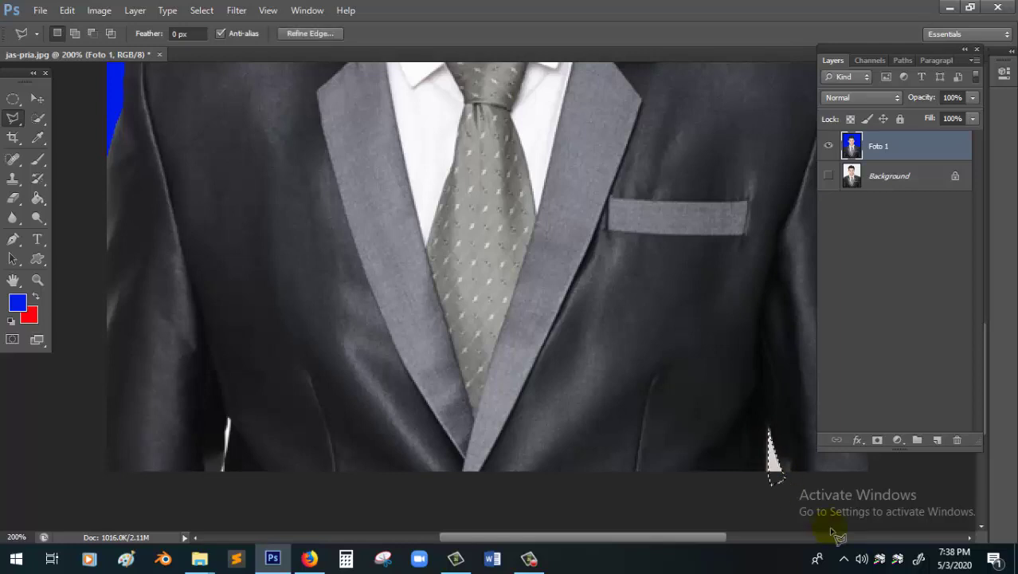
- Delete the white from the selected sleeve gap, fill it with the blue foreground color using the Paint Bucket, and deselect
{"action": "left_click", "coordinate": [36, 199]}
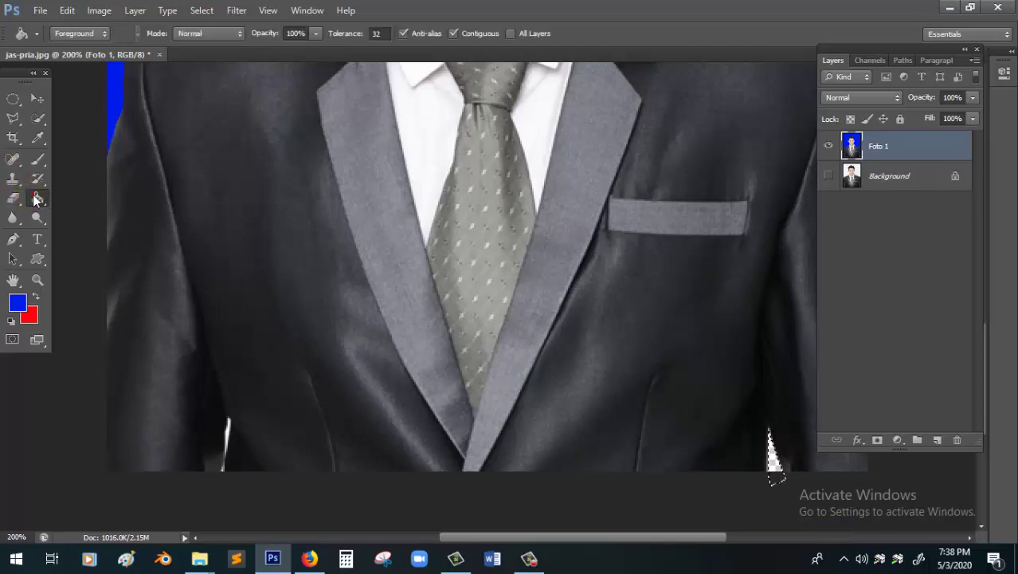
{"action": "left_click", "coordinate": [773, 469]}
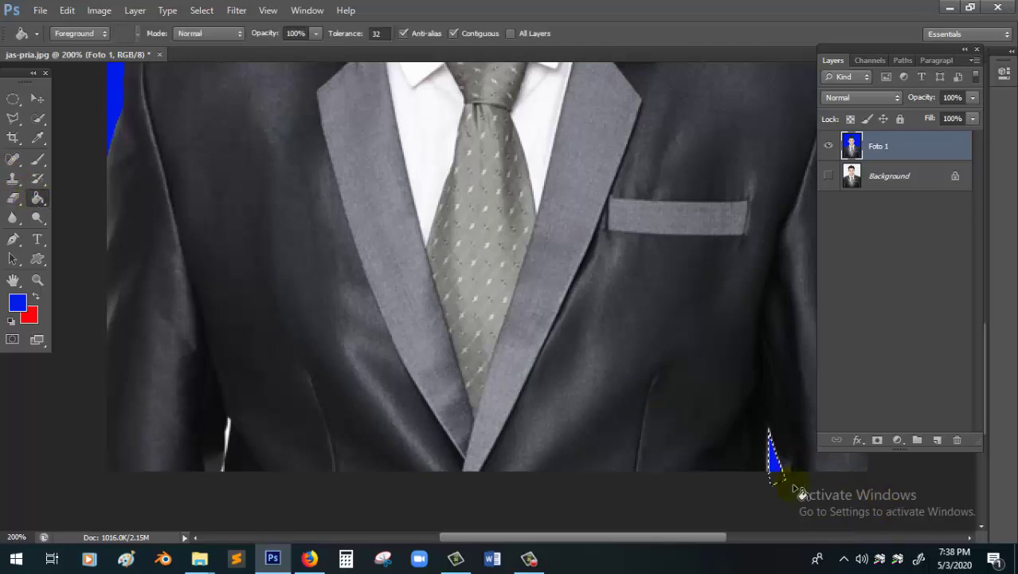
{"action": "key", "text": "ctrl+d"}
{"action": "scroll", "coordinate": [452, 385], "scroll_direction": "up", "scroll_amount": 2}
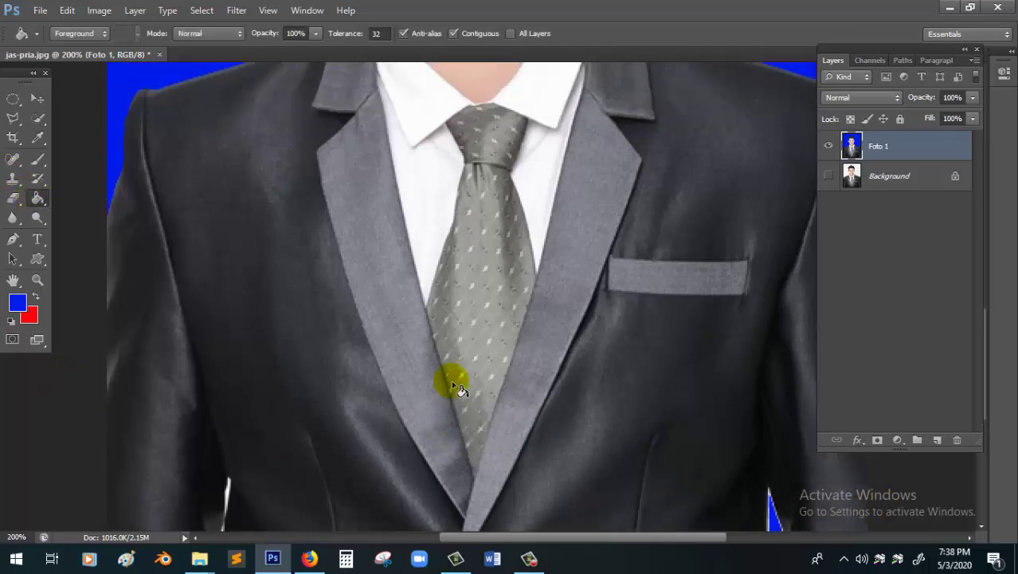
{"action": "scroll", "coordinate": [454, 388], "scroll_direction": "up", "scroll_amount": 4}
{"action": "key", "text": "ctrl+minus"}
{"action": "key", "text": "ctrl+minus"}
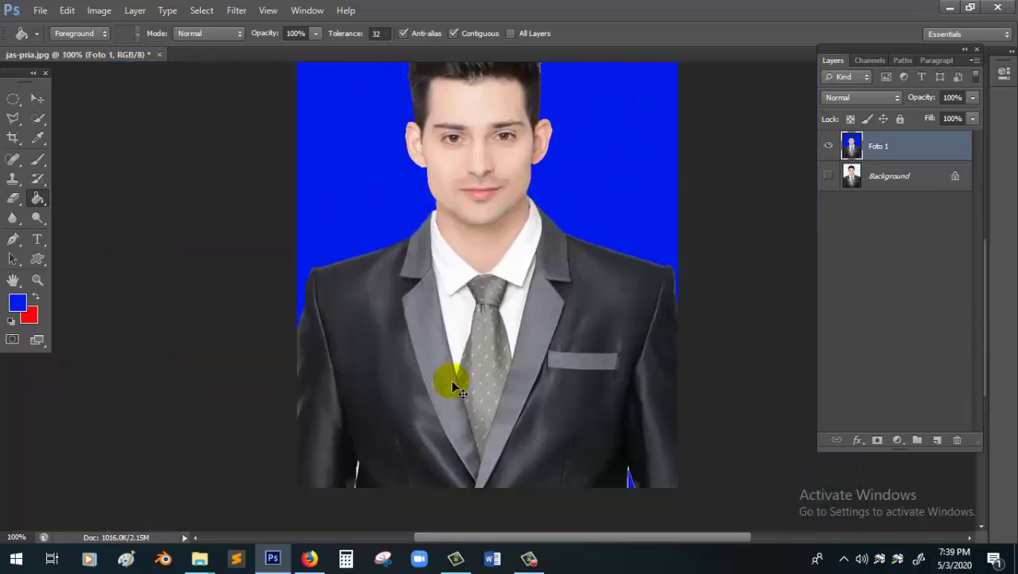
- Enlarge the Foto 1 layer to about 108.8% width and 105.7% height, pushing the sleeve gaps outside the canvas, and apply the transform
{"action": "left_click", "coordinate": [36, 98]}
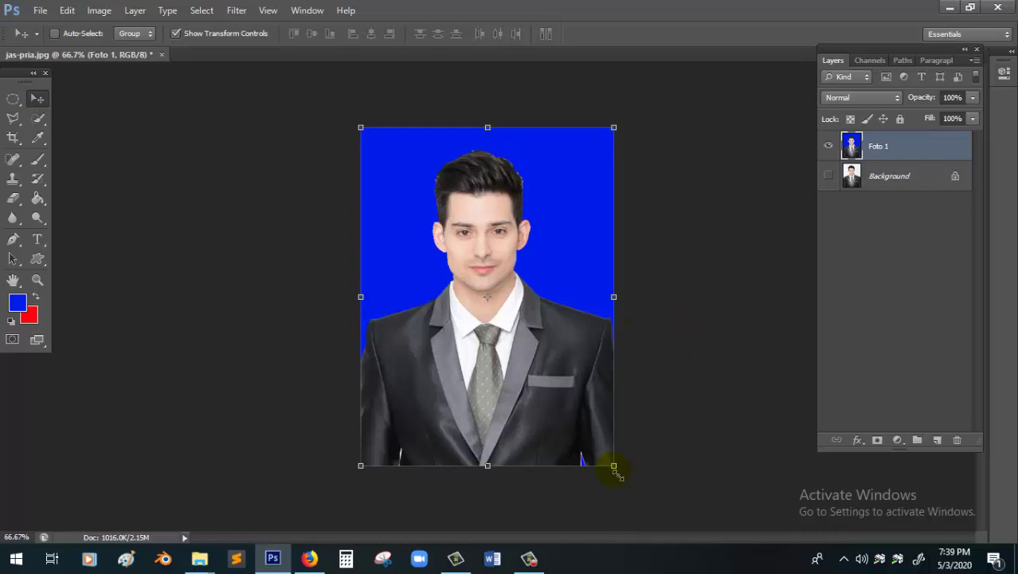
{"action": "left_click_drag", "start_coordinate": [612, 467], "coordinate": [629, 481]}
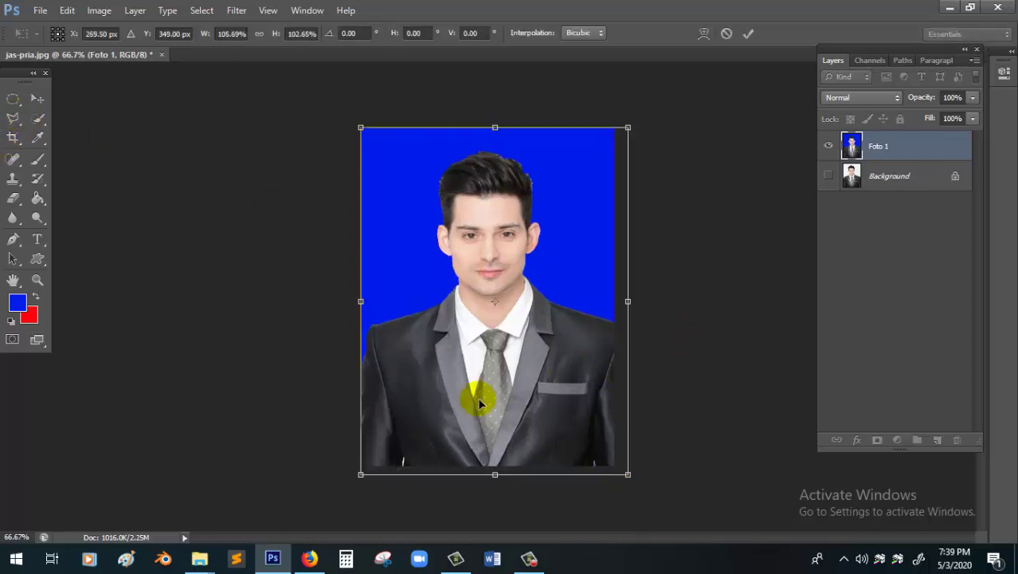
{"action": "left_click_drag", "start_coordinate": [364, 482], "coordinate": [351, 487]}
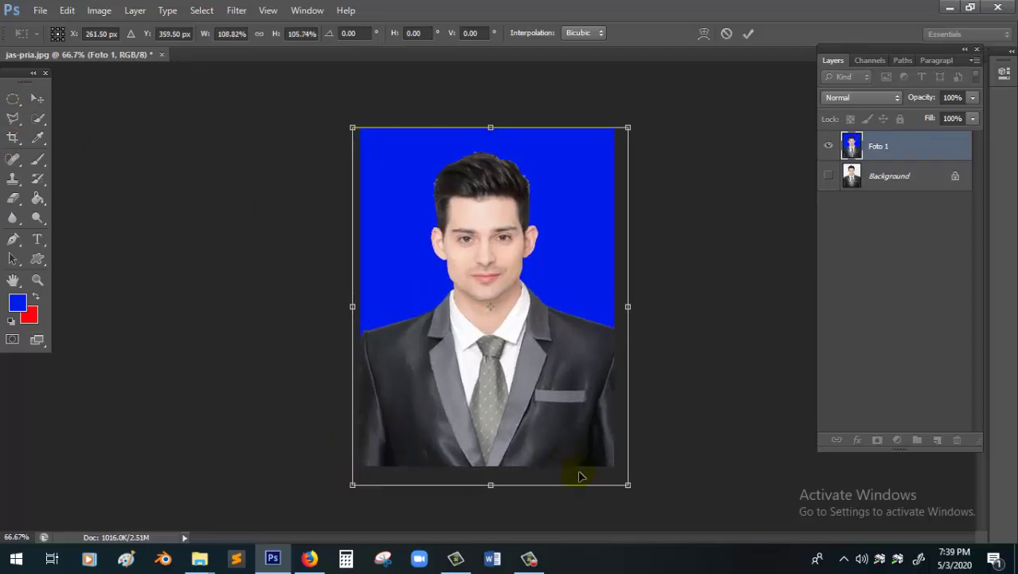
{"action": "key", "text": "Return"}
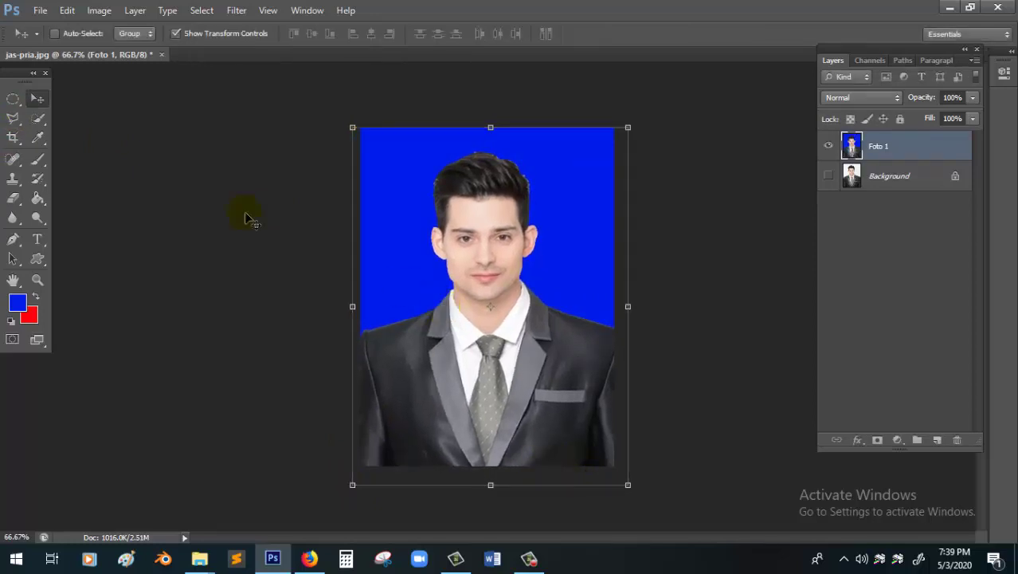
{"action": "left_click", "coordinate": [12, 101]}
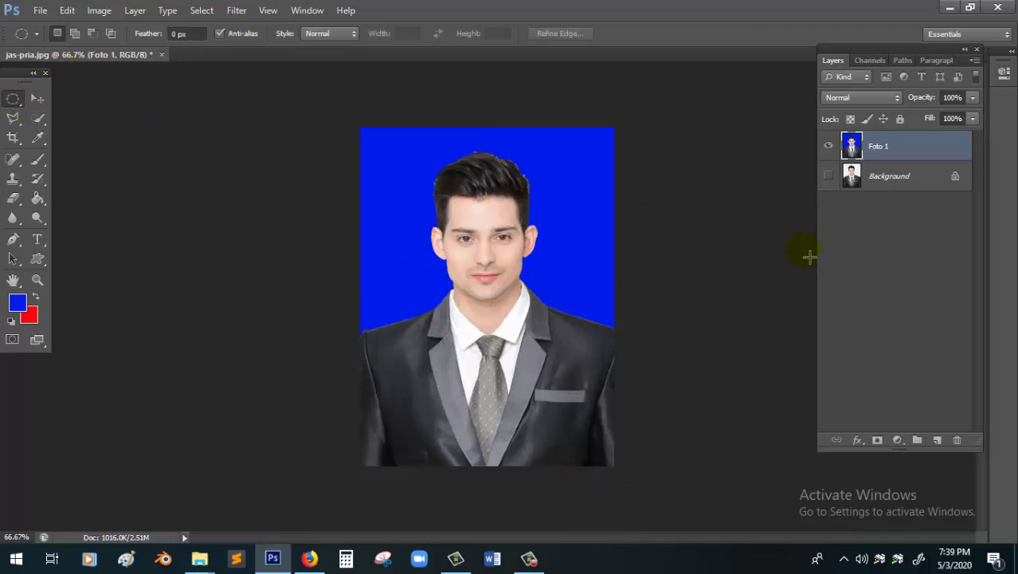
- Open the Save As dialog and go to the ADOBE PHOTOSHOP folder
{"action": "left_click", "coordinate": [35, 12]}
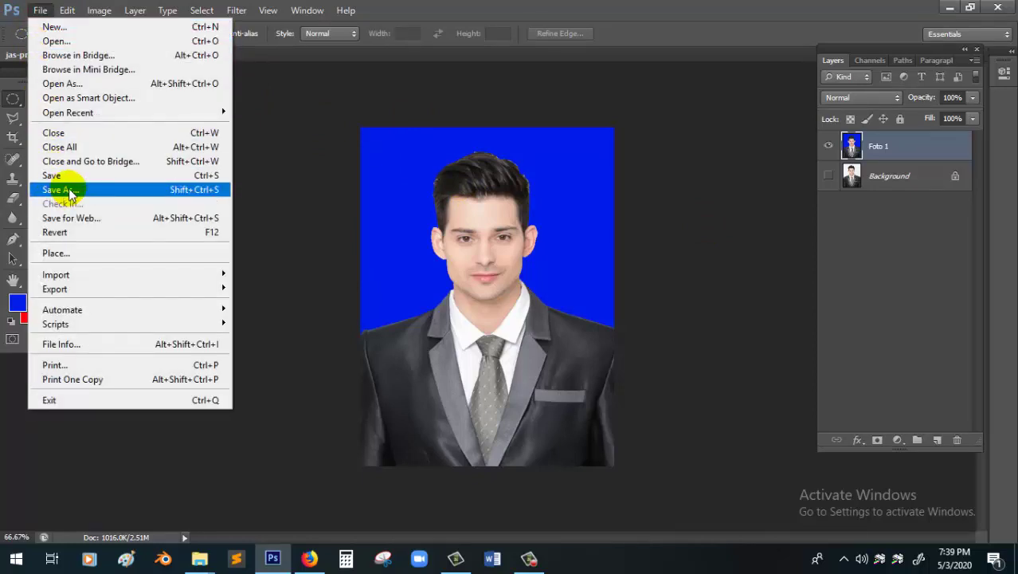
{"action": "left_click", "coordinate": [69, 189]}
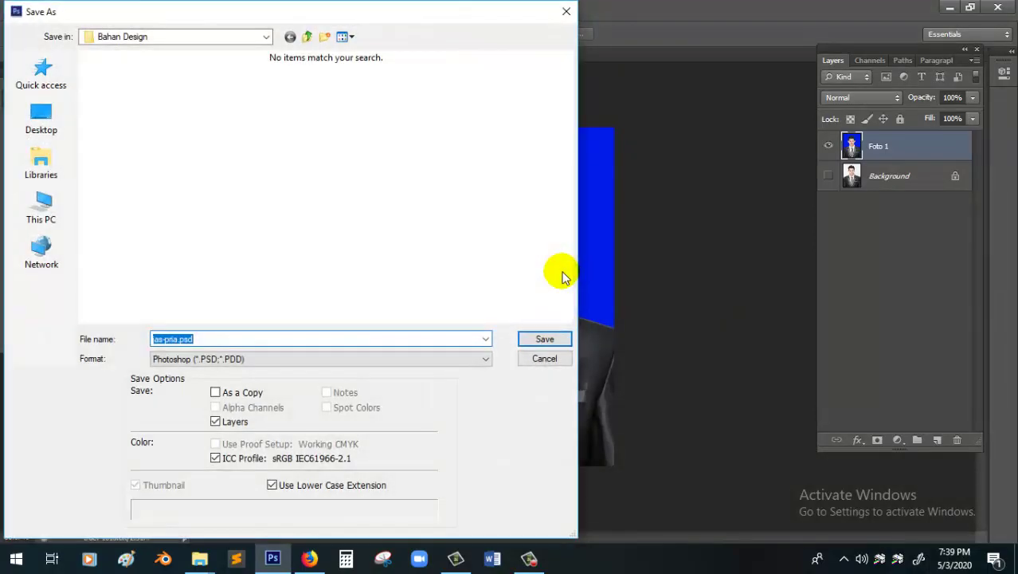
{"action": "left_click", "coordinate": [206, 35]}
{"action": "left_click", "coordinate": [164, 274]}
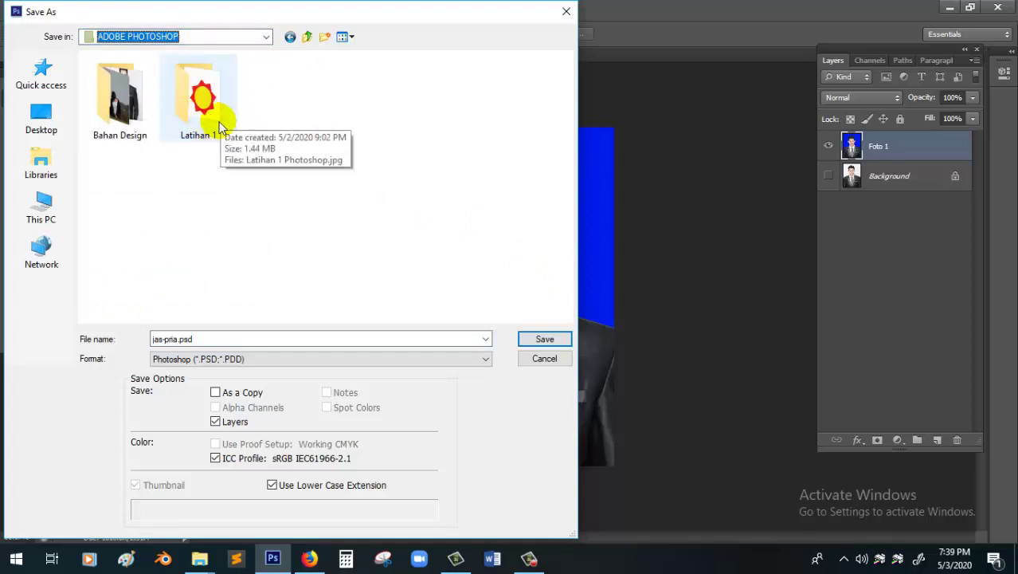
- Create a folder named Latihan 2 inside ADOBE PHOTOSHOP and open it as the save location
{"action": "left_click", "coordinate": [325, 37]}
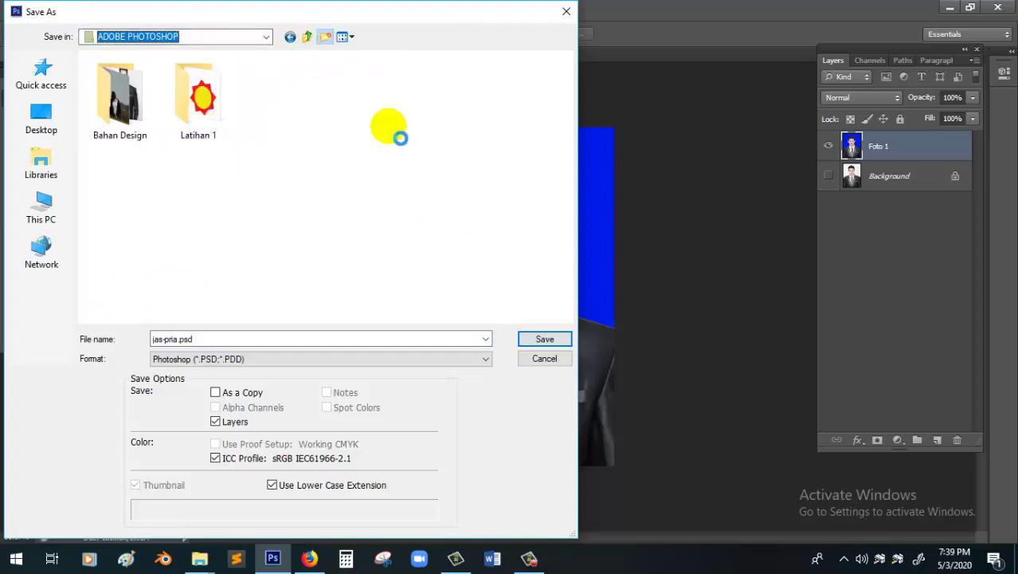
{"action": "type", "text": "La"}
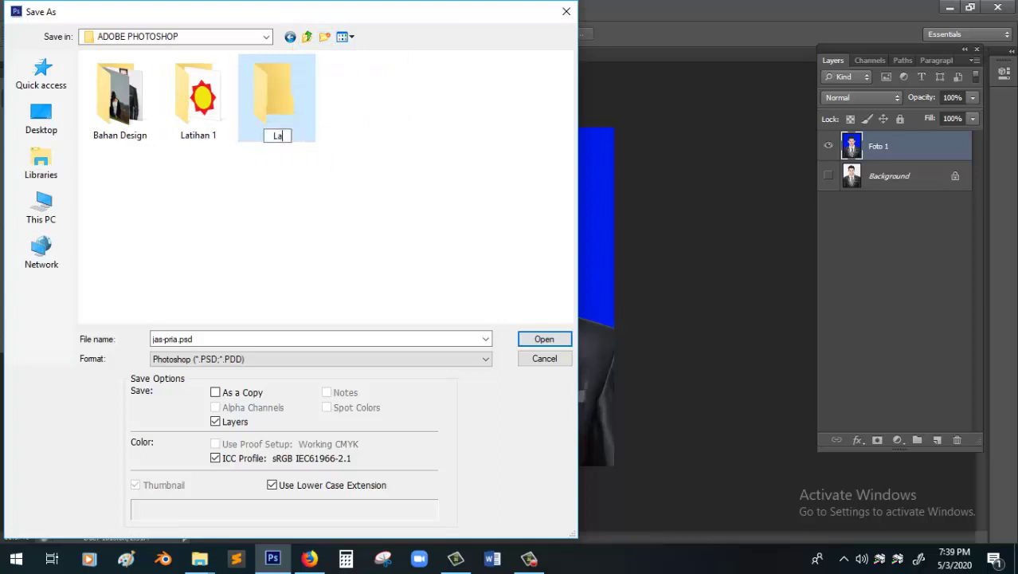
{"action": "type", "text": "tihan 2"}
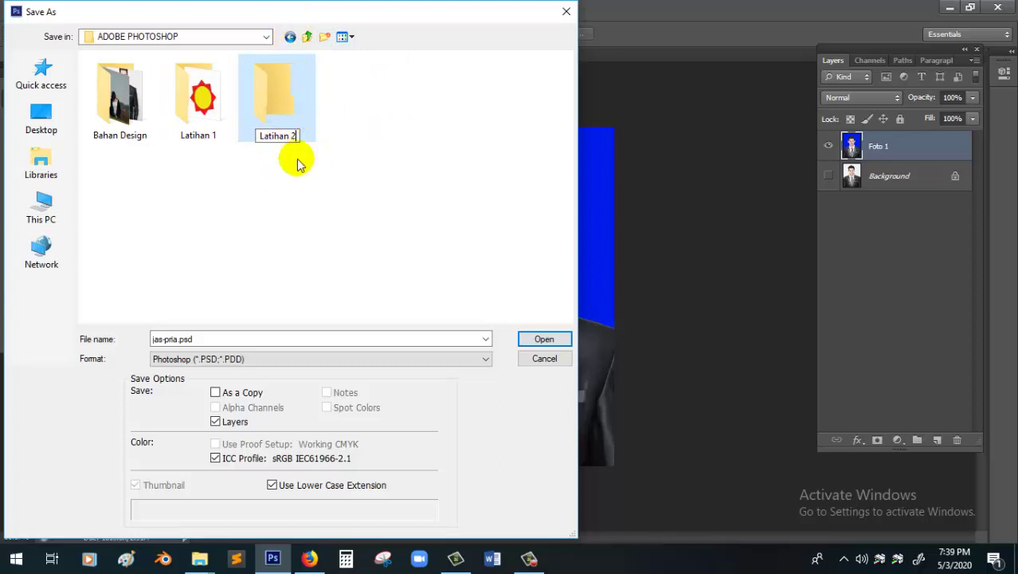
{"action": "key", "text": "Return"}
{"action": "double_click", "coordinate": [307, 104]}
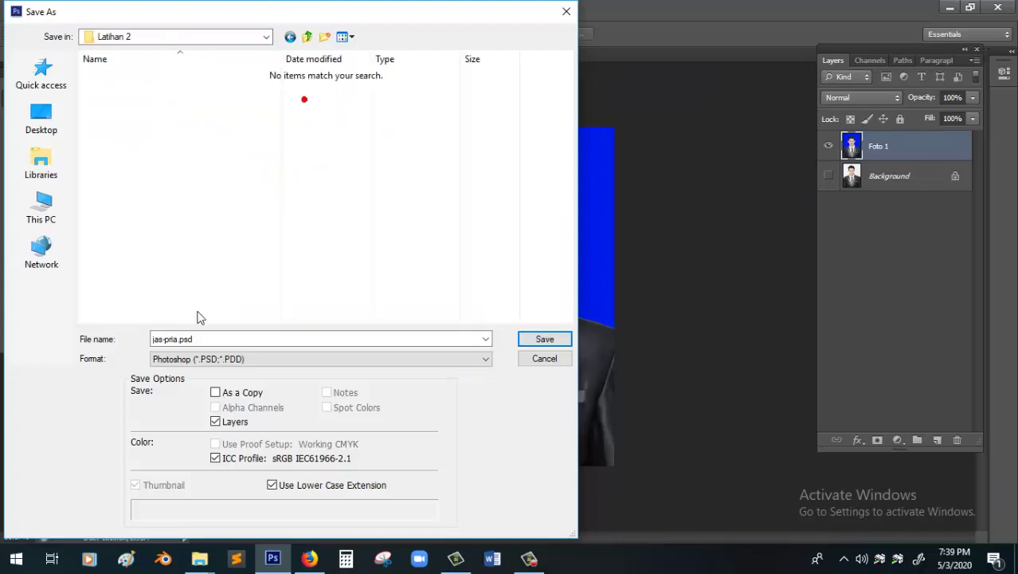
- Save the portrait as a JPEG named Foto 3x4 Background Biru in Latihan 2, with Maximum quality 12 and Baseline ("Standard") format
{"action": "type", "text": "F"}
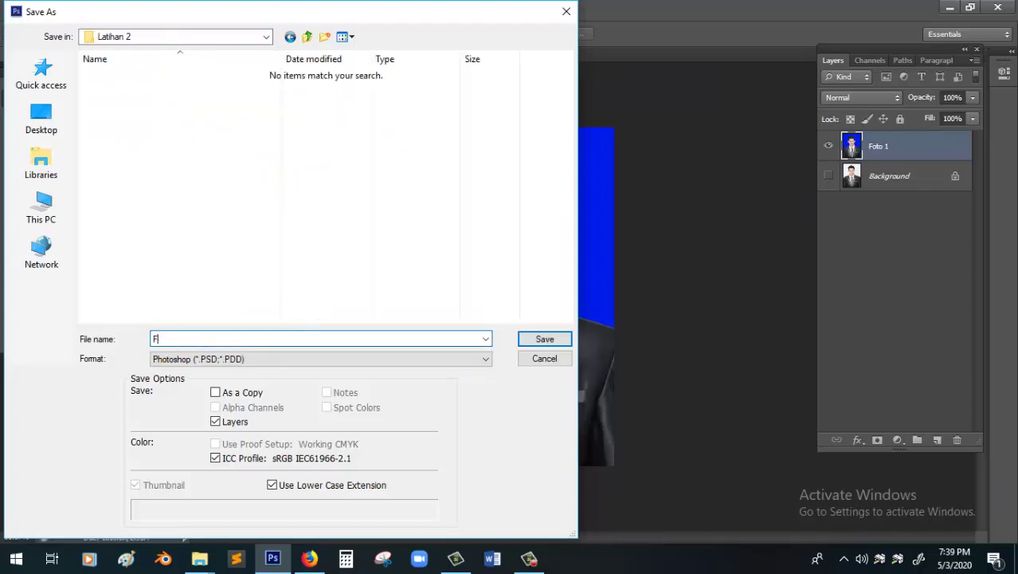
{"action": "type", "text": "oto 3x4 Background Biru"}
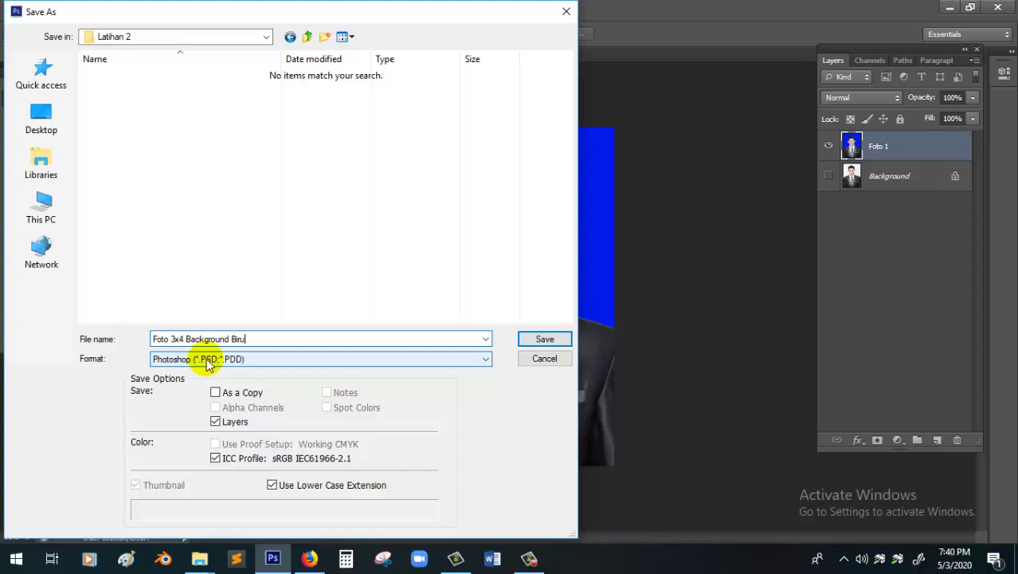
{"action": "left_click", "coordinate": [208, 360]}
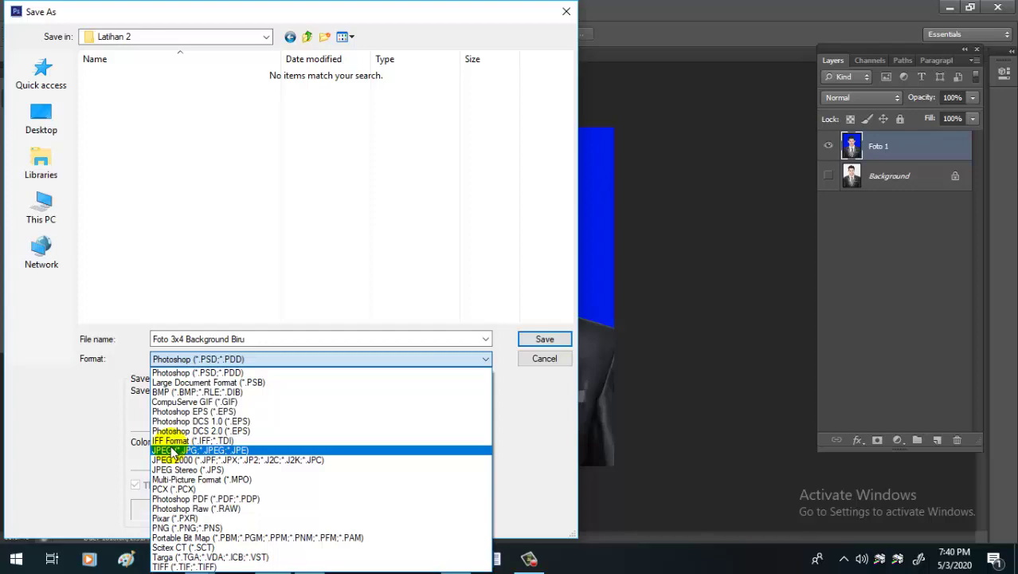
{"action": "left_click", "coordinate": [169, 451]}
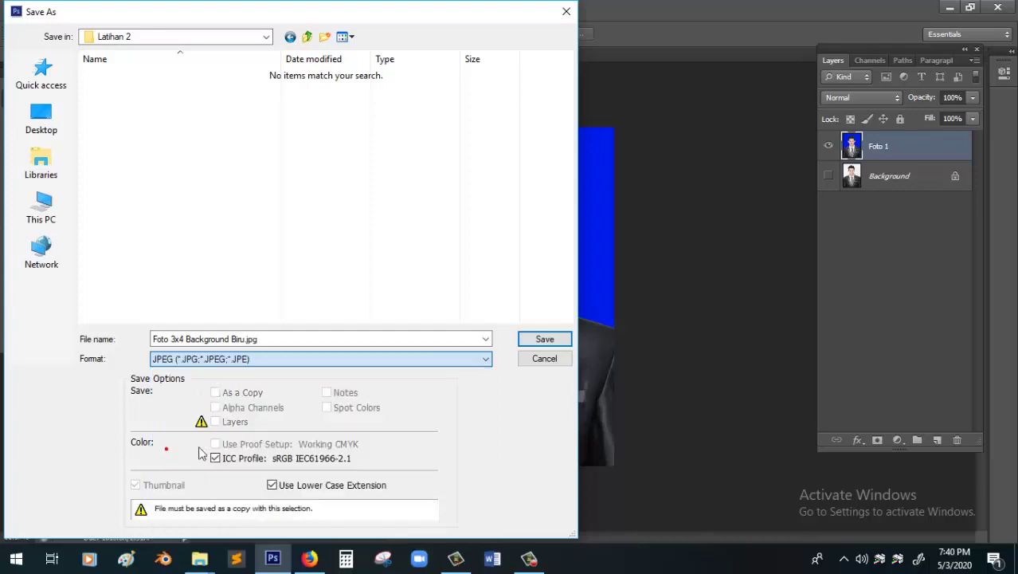
{"action": "left_click", "coordinate": [545, 339]}
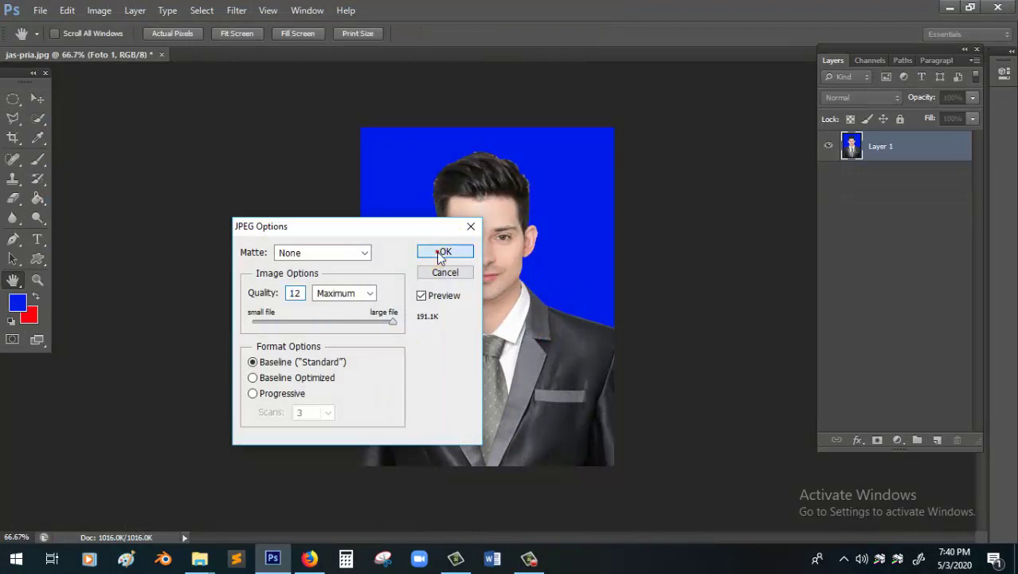
{"action": "left_click", "coordinate": [443, 253]}
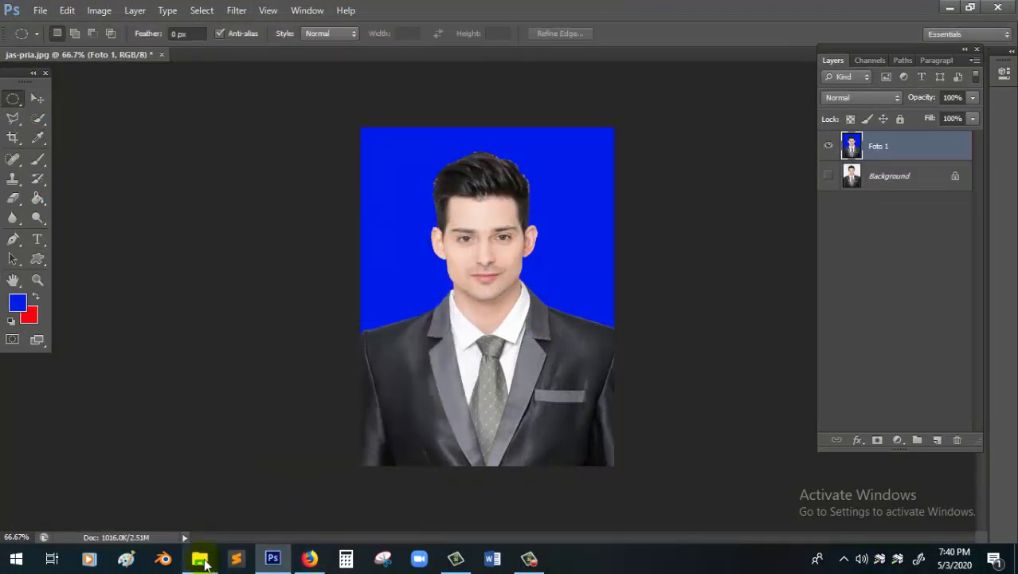
- Switch to File Explorer and open the Latihan 2 folder under YOUTUBE > ADOBE PHOTOSHOP on Local Disk (E:)
{"action": "mouse_move", "coordinate": [202, 562]}
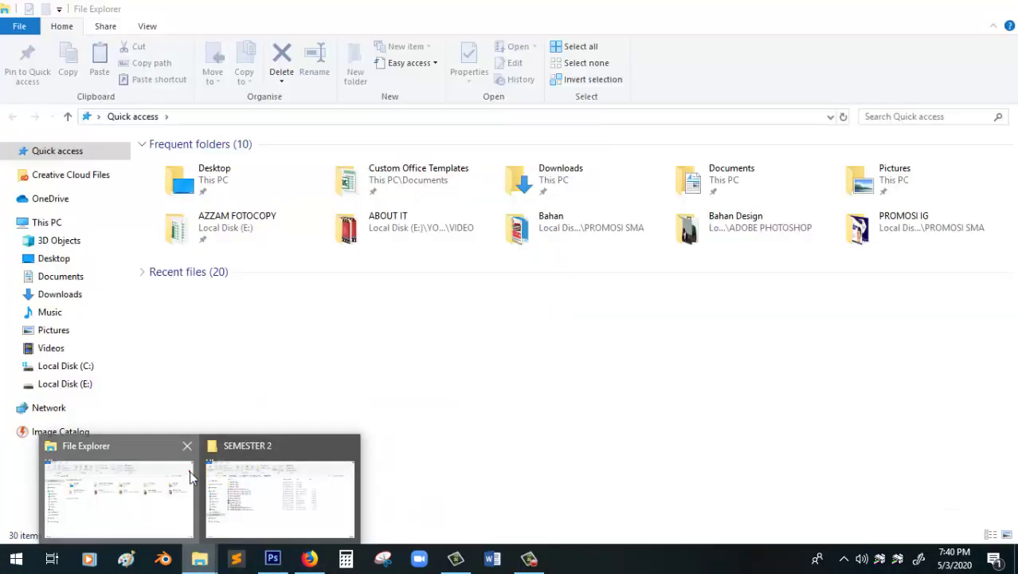
{"action": "left_click", "coordinate": [188, 471]}
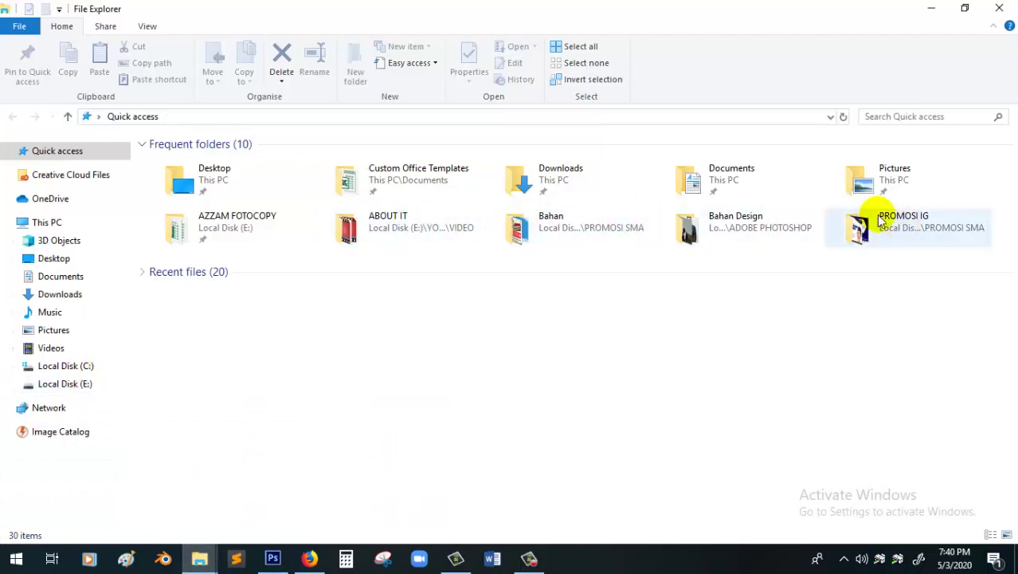
{"action": "left_click", "coordinate": [101, 383]}
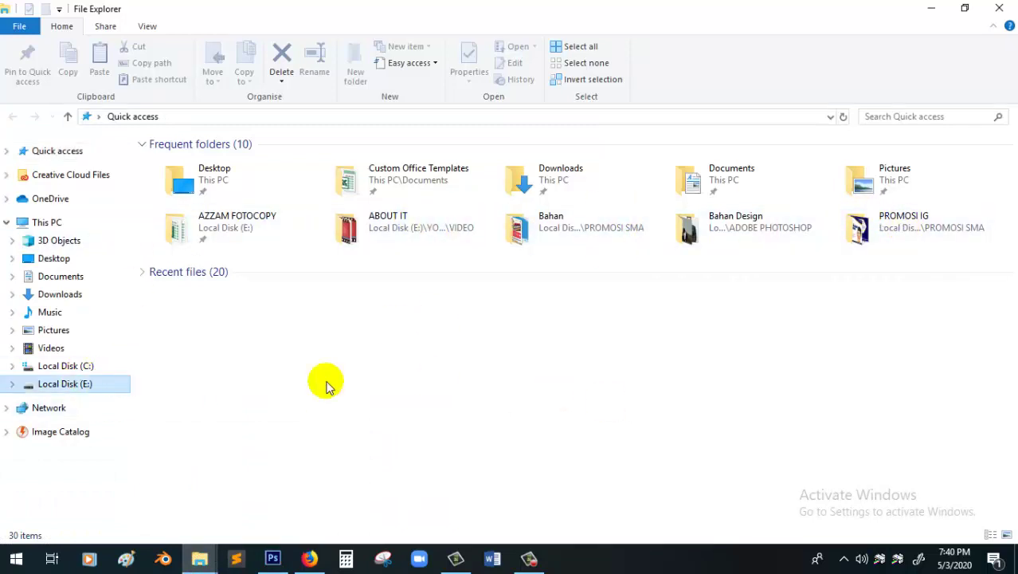
{"action": "double_click", "coordinate": [575, 271]}
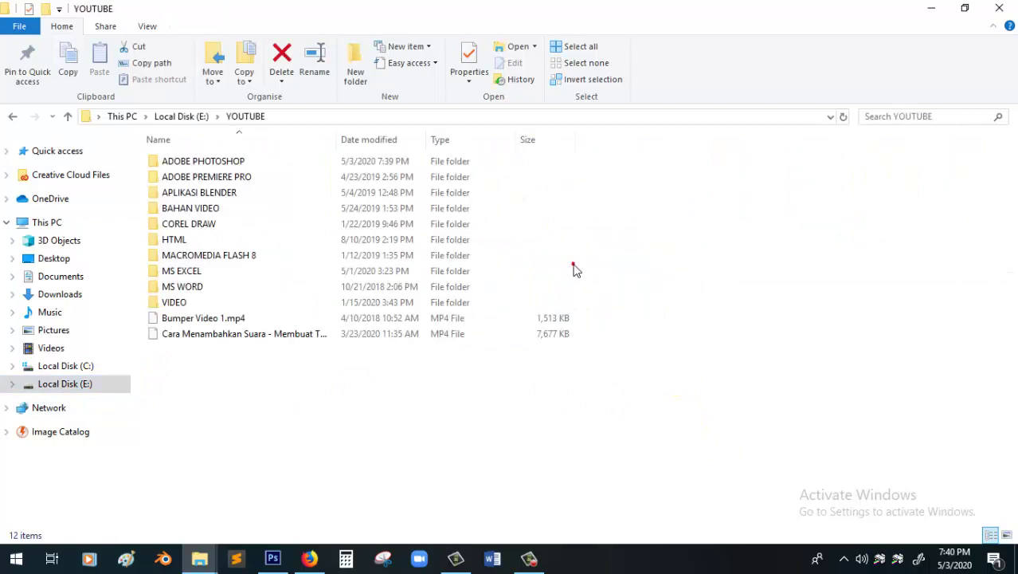
{"action": "double_click", "coordinate": [194, 163]}
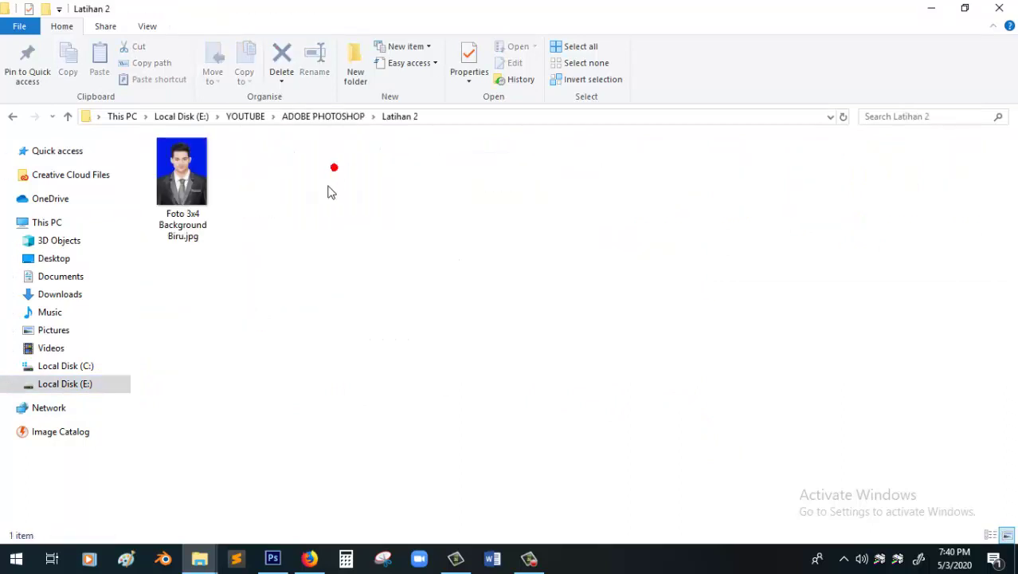
- Open Foto 3x4 Background Biru.jpg from the Latihan 2 folder with Paint
{"action": "left_click", "coordinate": [204, 188]}
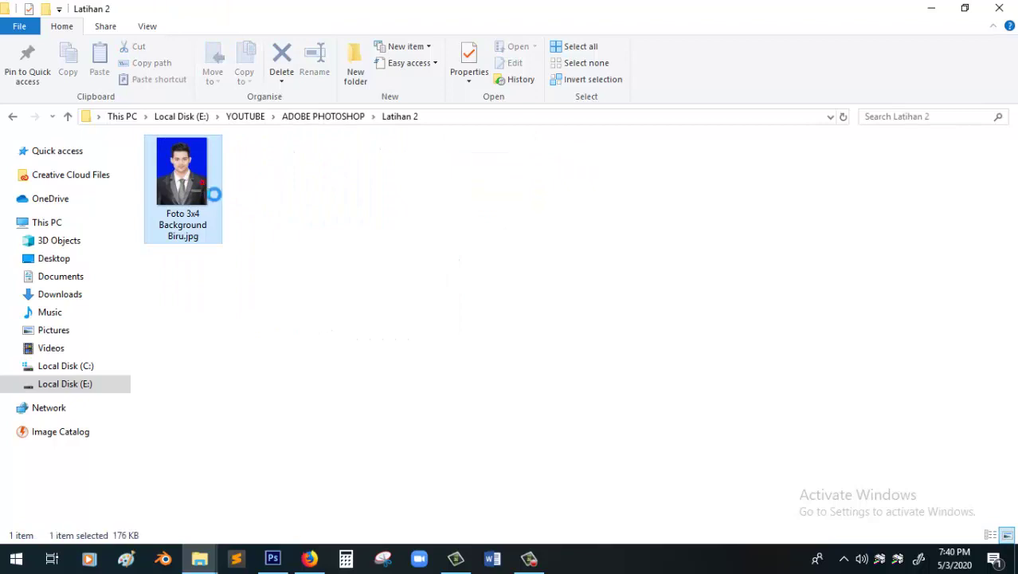
{"action": "double_click", "coordinate": [212, 193]}
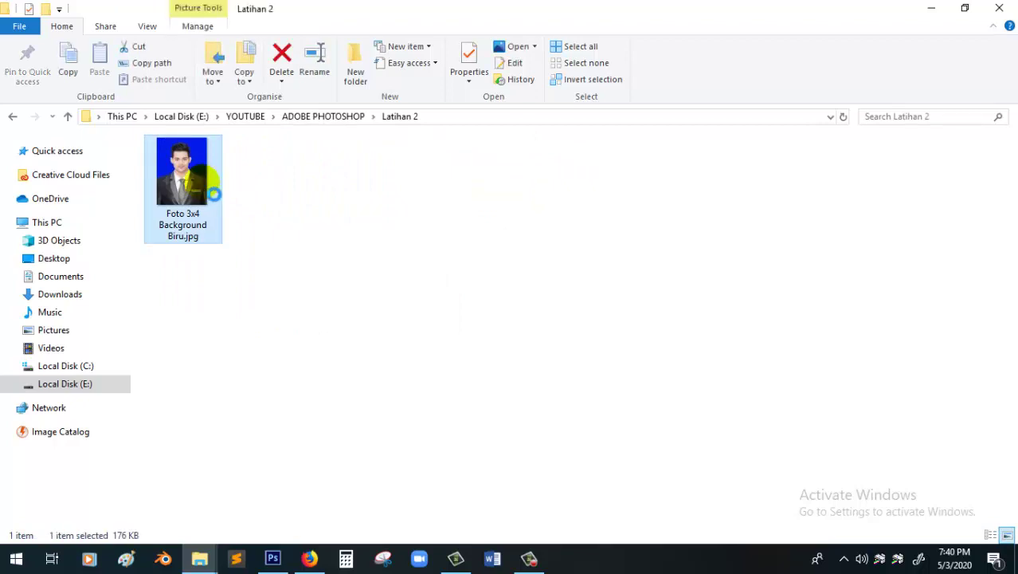
{"action": "right_click", "coordinate": [209, 200]}
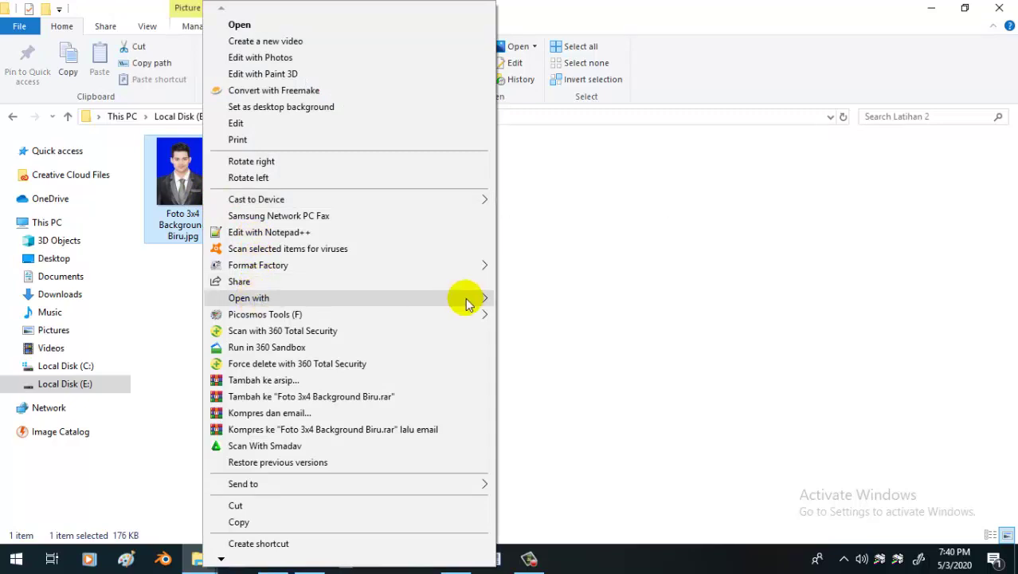
{"action": "mouse_move", "coordinate": [489, 299]}
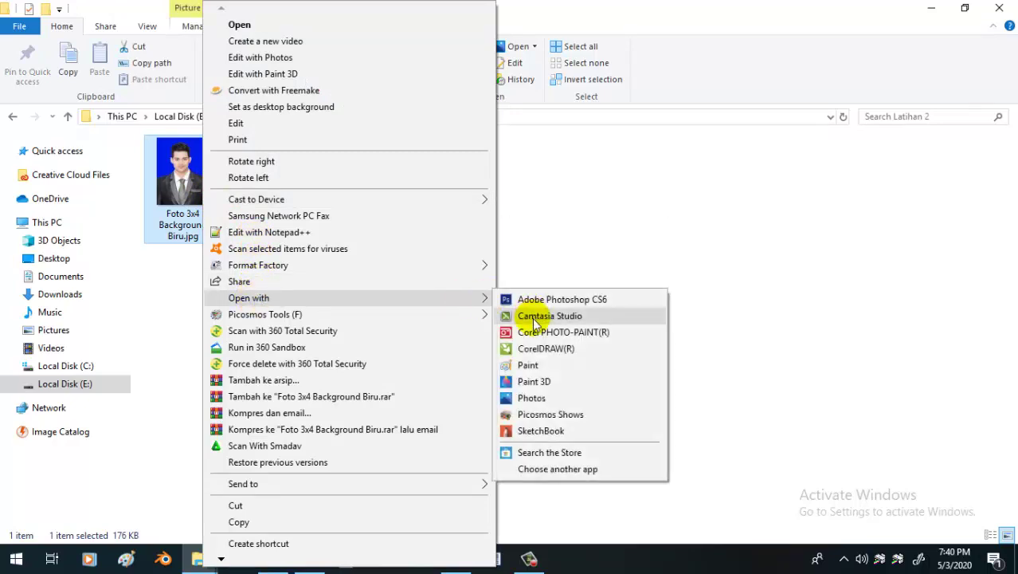
{"action": "left_click", "coordinate": [530, 365]}
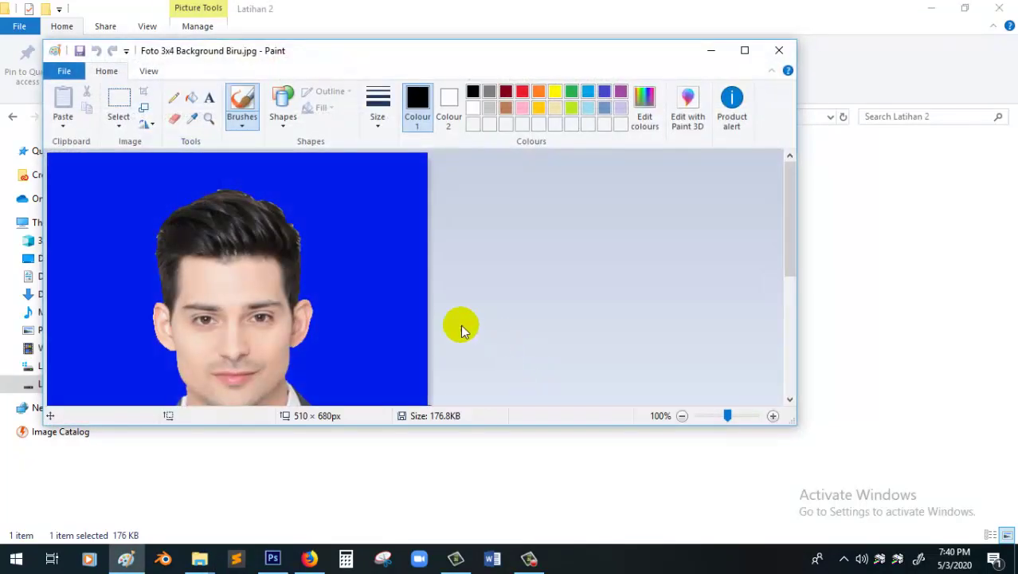
- Maximize the Paint window and examine the whole saved portrait at 50% zoom
{"action": "left_click", "coordinate": [745, 51]}
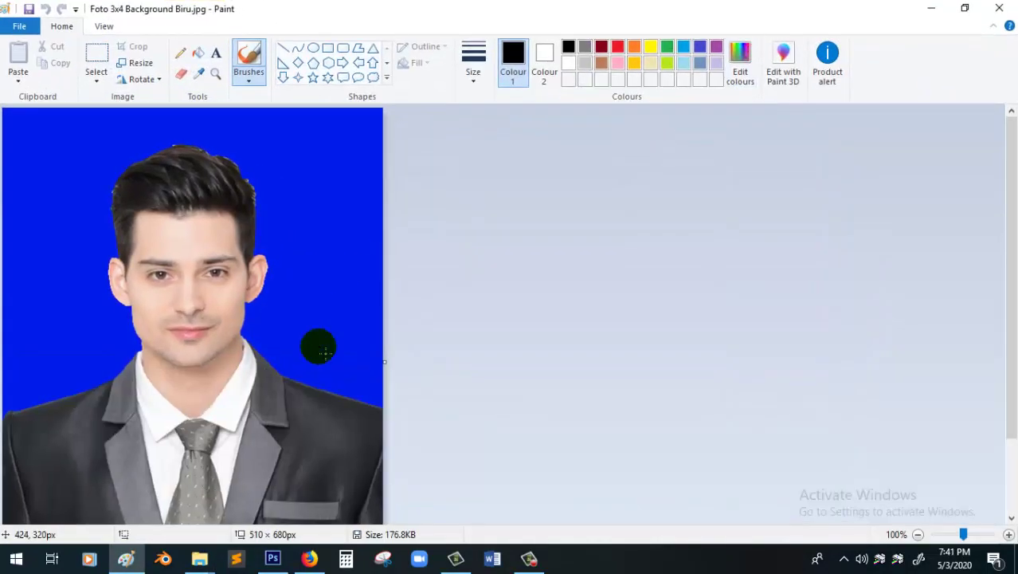
{"action": "scroll", "coordinate": [325, 353], "scroll_direction": "down", "scroll_amount": 2}
{"action": "scroll", "coordinate": [325, 353], "scroll_direction": "up", "scroll_amount": 2}
{"action": "scroll", "coordinate": [320, 351], "scroll_direction": "down", "scroll_amount": 1}
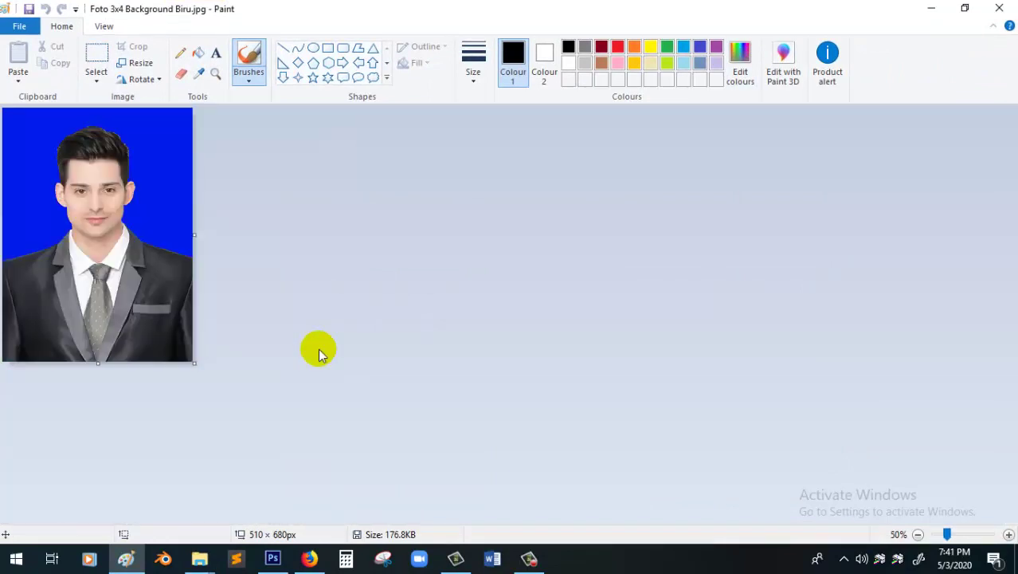
{"action": "scroll", "coordinate": [318, 352], "scroll_direction": "up", "scroll_amount": 1}
{"action": "scroll", "coordinate": [319, 351], "scroll_direction": "down", "scroll_amount": 1}
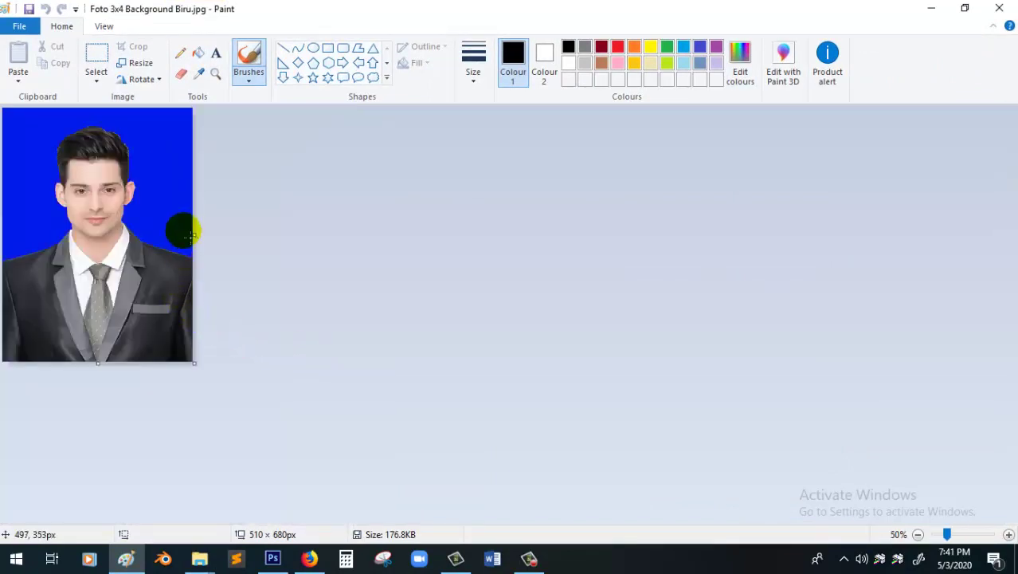